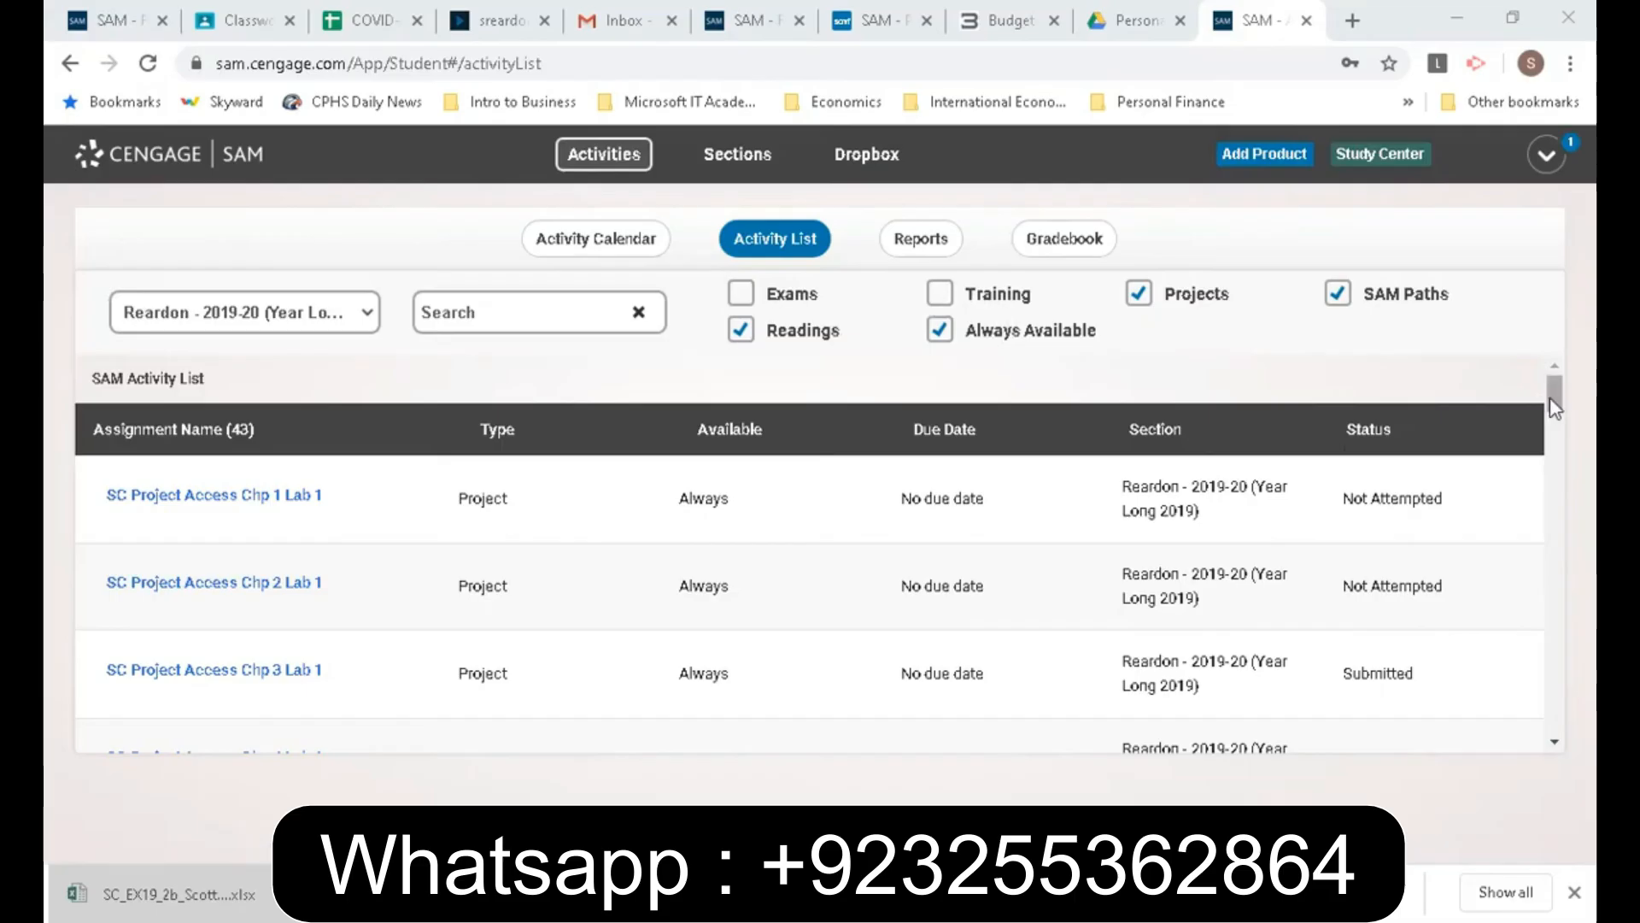
- Start the SC Project Excel Chp 2 Lab 2 assignment from the SAM activity list
{"action": "left_click_drag", "start_coordinate": [1553, 394], "coordinate": [1558, 500]}
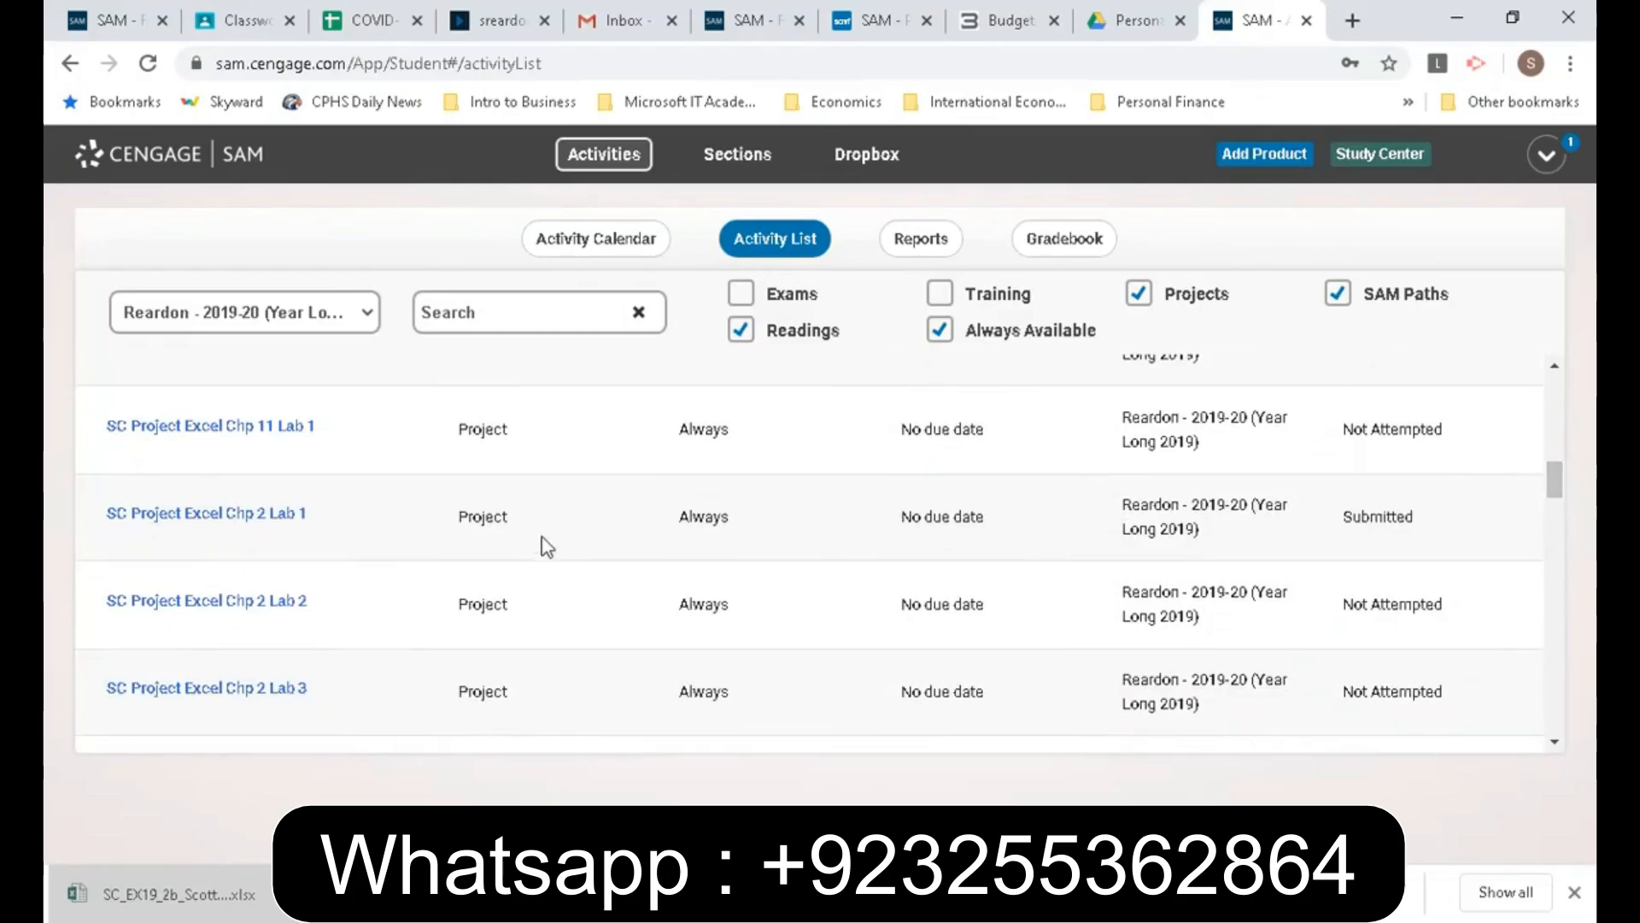
{"action": "left_click", "coordinate": [253, 612]}
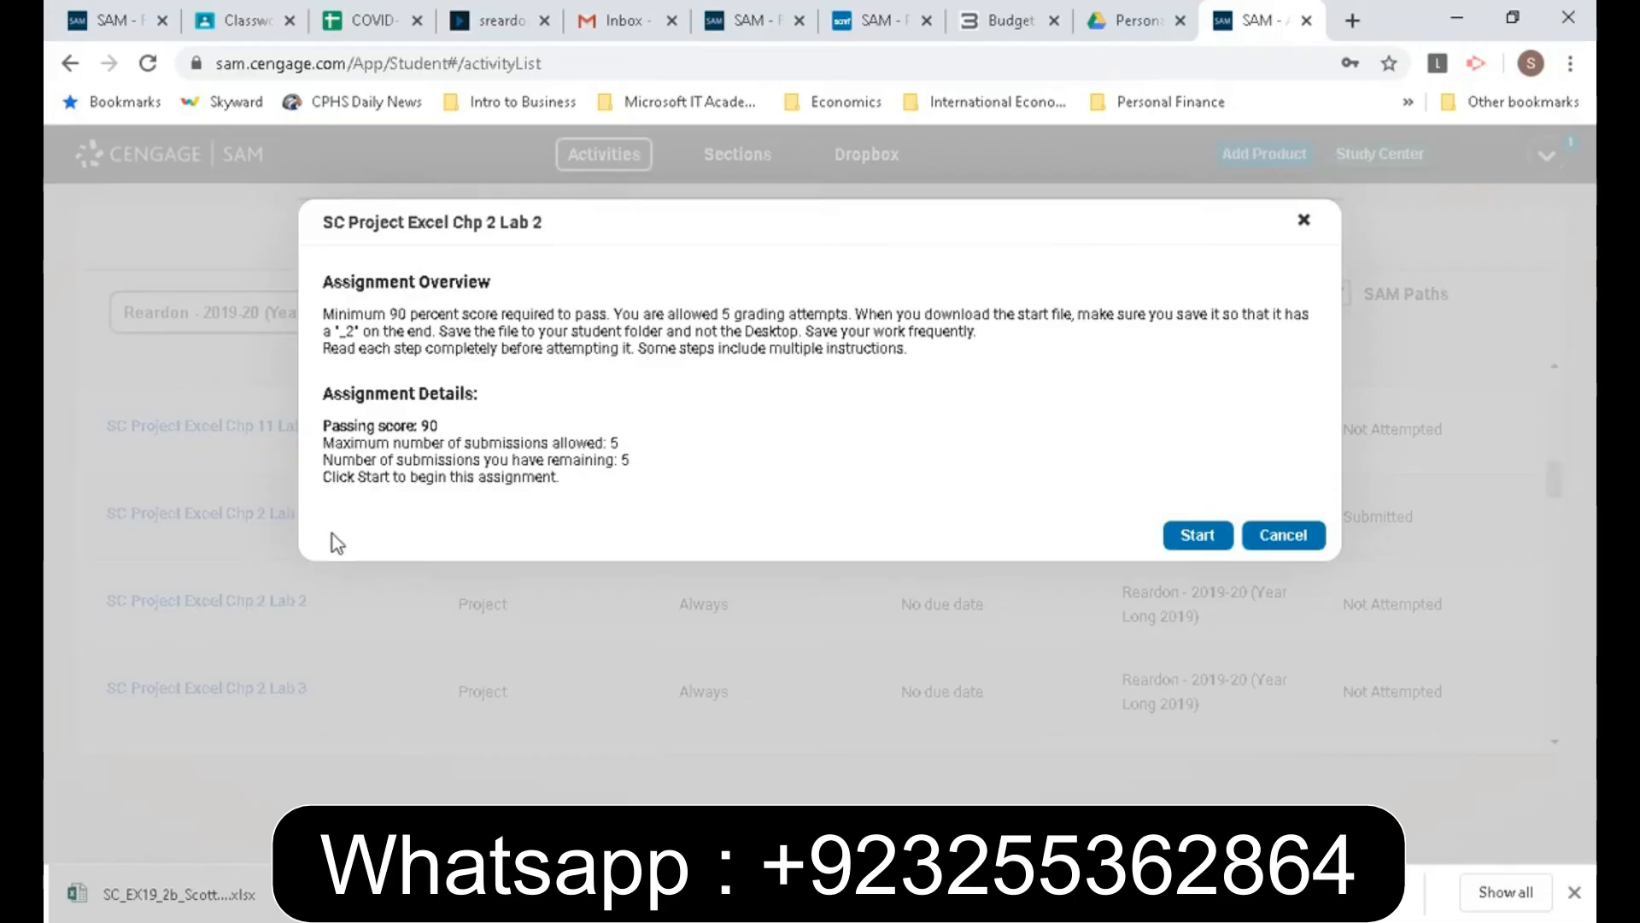
{"action": "left_click", "coordinate": [1189, 540]}
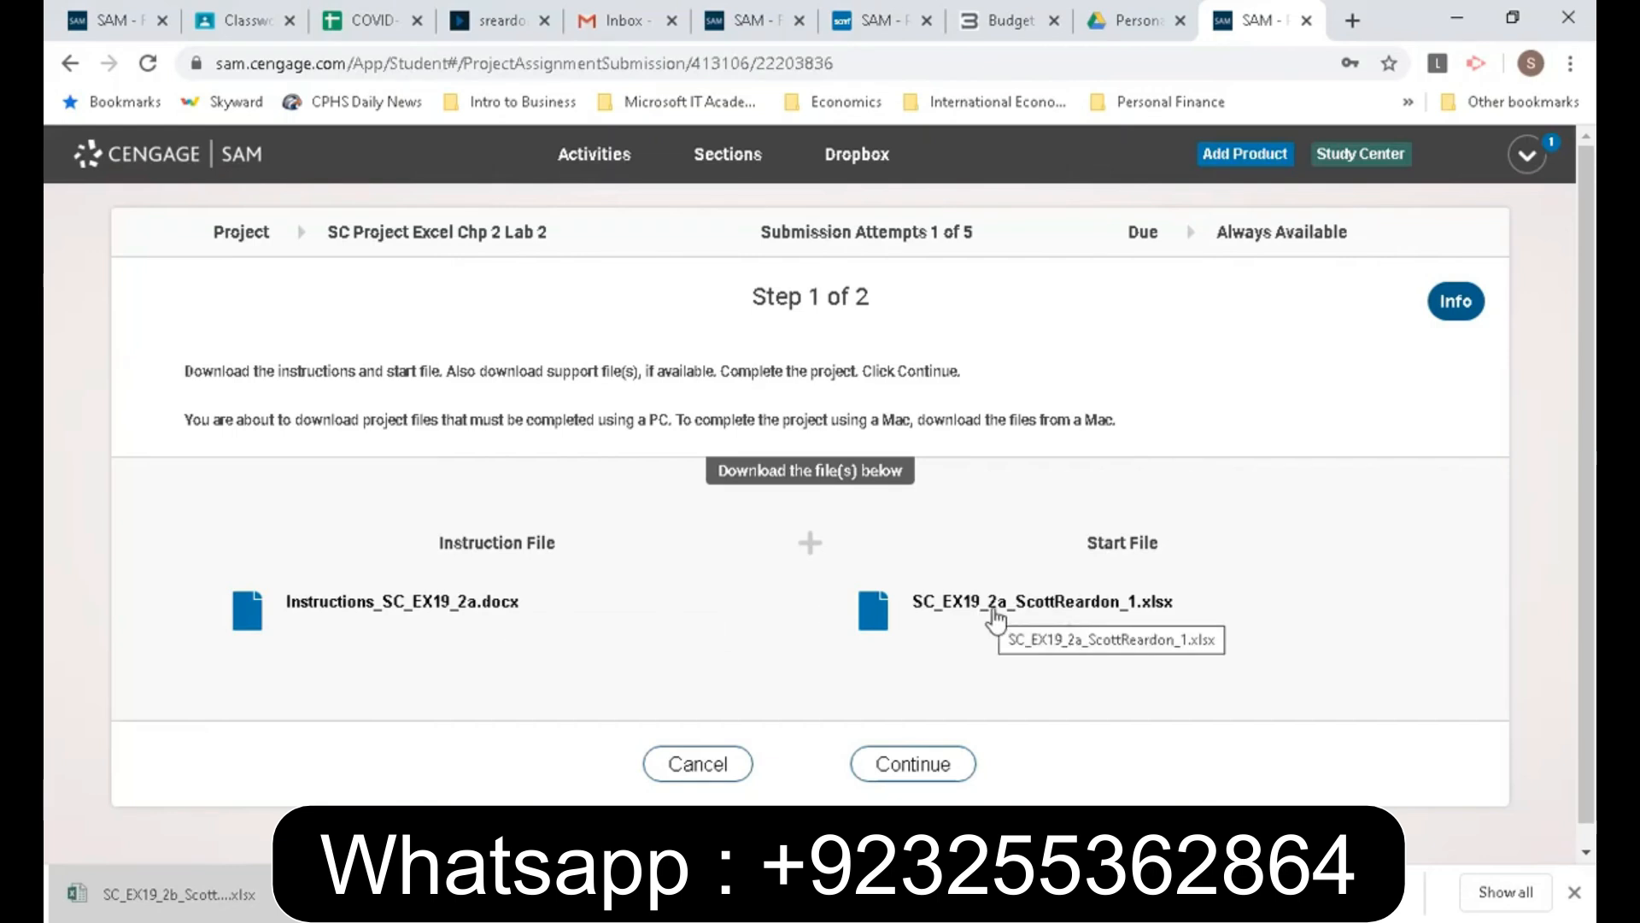
- Download the project's .xlsx start file and open it for editing in Excel, showing the Bin List worksheet
{"action": "left_click", "coordinate": [999, 609]}
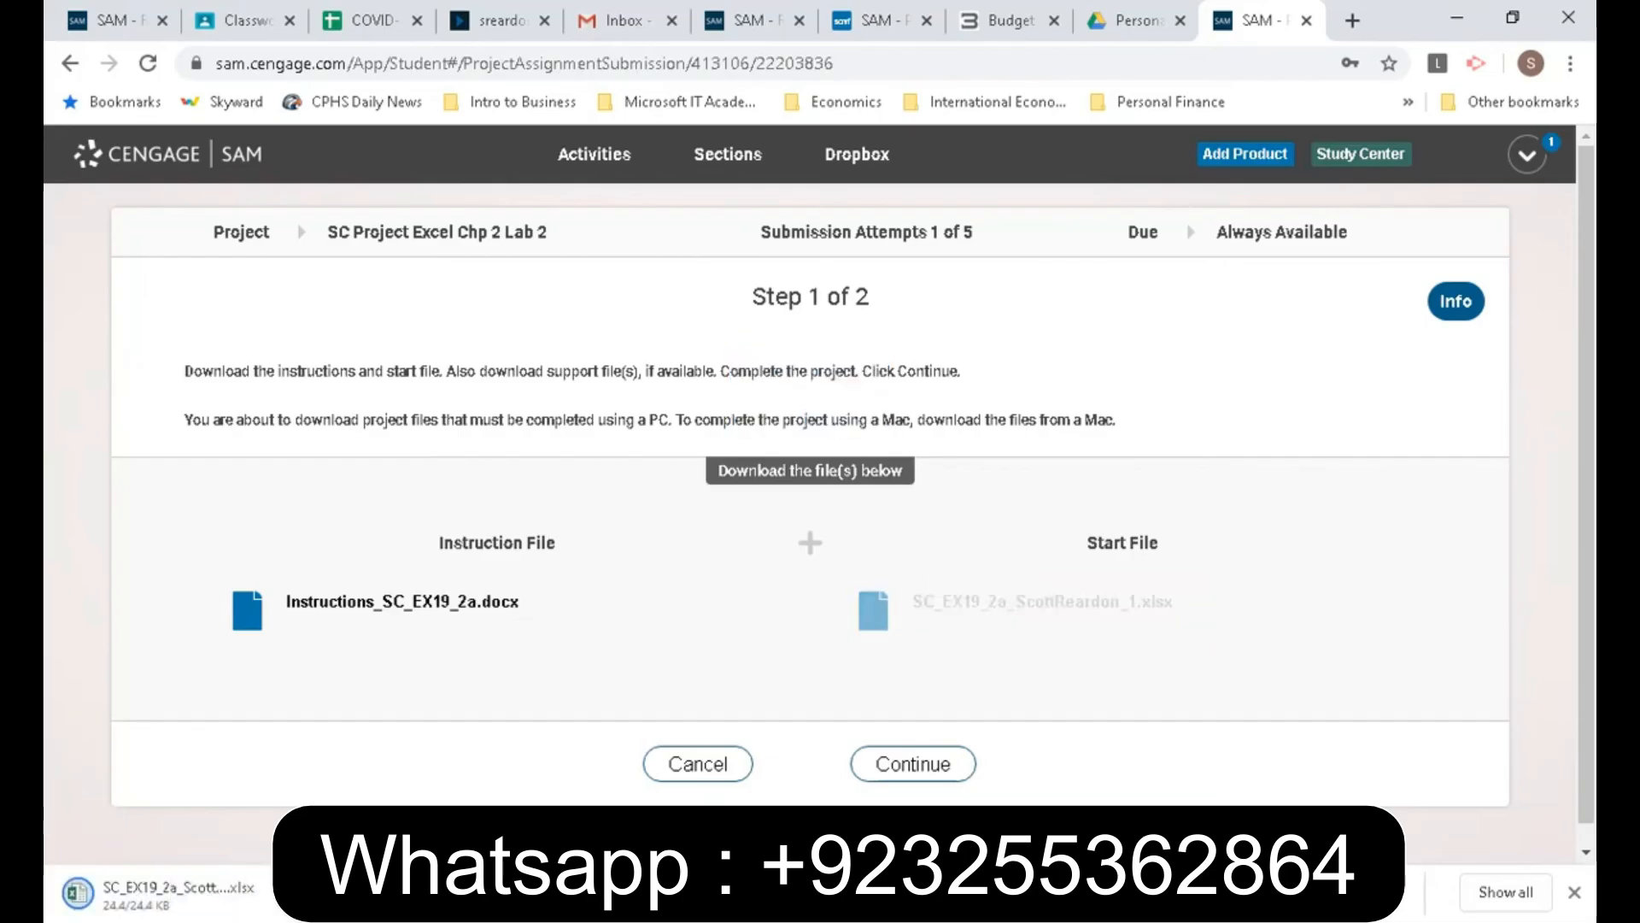
{"action": "left_click", "coordinate": [177, 907]}
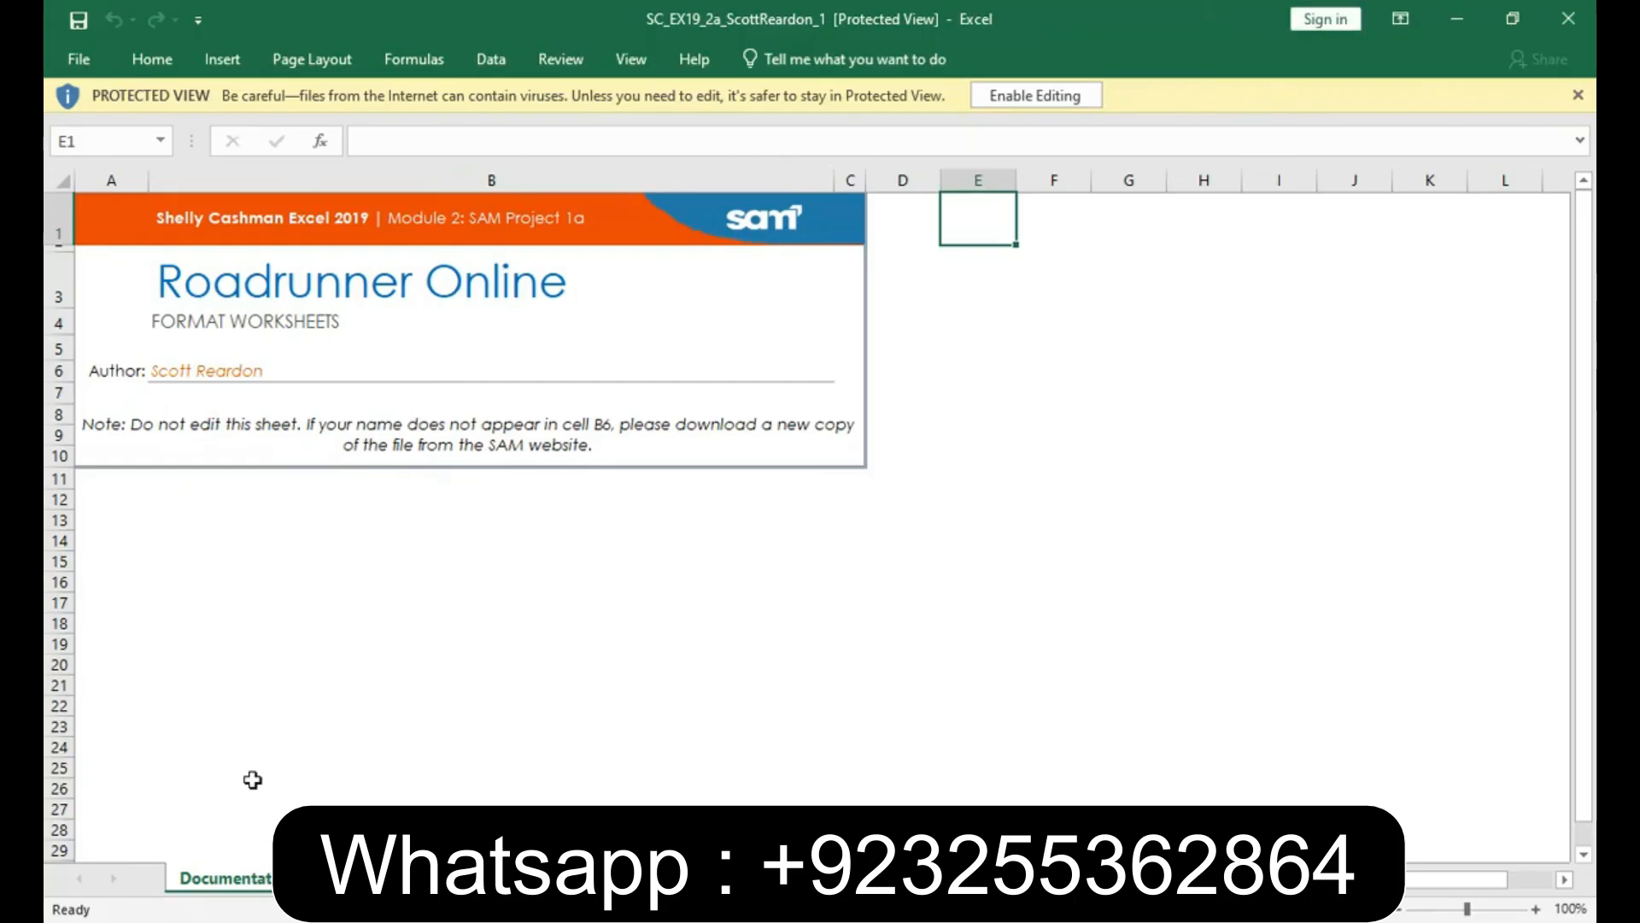
{"action": "left_click", "coordinate": [1030, 94]}
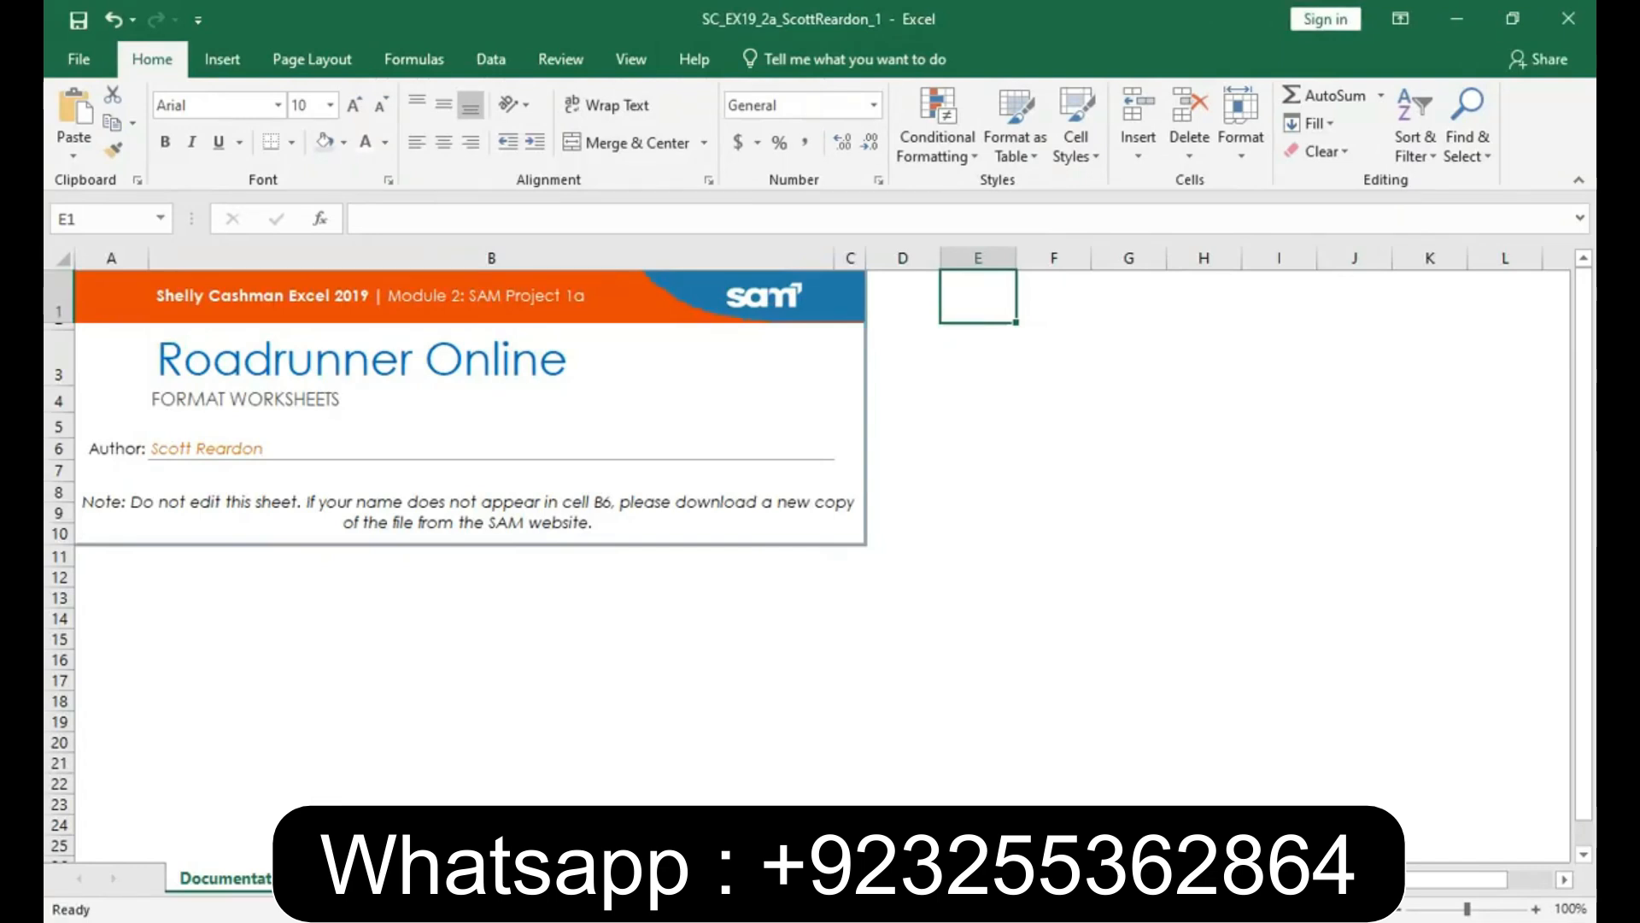
{"action": "left_click", "coordinate": [335, 878]}
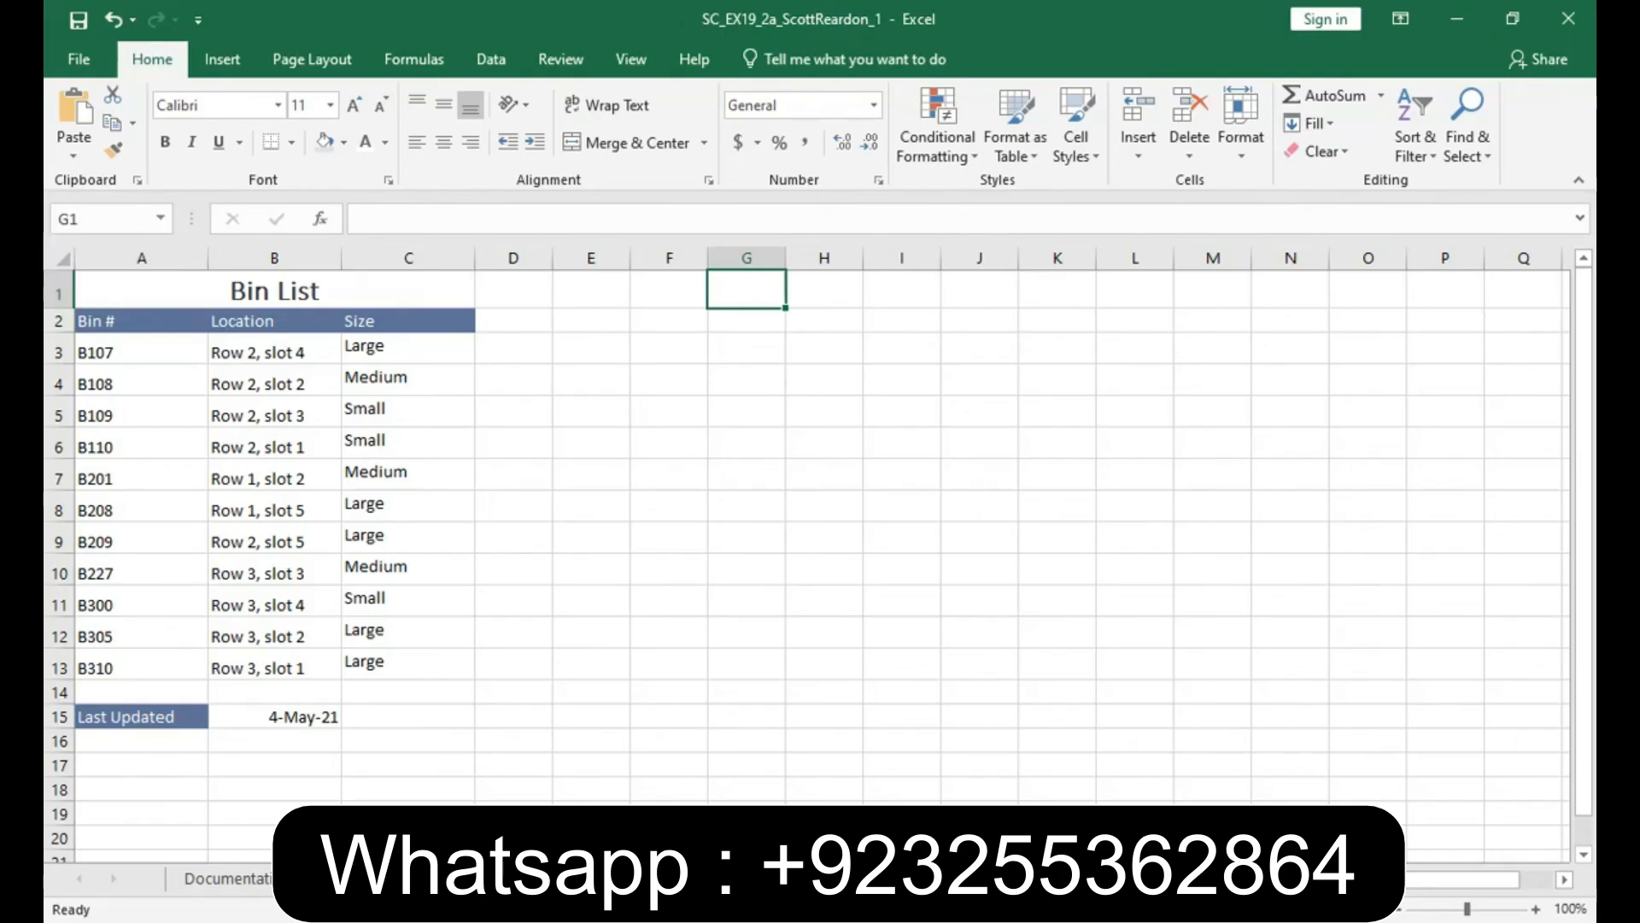
- Save a copy of the workbook in the Documents folder, changing the end of the file name to _2
{"action": "left_click", "coordinate": [79, 60]}
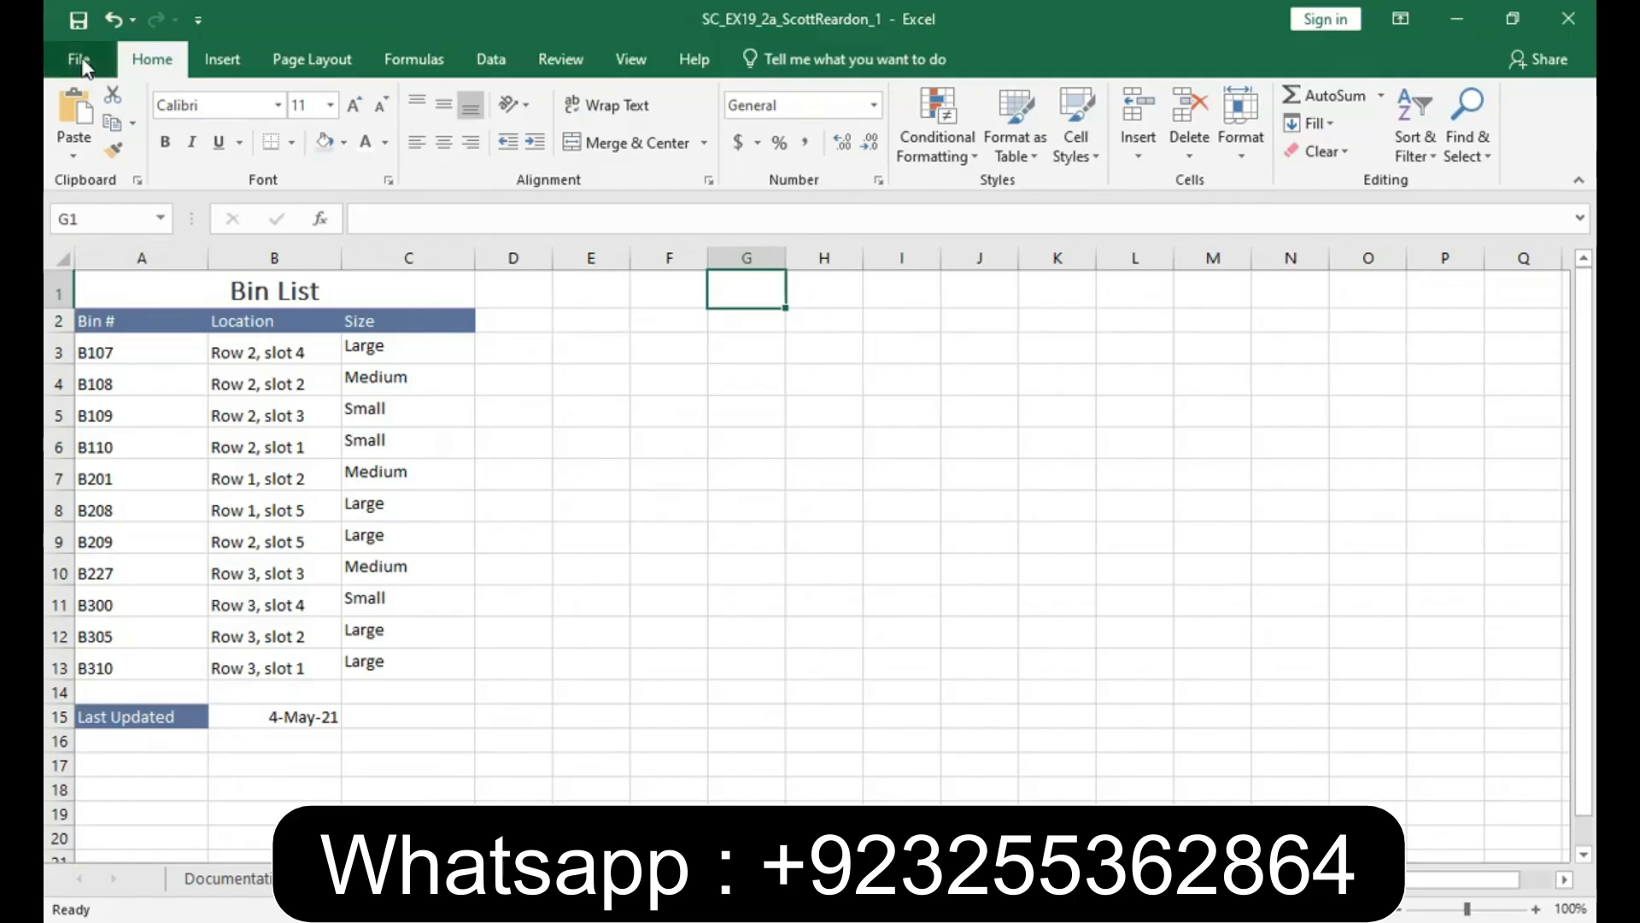
{"action": "left_click", "coordinate": [101, 305]}
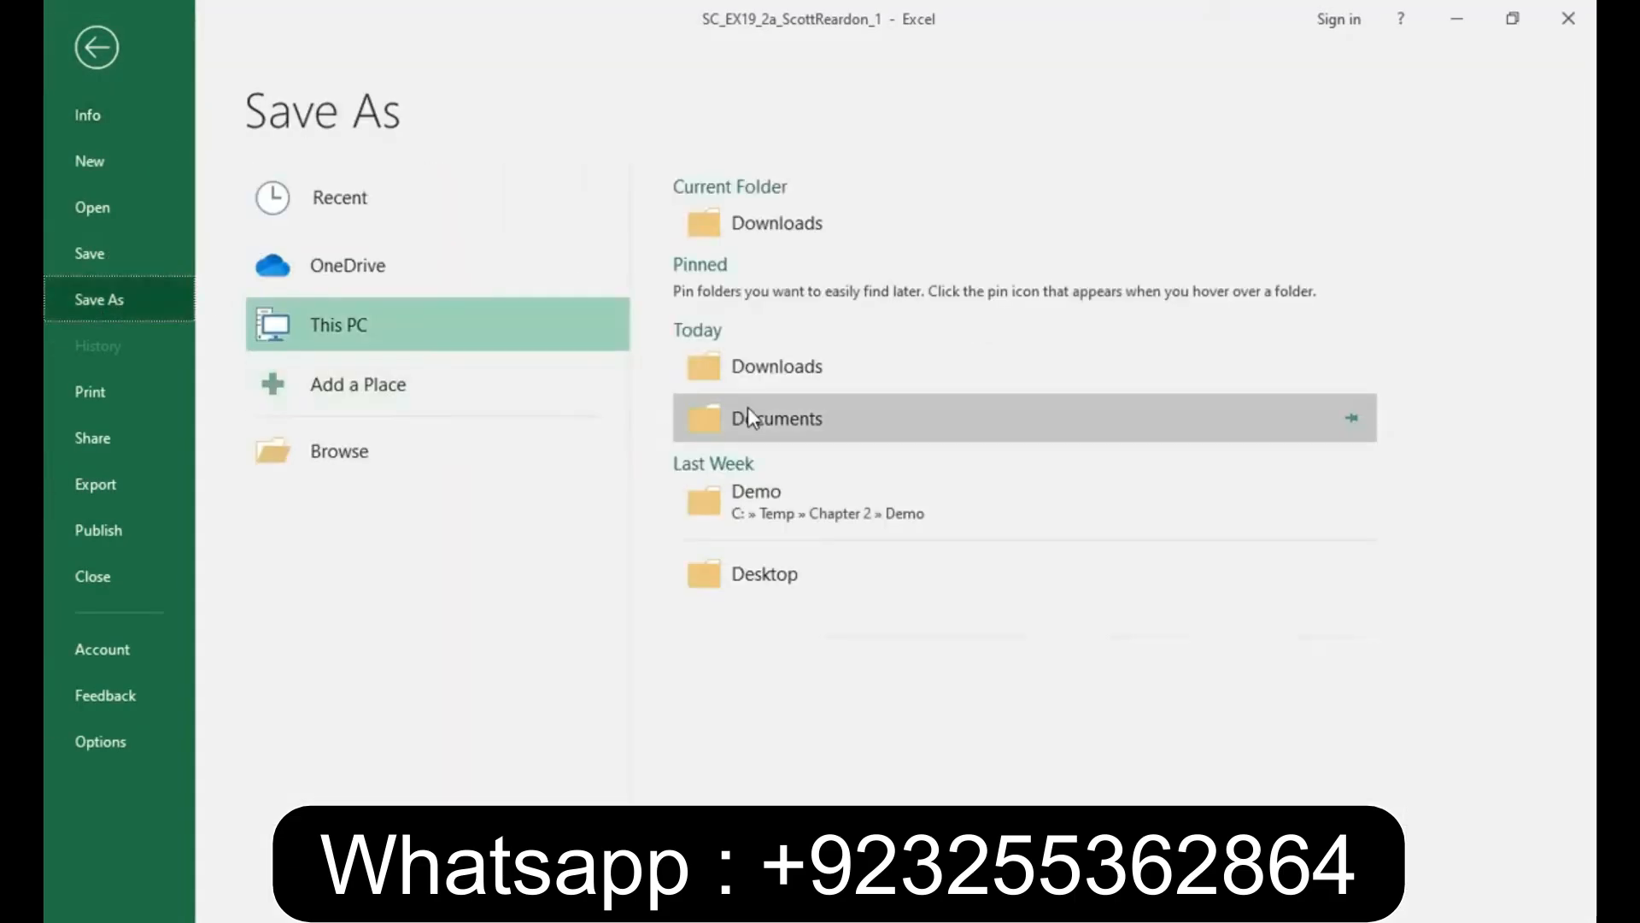
{"action": "left_click", "coordinate": [767, 417]}
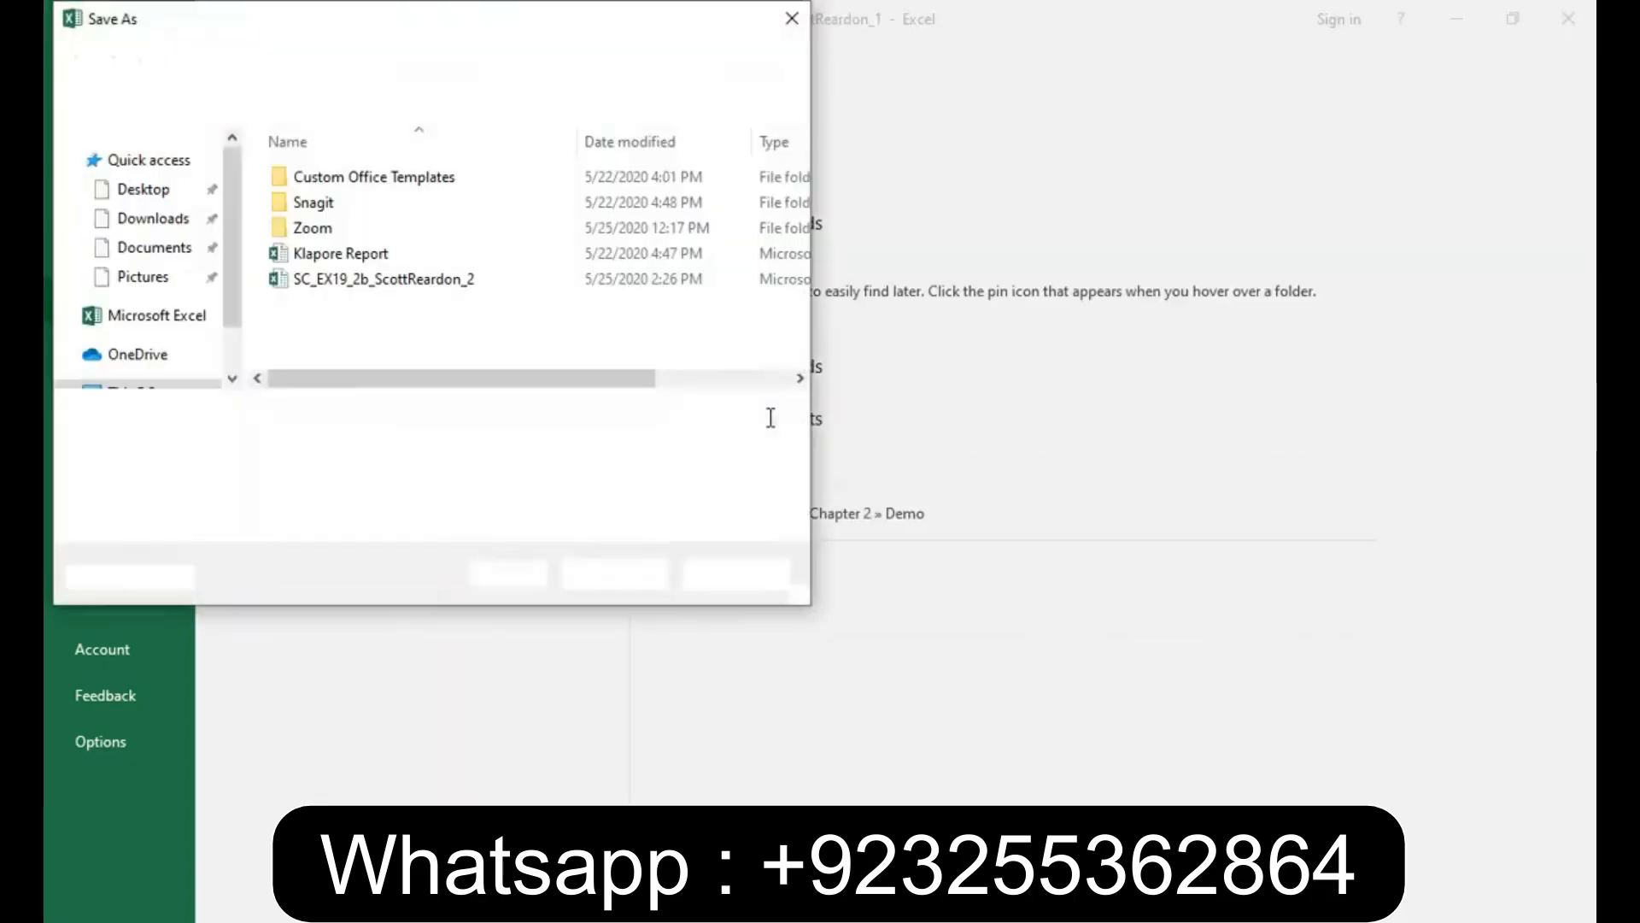
{"action": "left_click", "coordinate": [449, 411]}
{"action": "key", "text": "BackSpace"}
{"action": "type", "text": "2a_ScottReardon_2"}
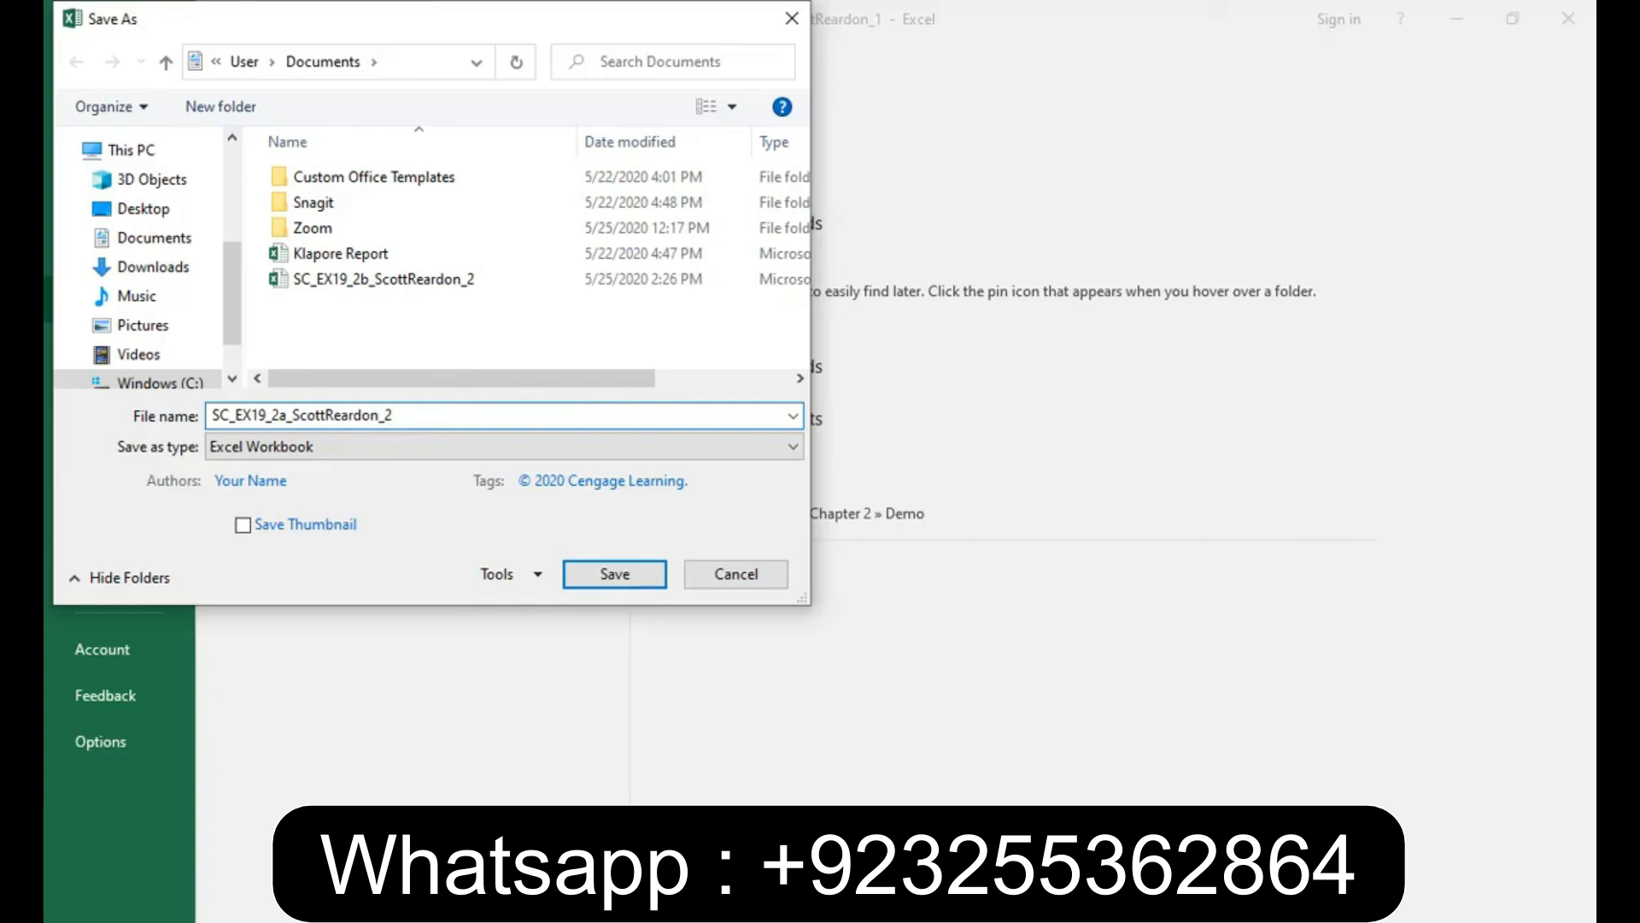
{"action": "left_click", "coordinate": [617, 575]}
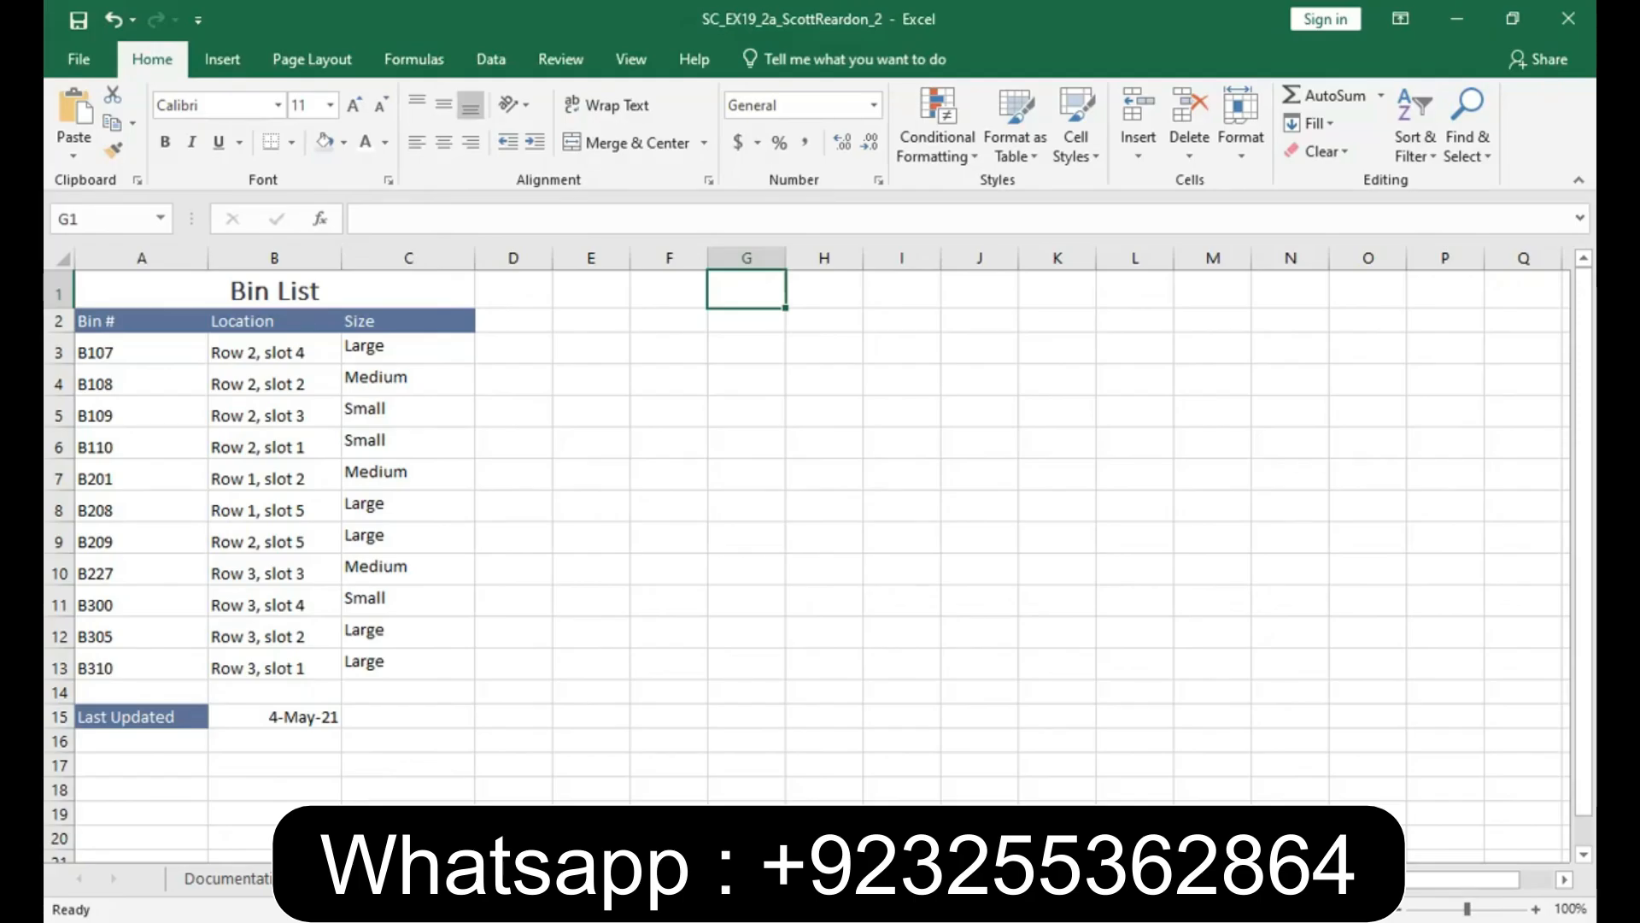
- Rename the worksheet that contains the Bin List table
{"action": "right_click", "coordinate": [342, 879]}
{"action": "key", "text": "Escape"}
{"action": "double_click", "coordinate": [342, 878]}
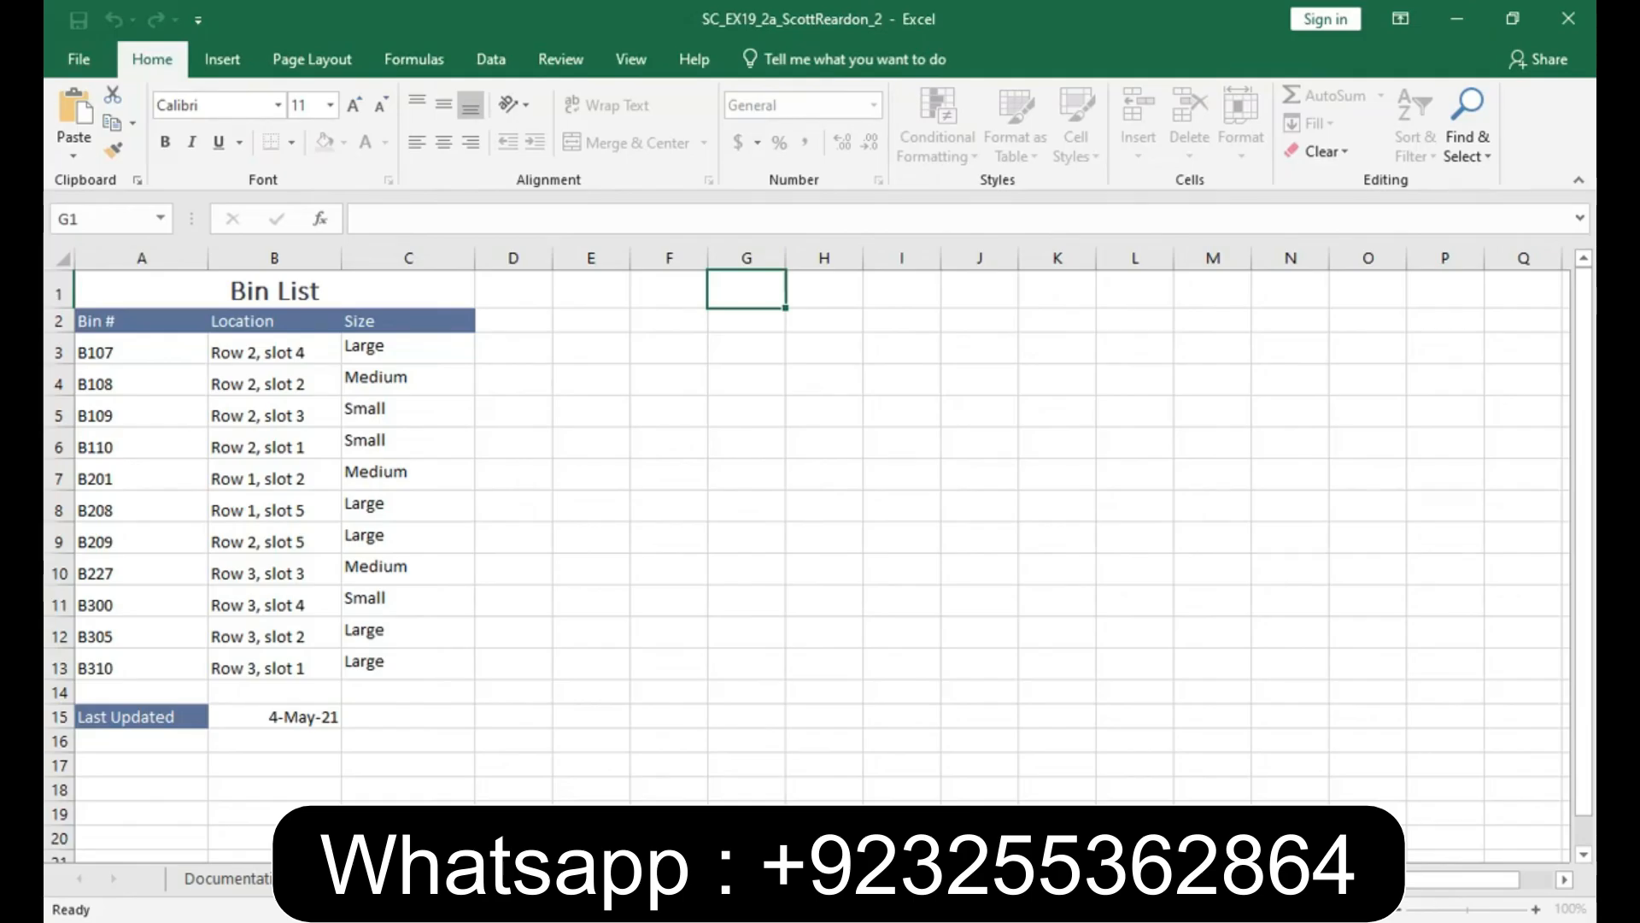
{"action": "key", "text": "Return"}
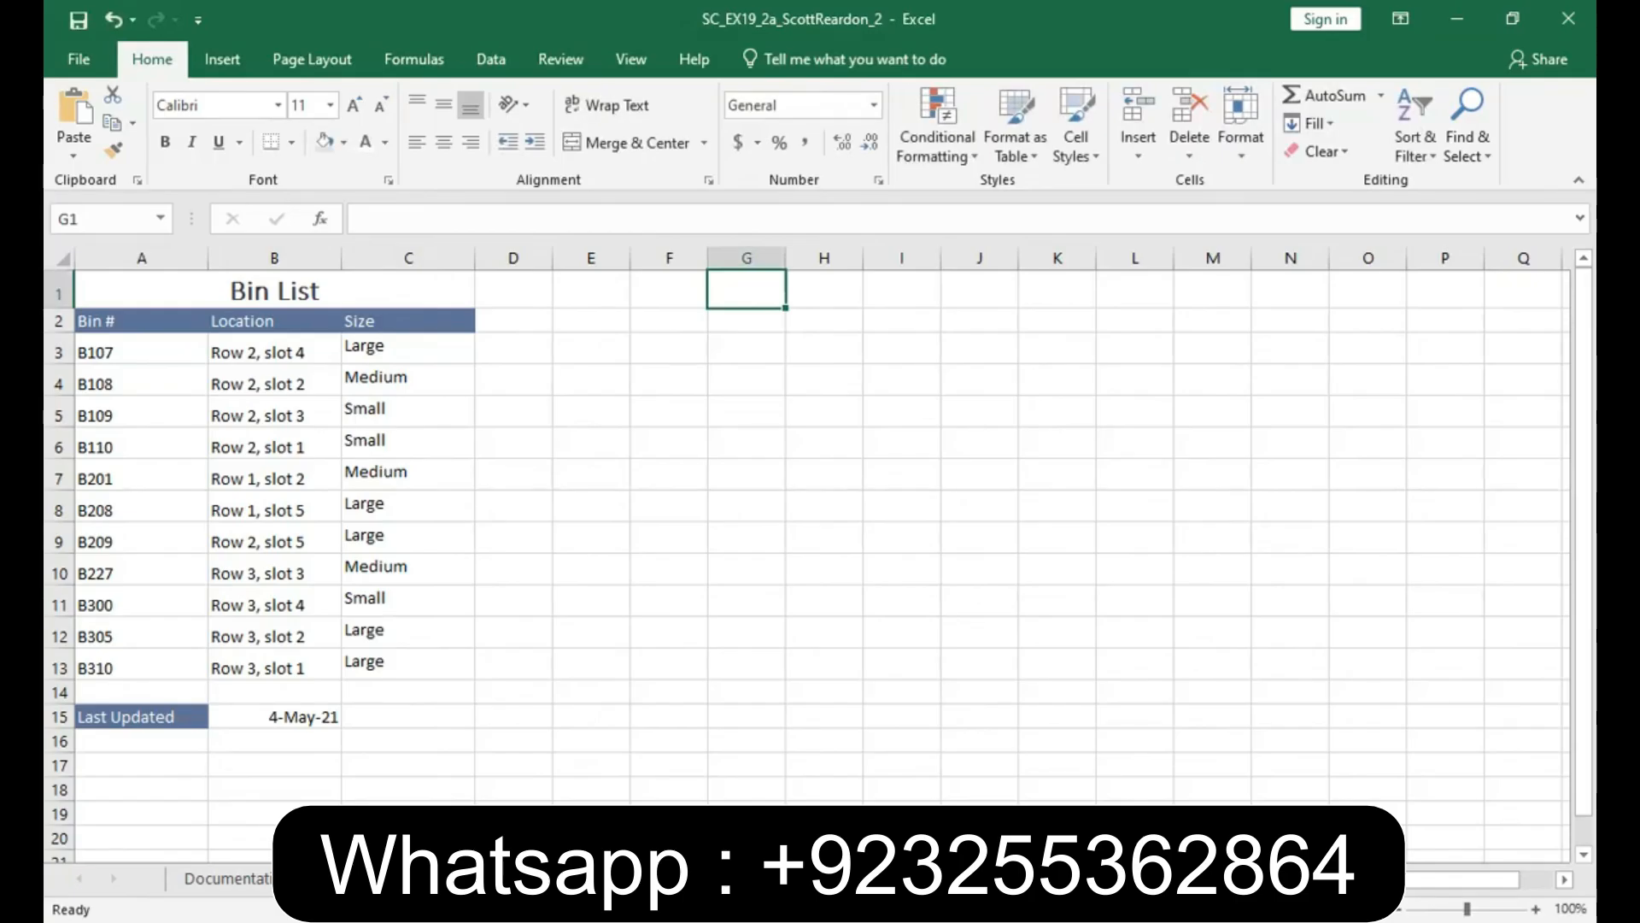
- Bottom-align the bin sizes in cells C3:C13
{"action": "left_click_drag", "start_coordinate": [367, 348], "coordinate": [366, 660]}
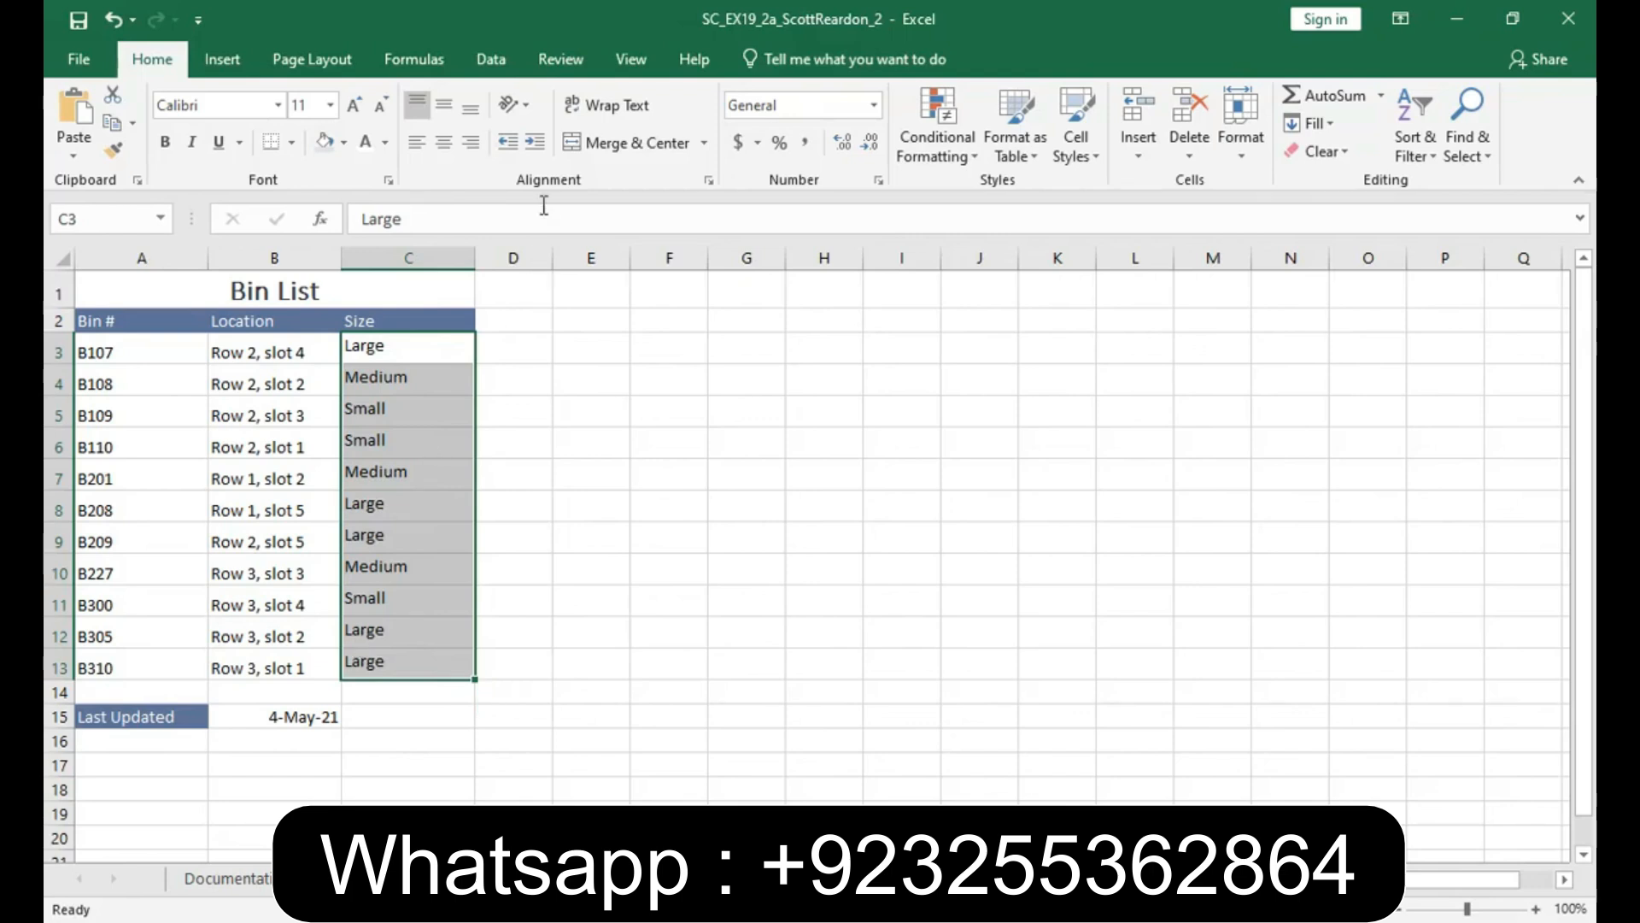
{"action": "left_click", "coordinate": [471, 108]}
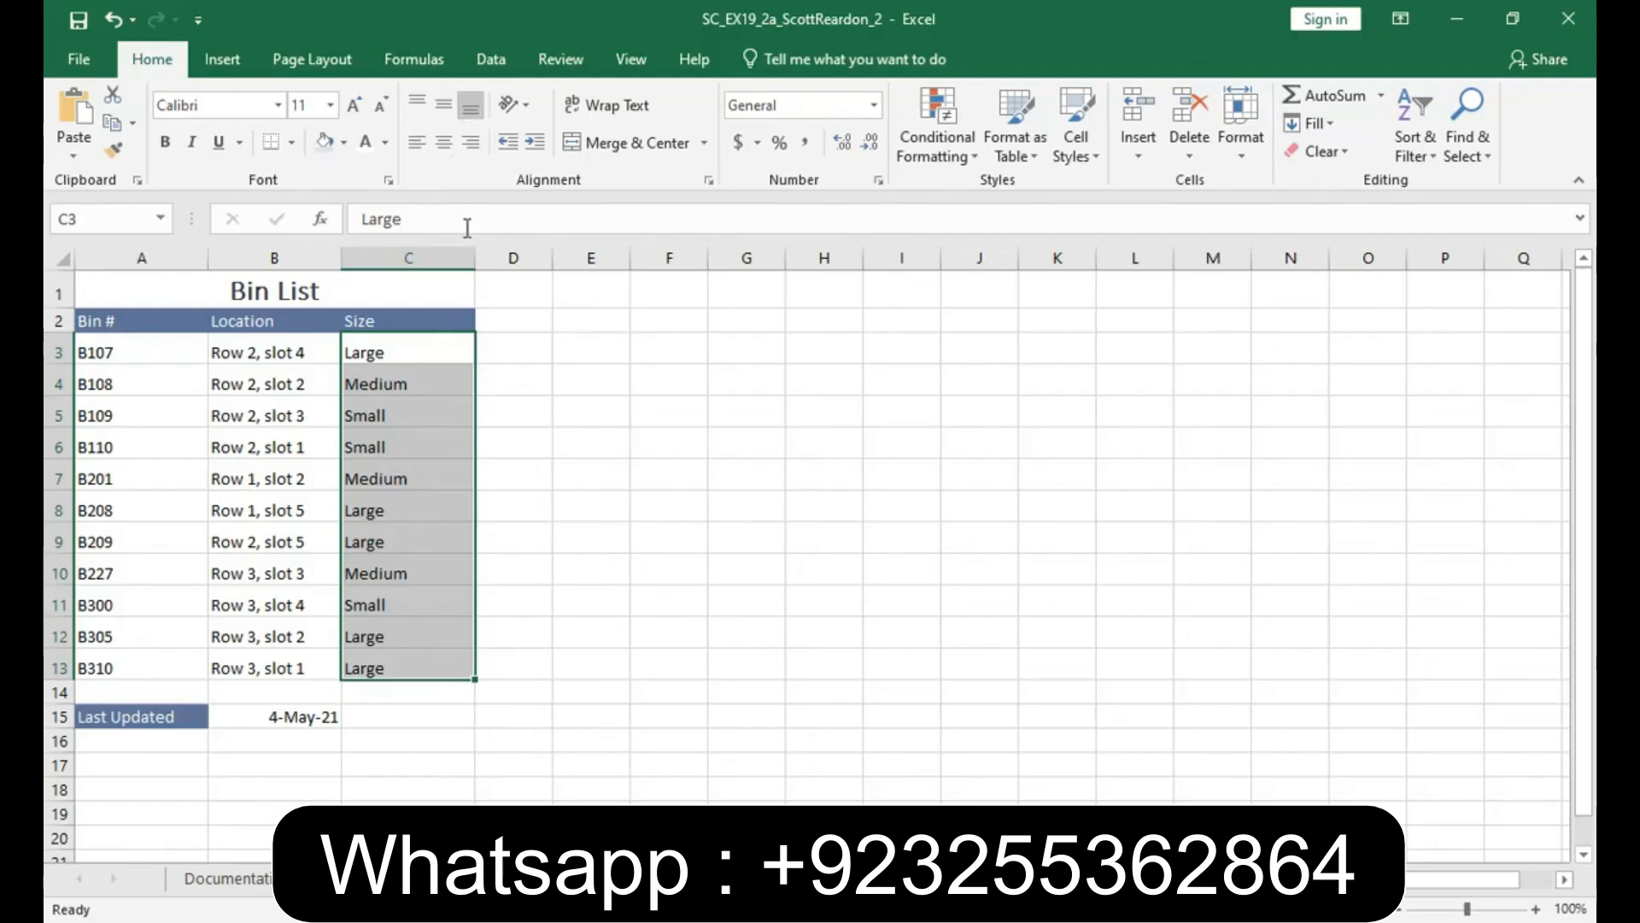
- Add a thin outline border in the blue-gray theme color around the Bin List range A1:C13
{"action": "left_click_drag", "start_coordinate": [140, 293], "coordinate": [423, 681]}
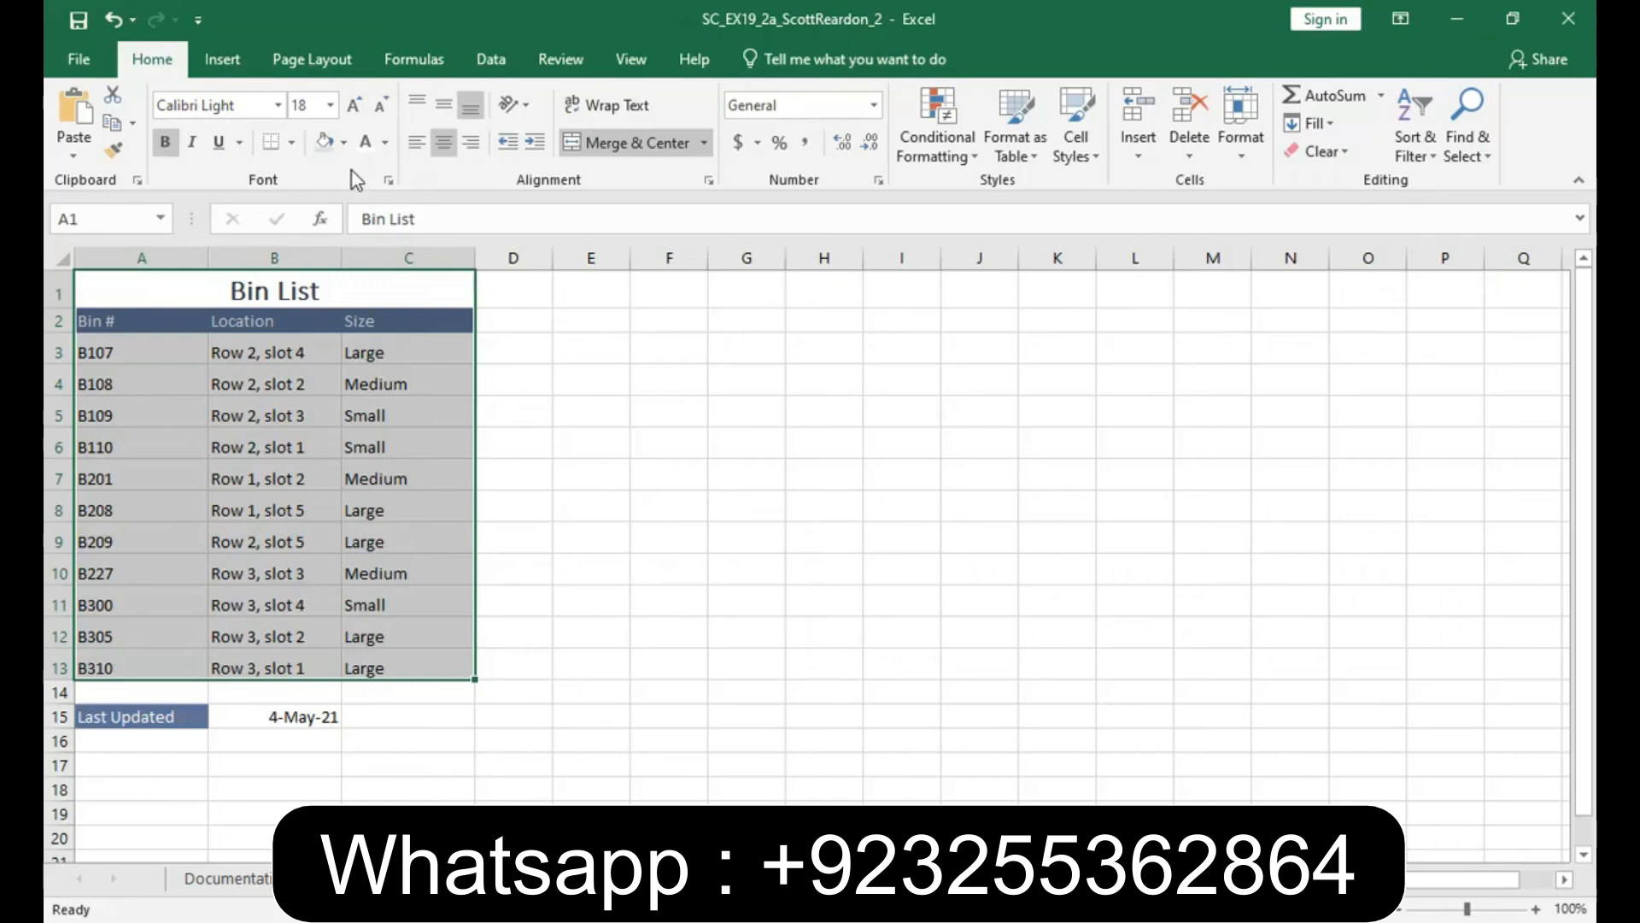
{"action": "left_click", "coordinate": [291, 147]}
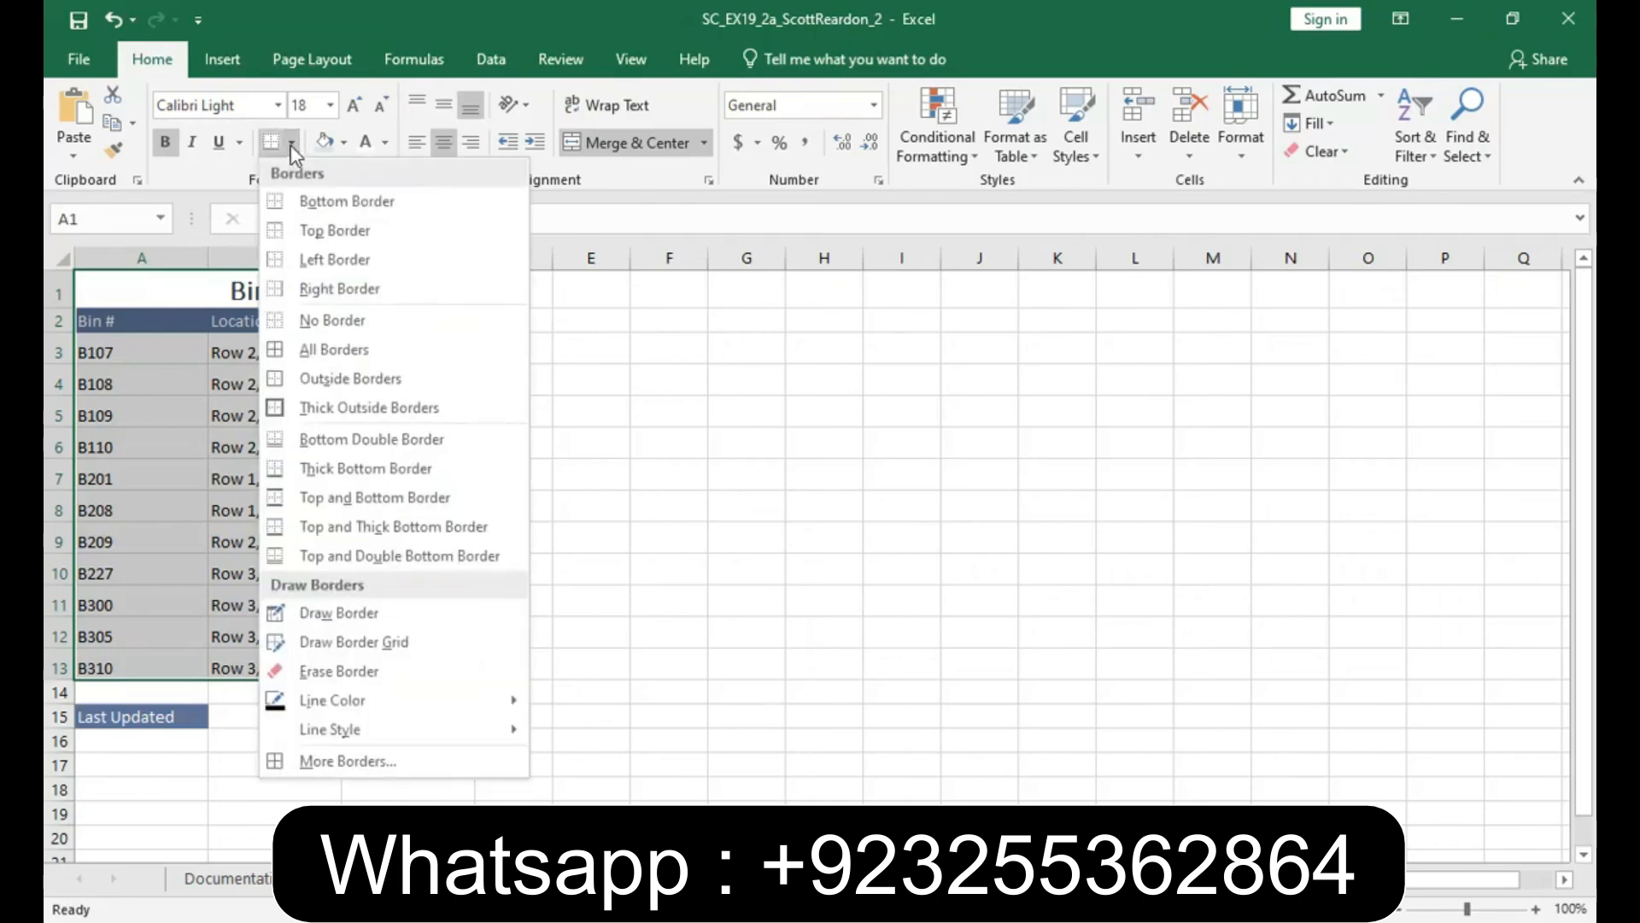
{"action": "left_click", "coordinate": [347, 759]}
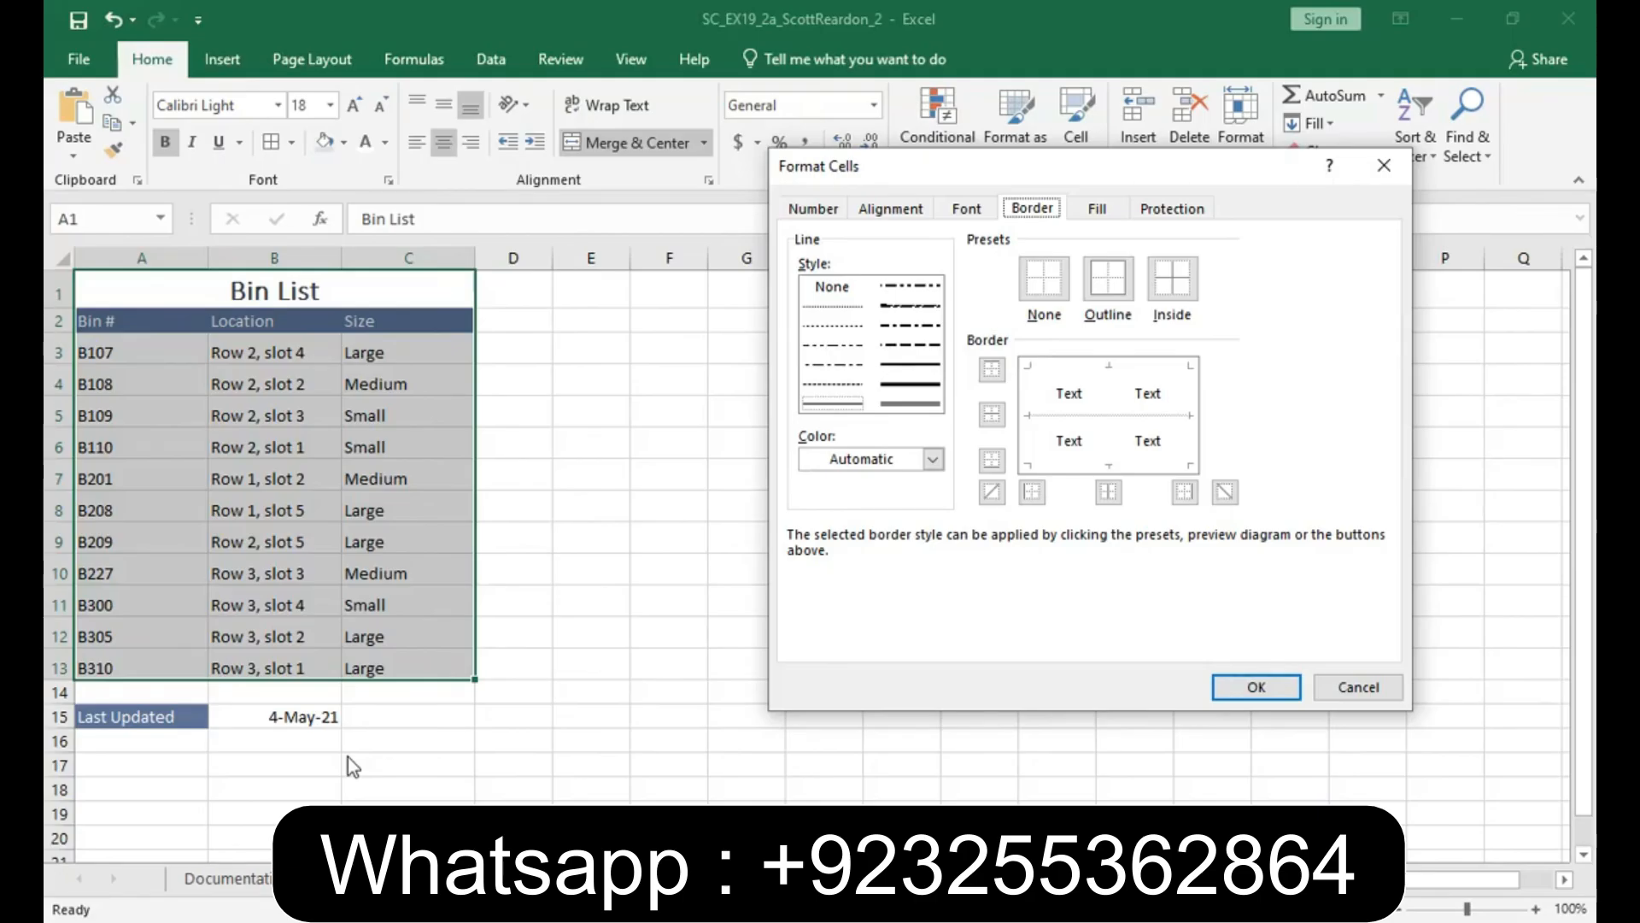
{"action": "left_click", "coordinate": [934, 460]}
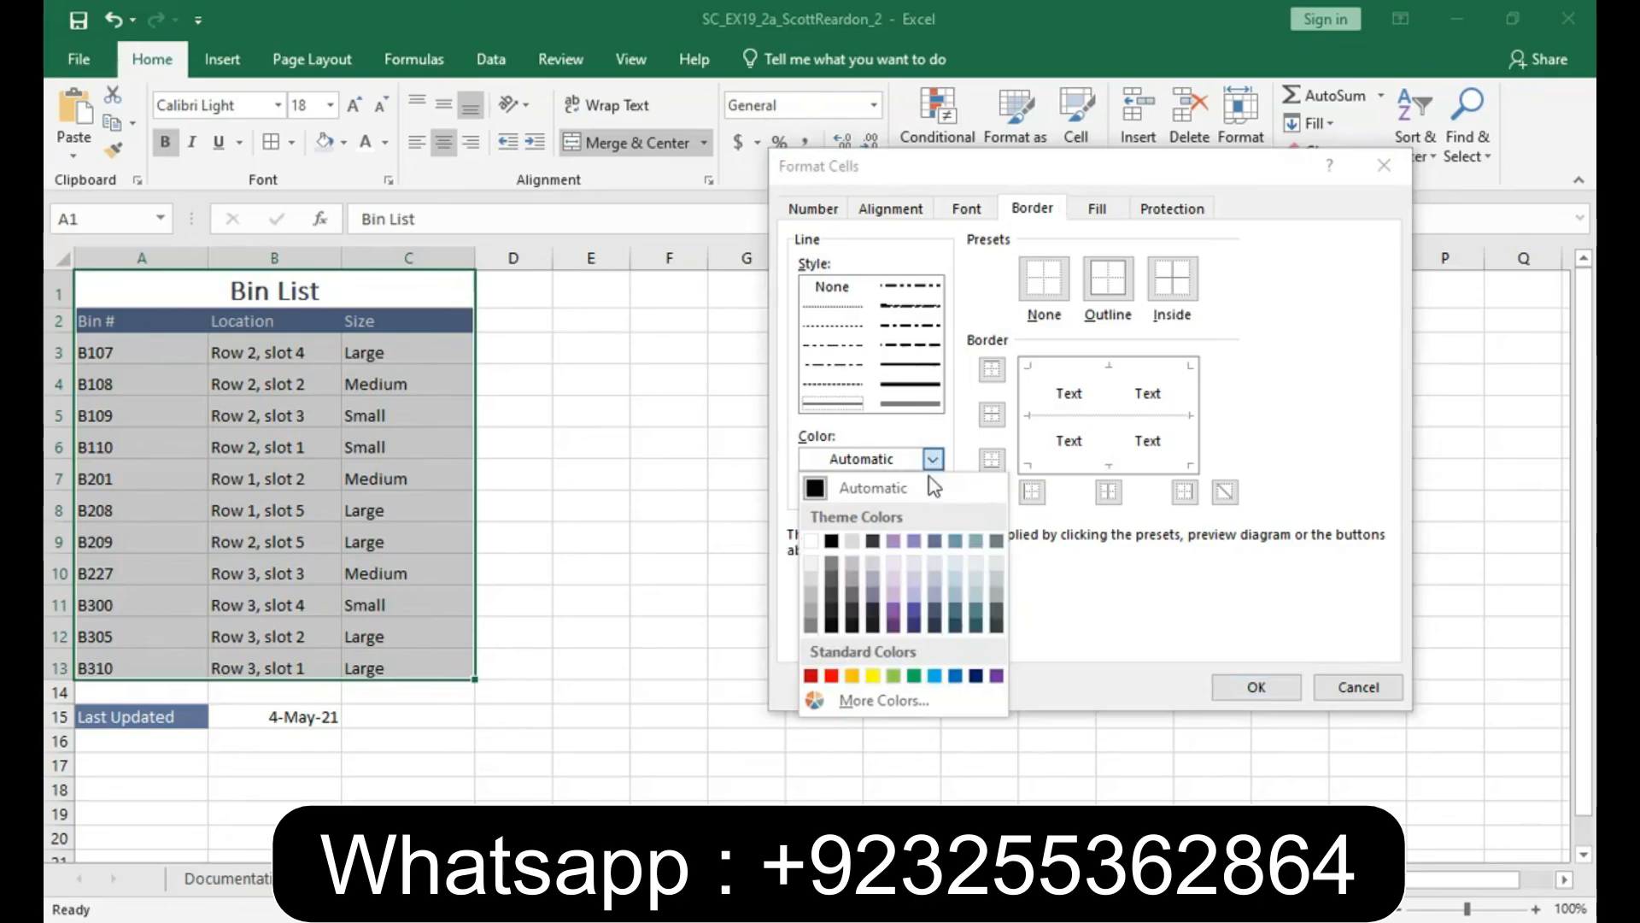
{"action": "left_click", "coordinate": [935, 541]}
{"action": "left_click", "coordinate": [1103, 285]}
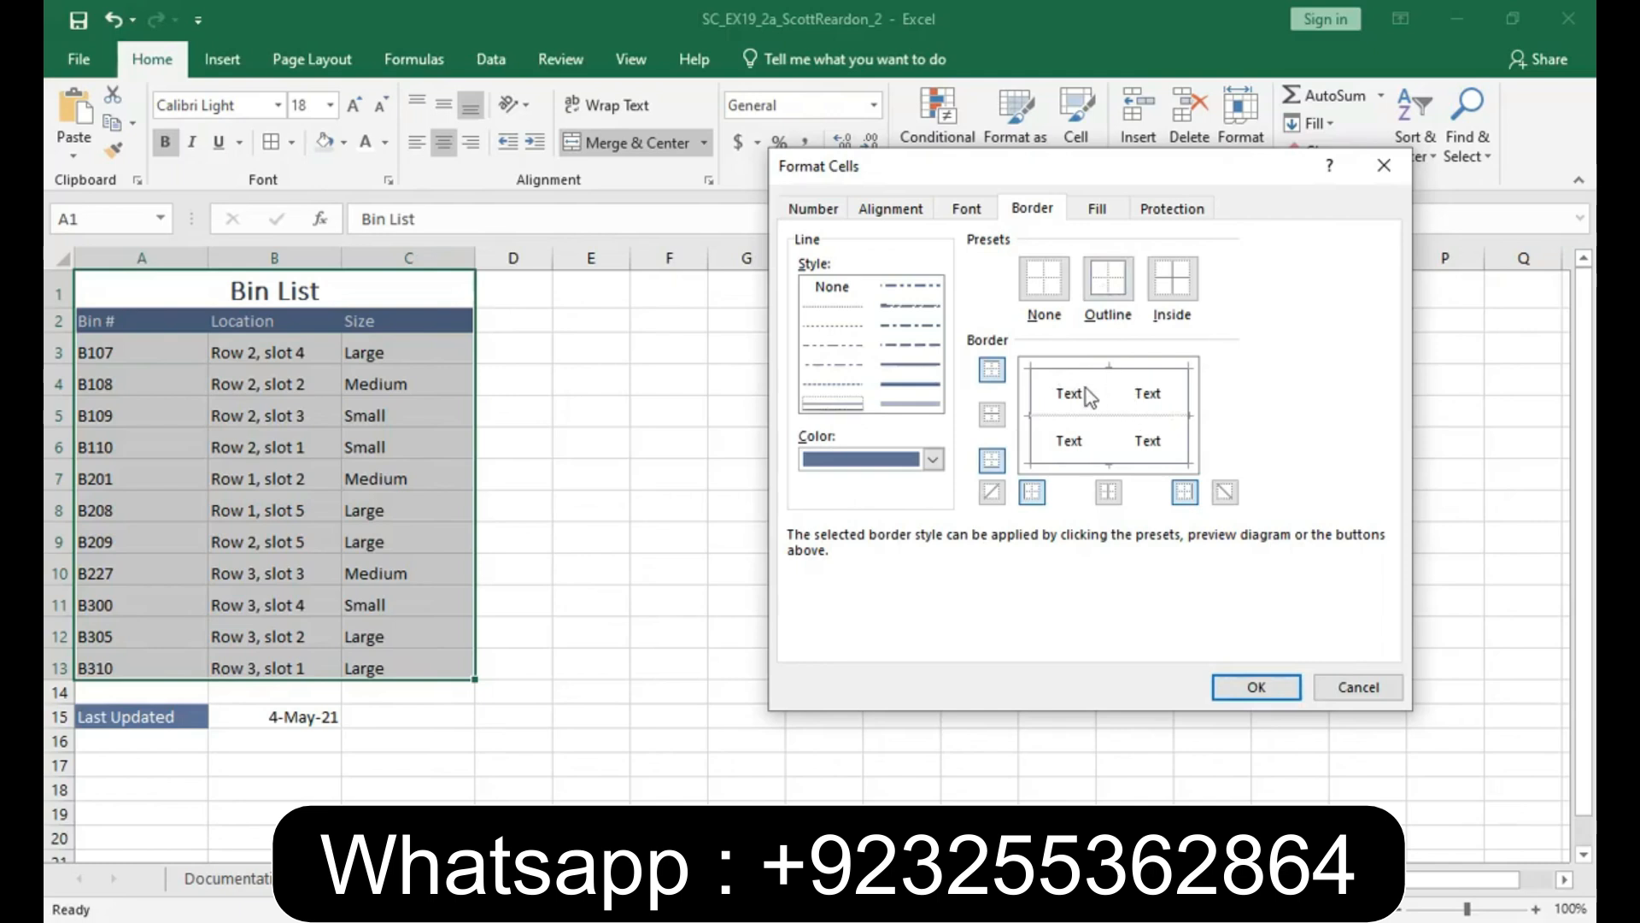
{"action": "left_click", "coordinate": [1248, 685]}
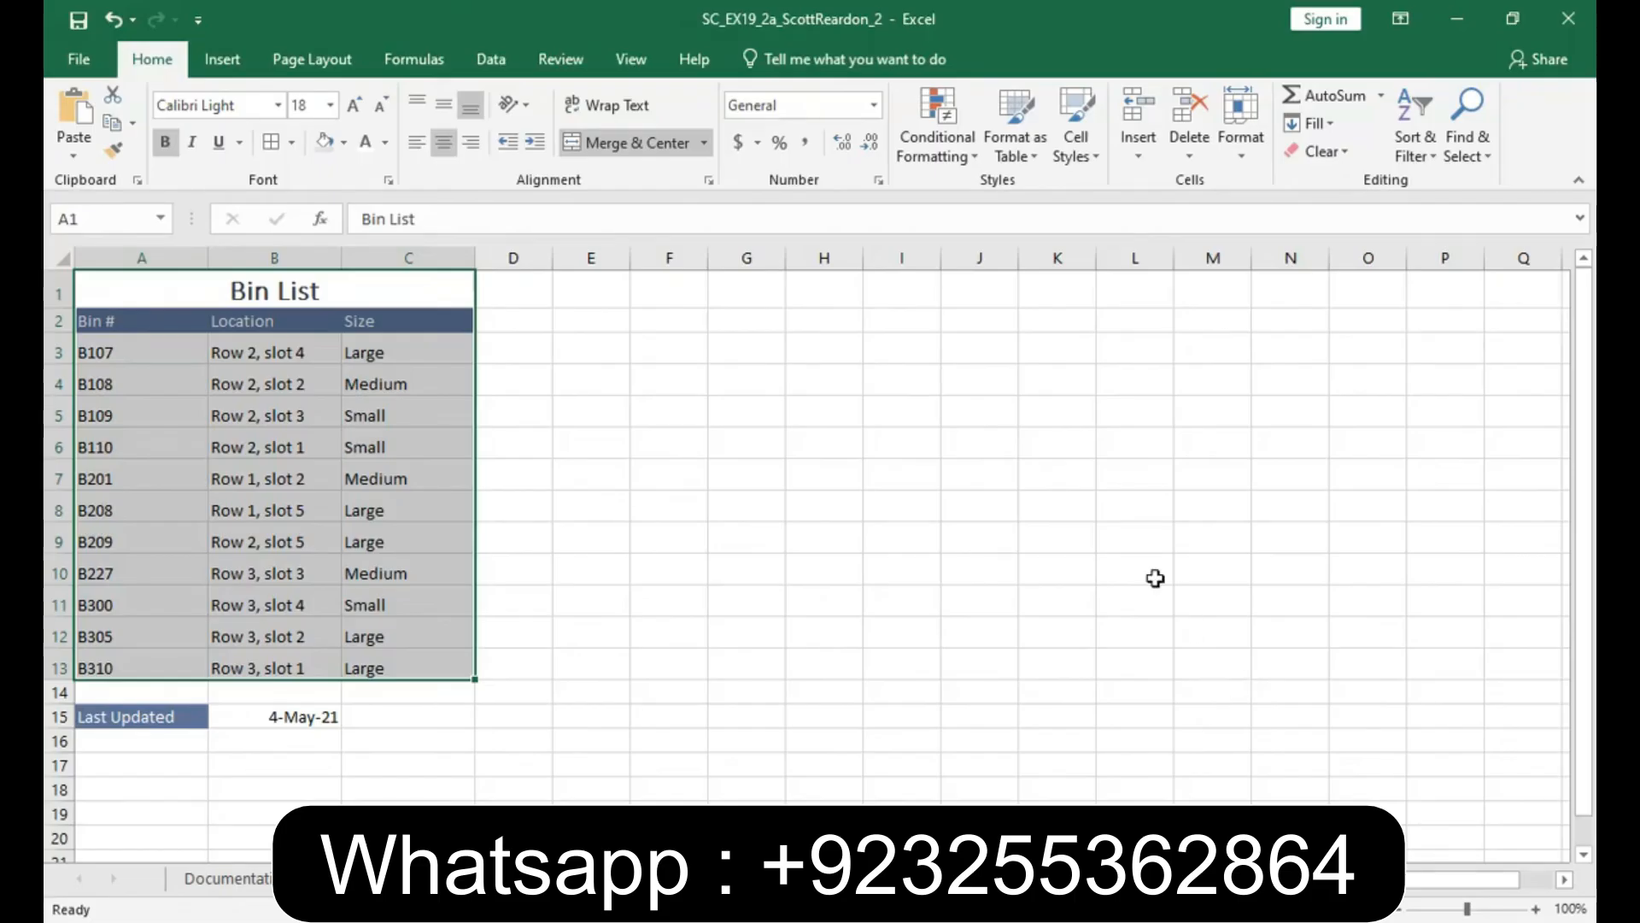
- Apply the Short Date number format to the Last Updated date in cell B15
{"action": "left_click", "coordinate": [282, 718]}
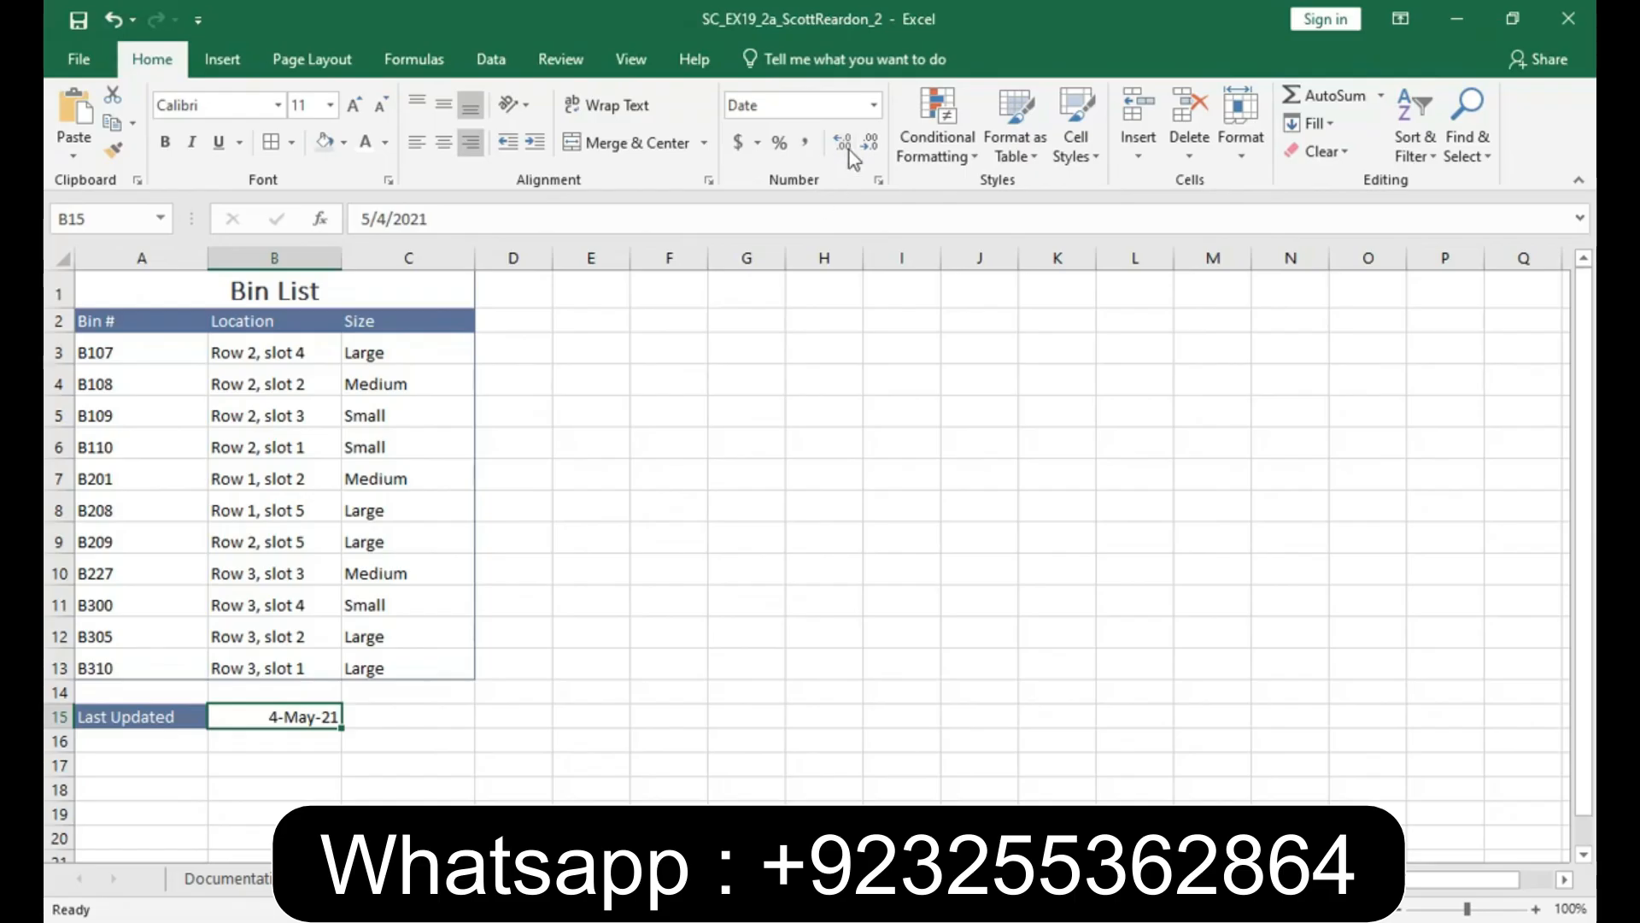
{"action": "left_click", "coordinate": [875, 106]}
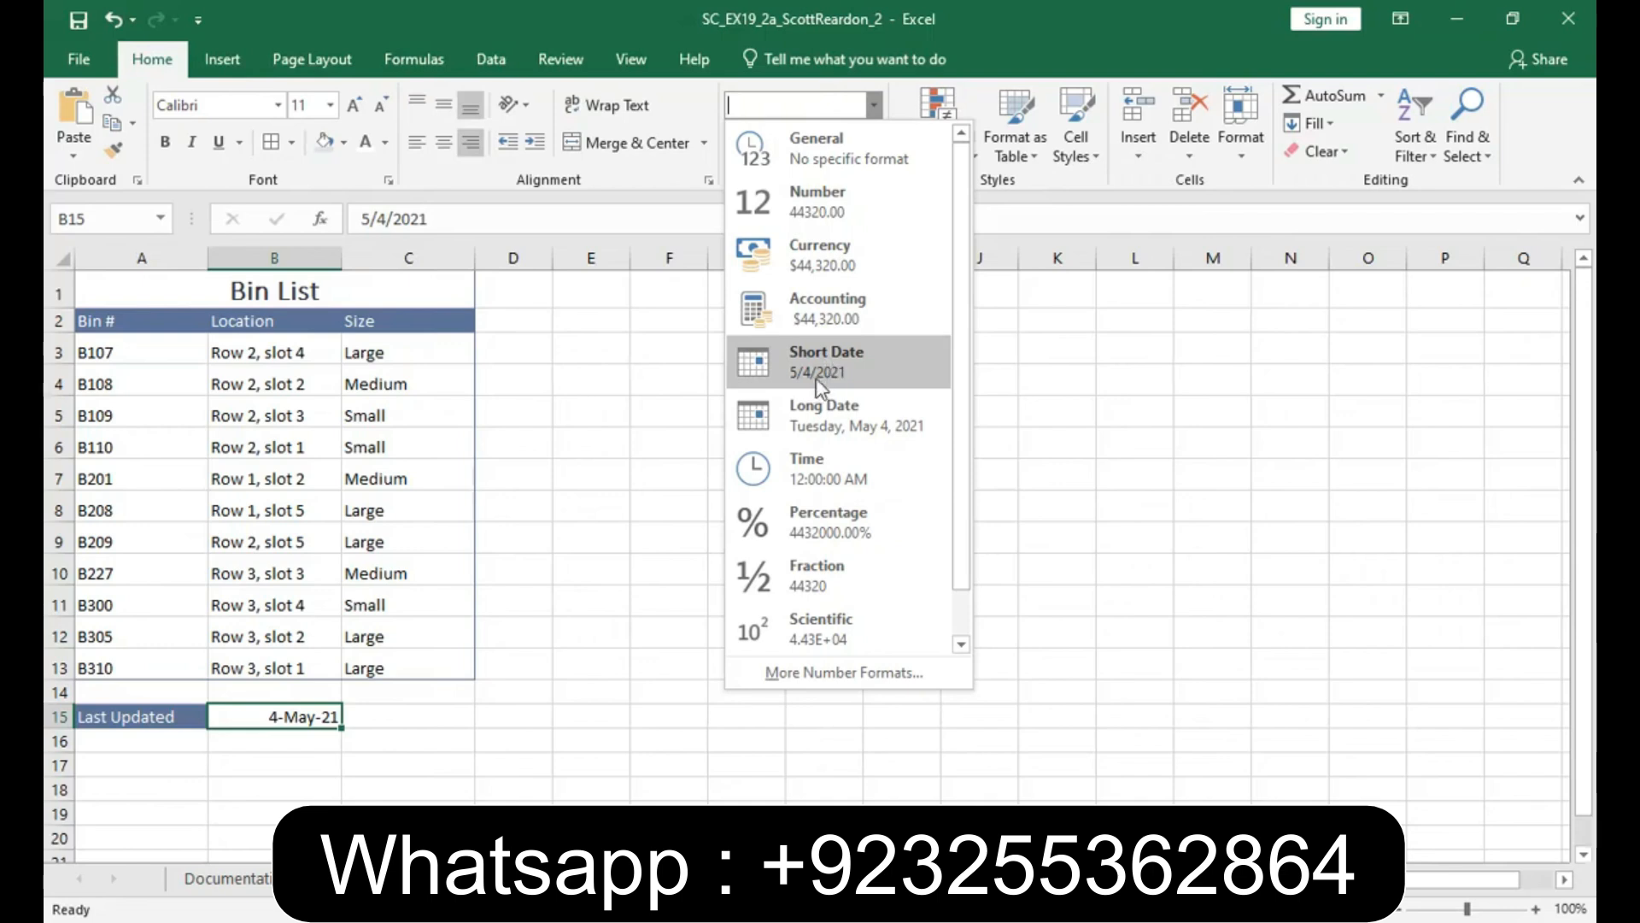
{"action": "left_click", "coordinate": [833, 373]}
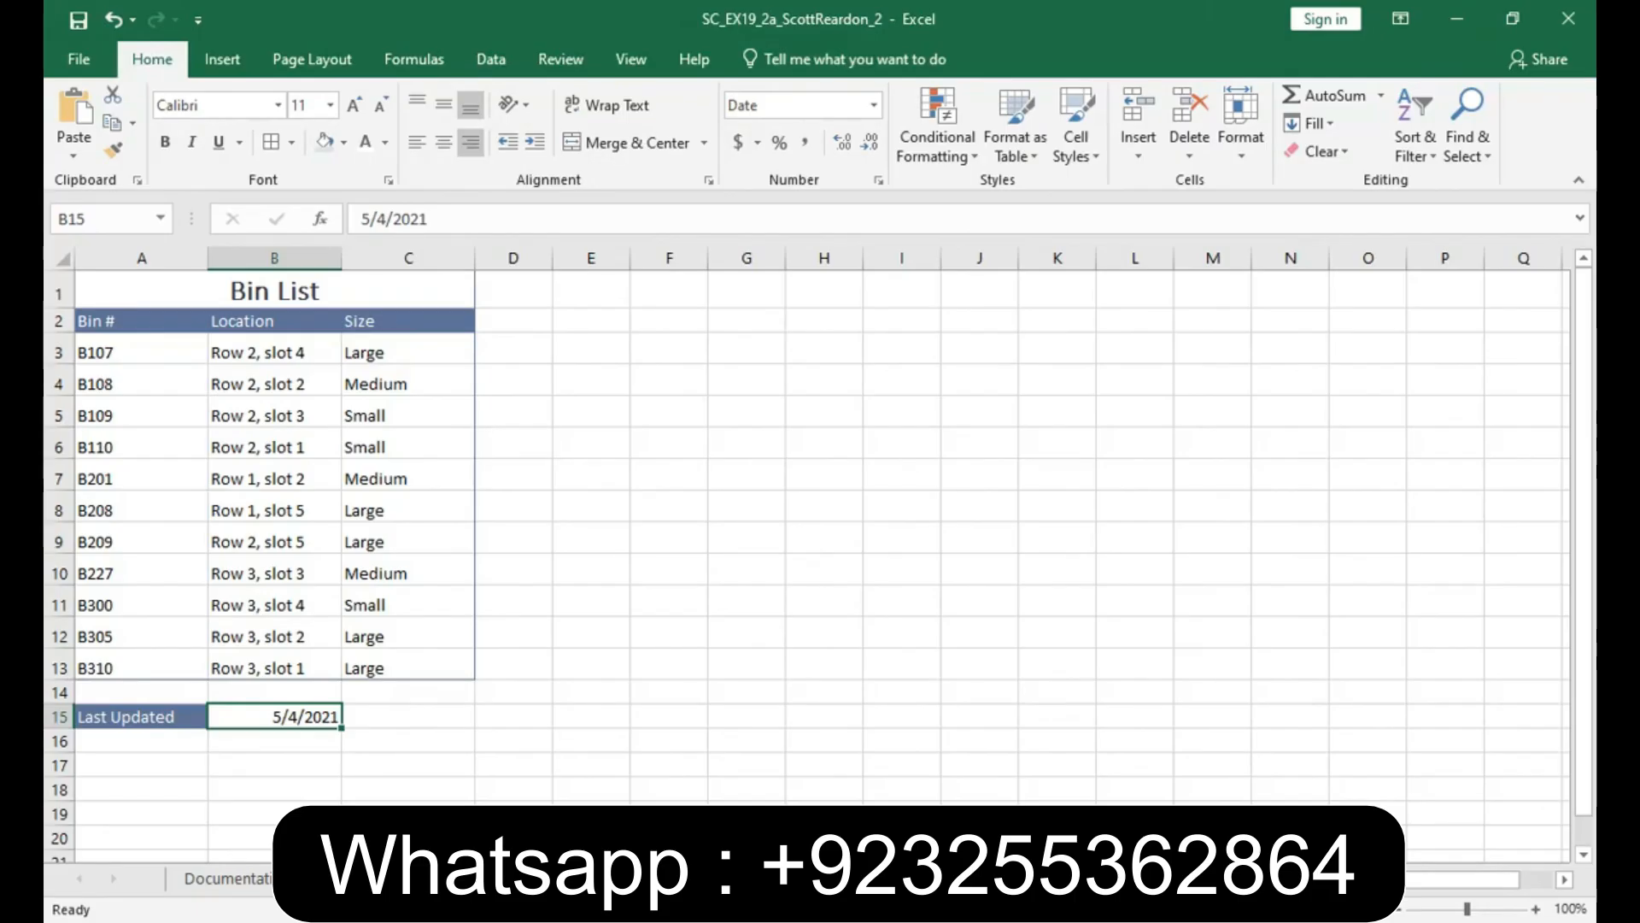
- Add the text Warehouse Bins to the center header section in Page Layout view and return to Normal view
{"action": "left_click", "coordinate": [1330, 909]}
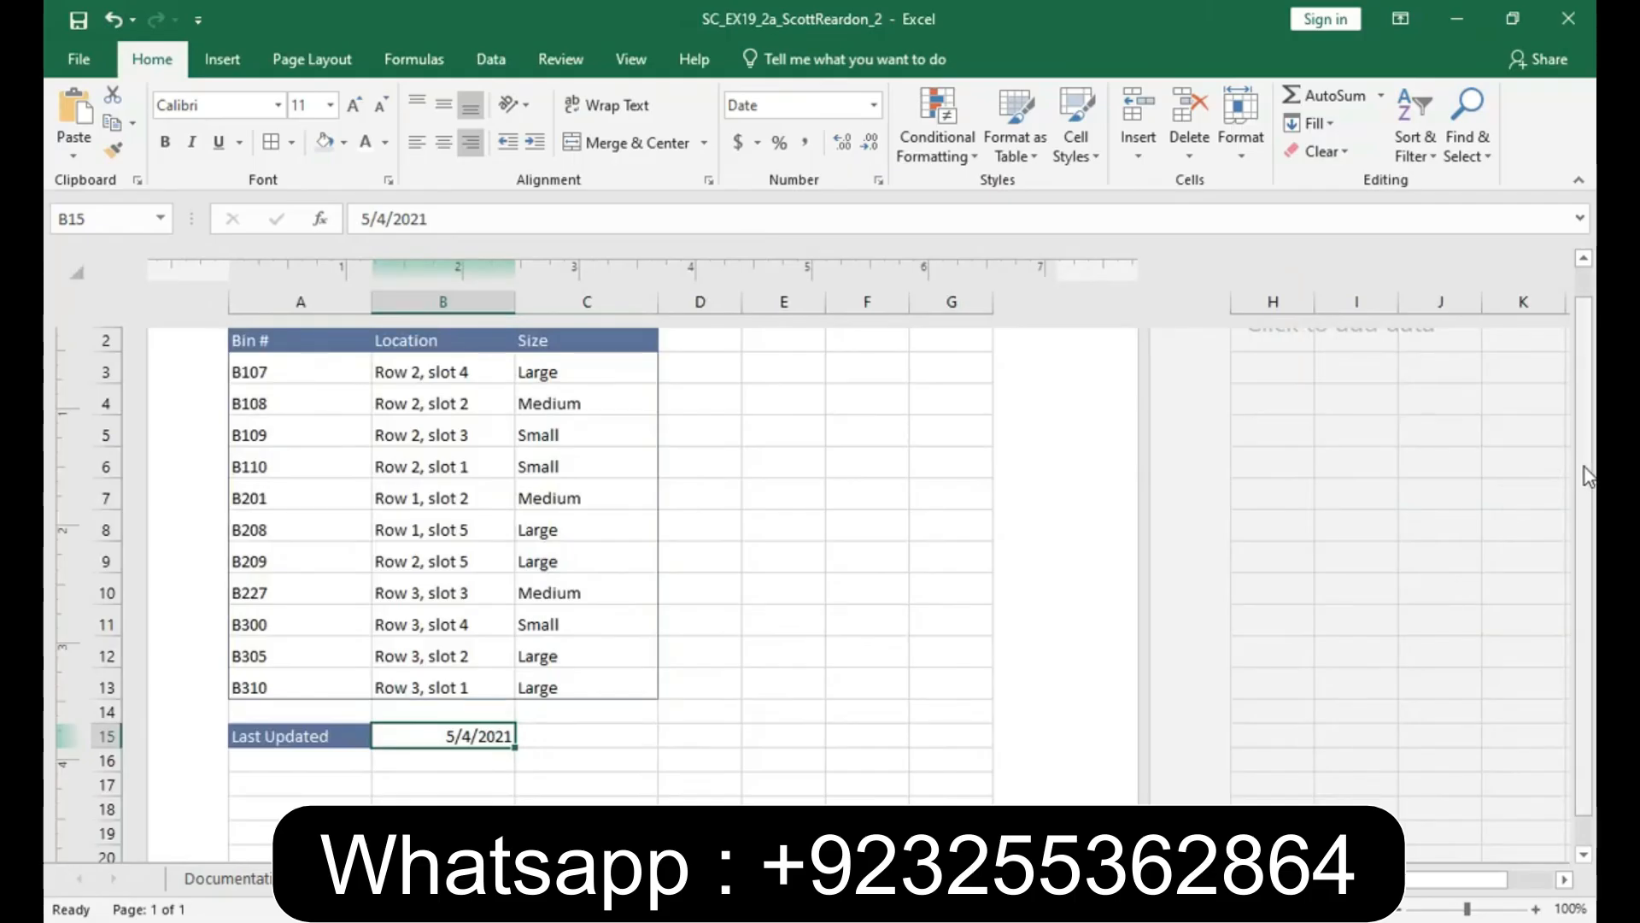
{"action": "scroll", "coordinate": [1588, 472], "scroll_direction": "up", "scroll_amount": 2}
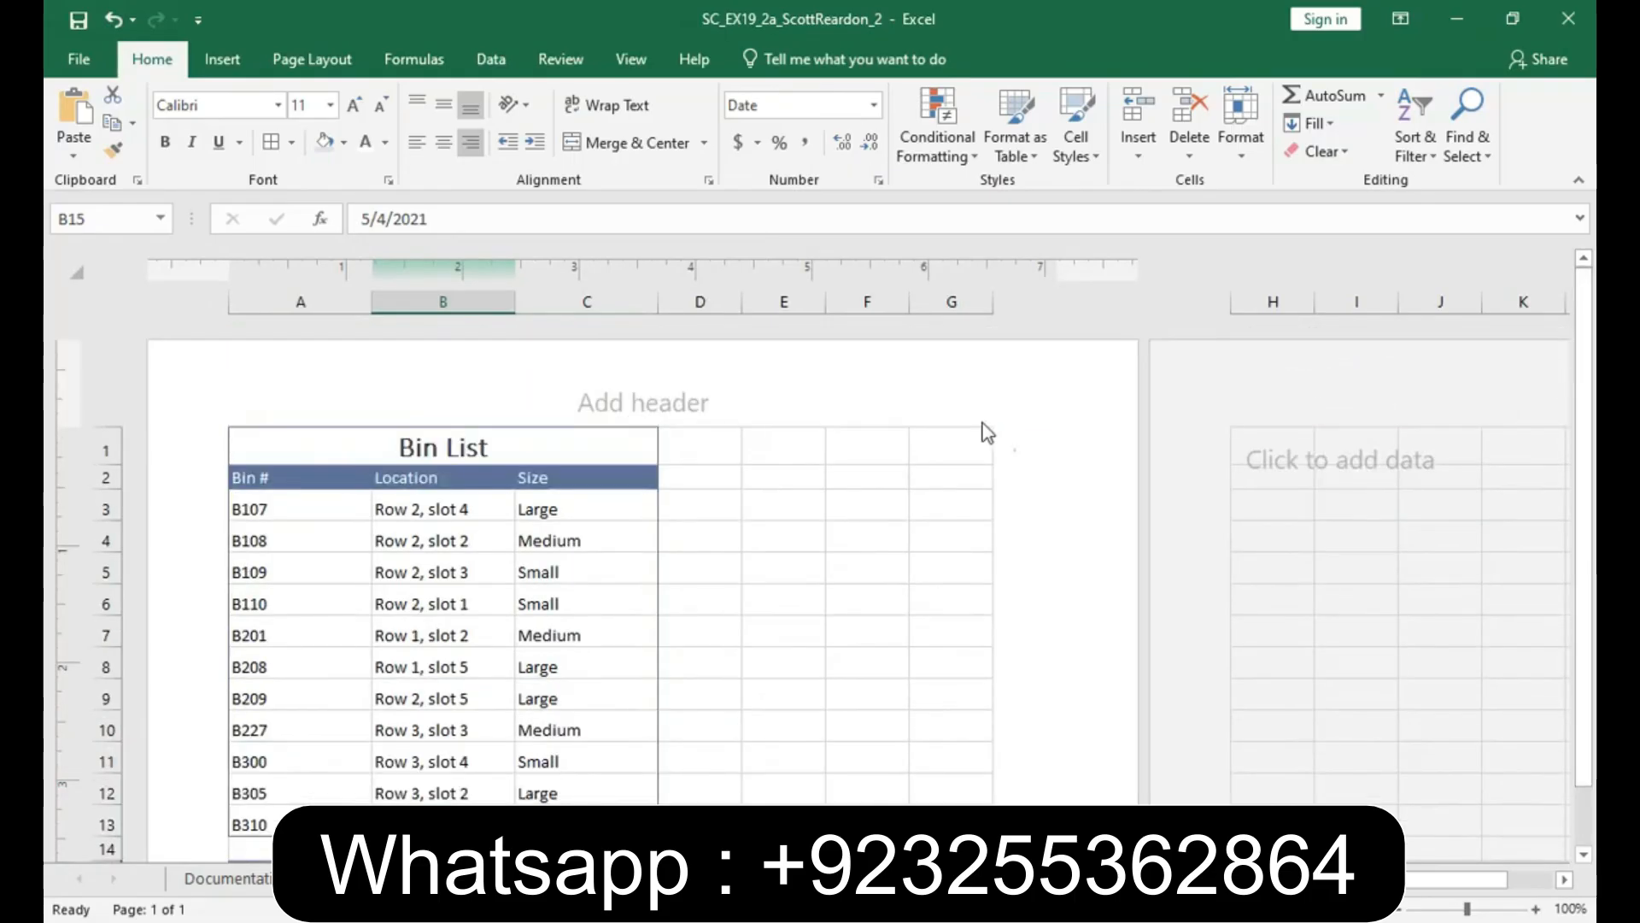
{"action": "left_click", "coordinate": [622, 400]}
{"action": "type", "text": "Warehouse Bins"}
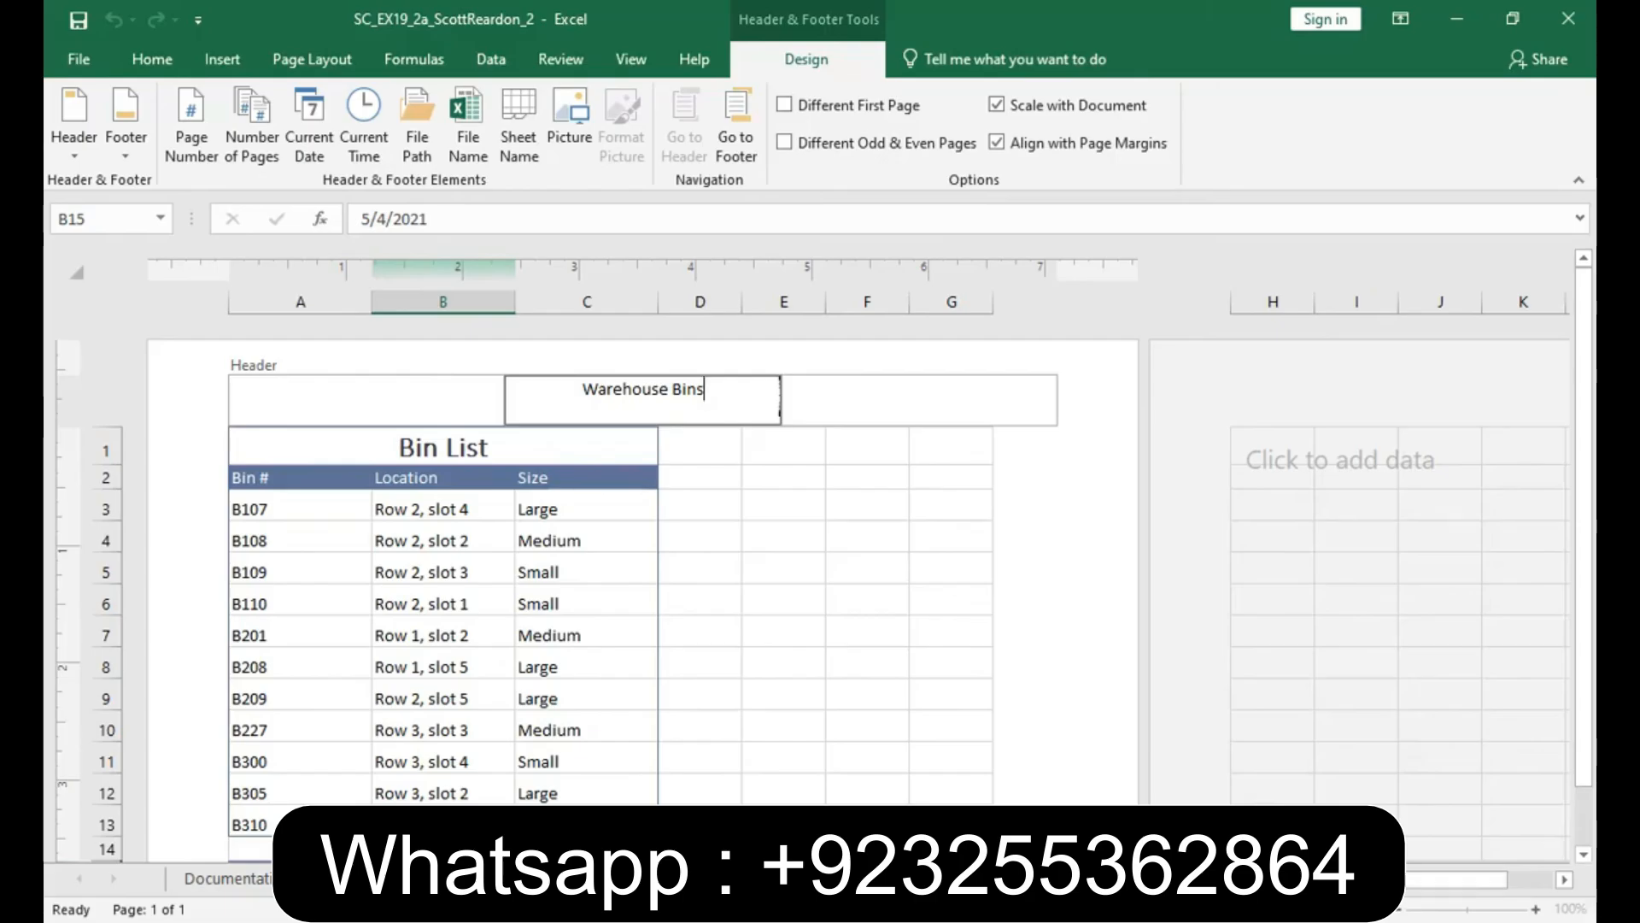
{"action": "left_click", "coordinate": [763, 622]}
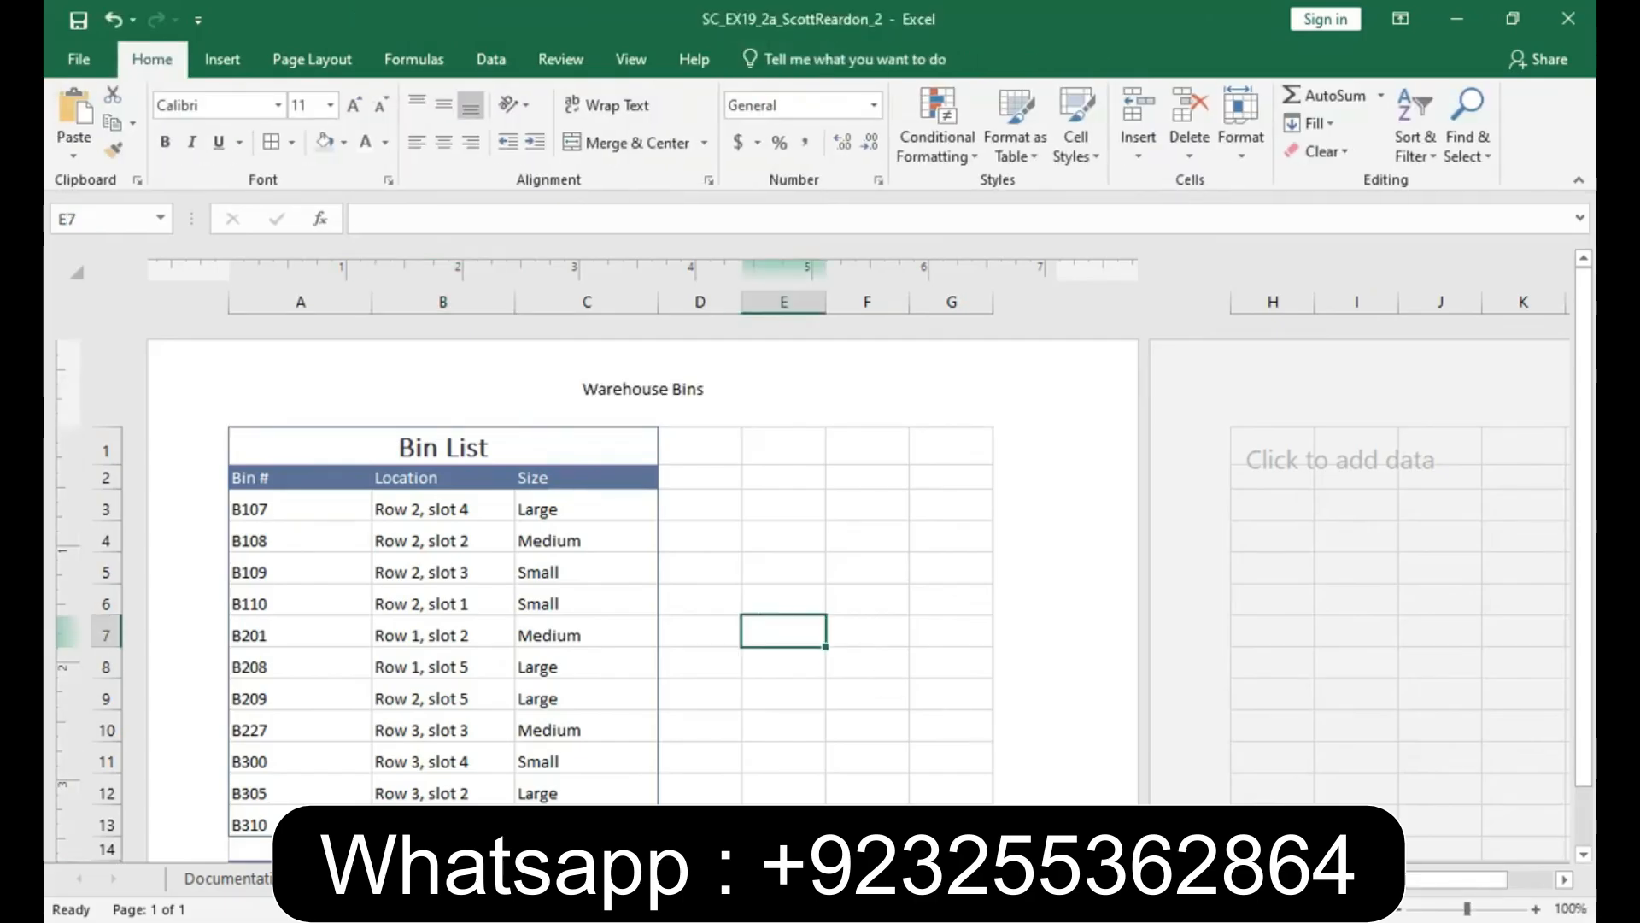
{"action": "left_click", "coordinate": [1283, 909]}
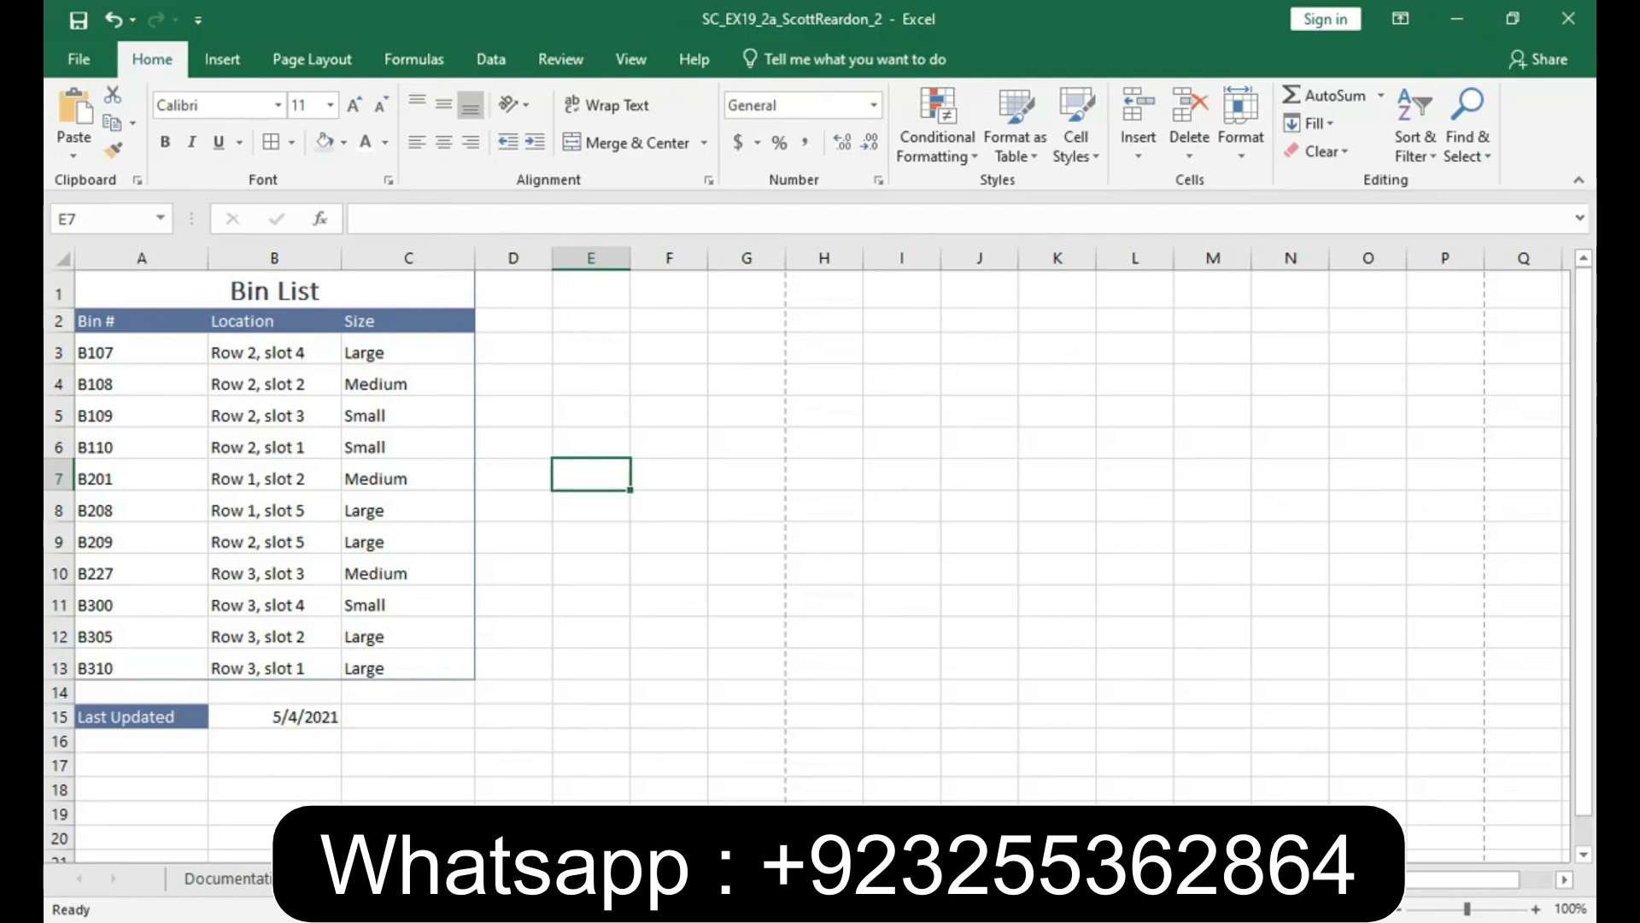
- On the Warehouse Inventory worksheet, set the font of the title in cell A1 to Calibri Light
{"action": "left_click", "coordinate": [376, 878]}
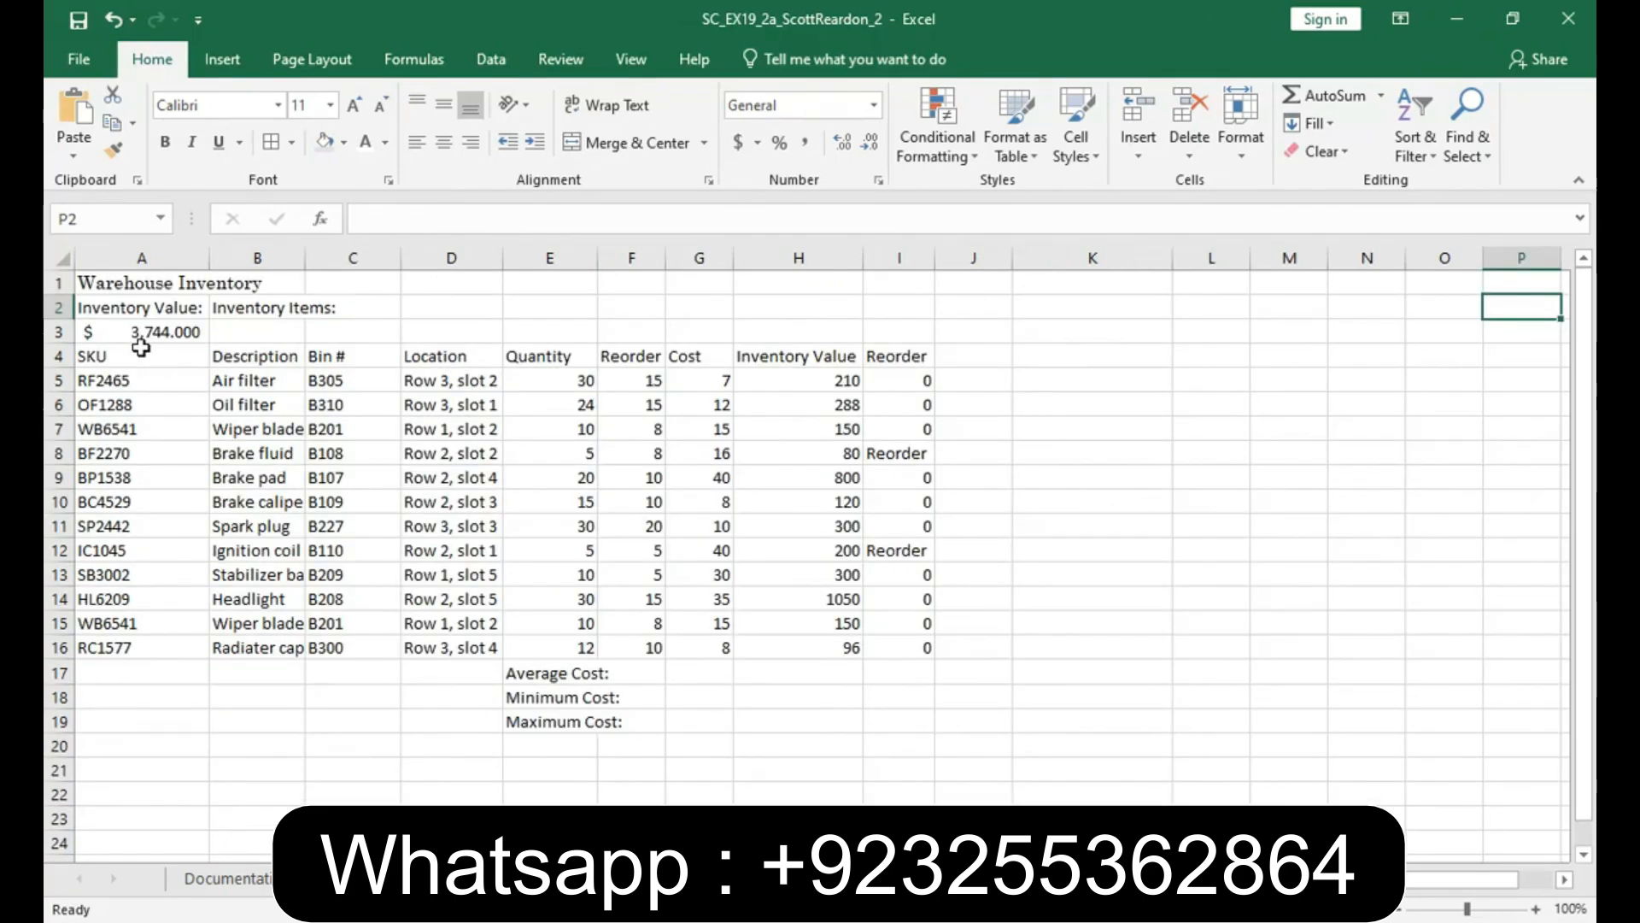
{"action": "left_click", "coordinate": [108, 285]}
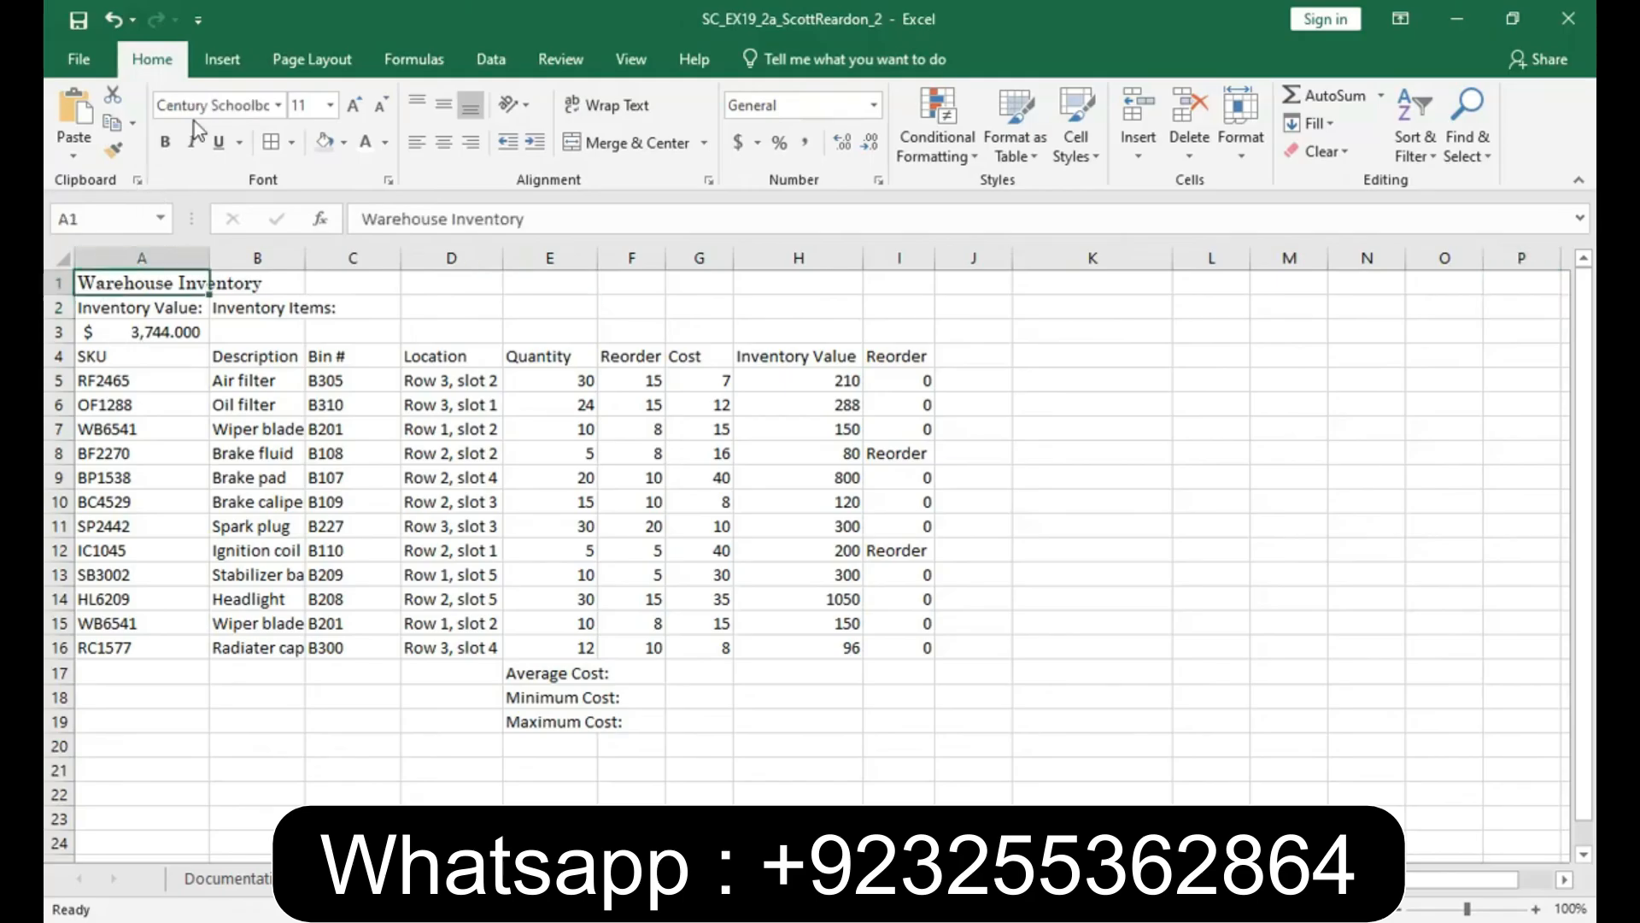
{"action": "left_click", "coordinate": [223, 105]}
{"action": "type", "text": "Calibri Light"}
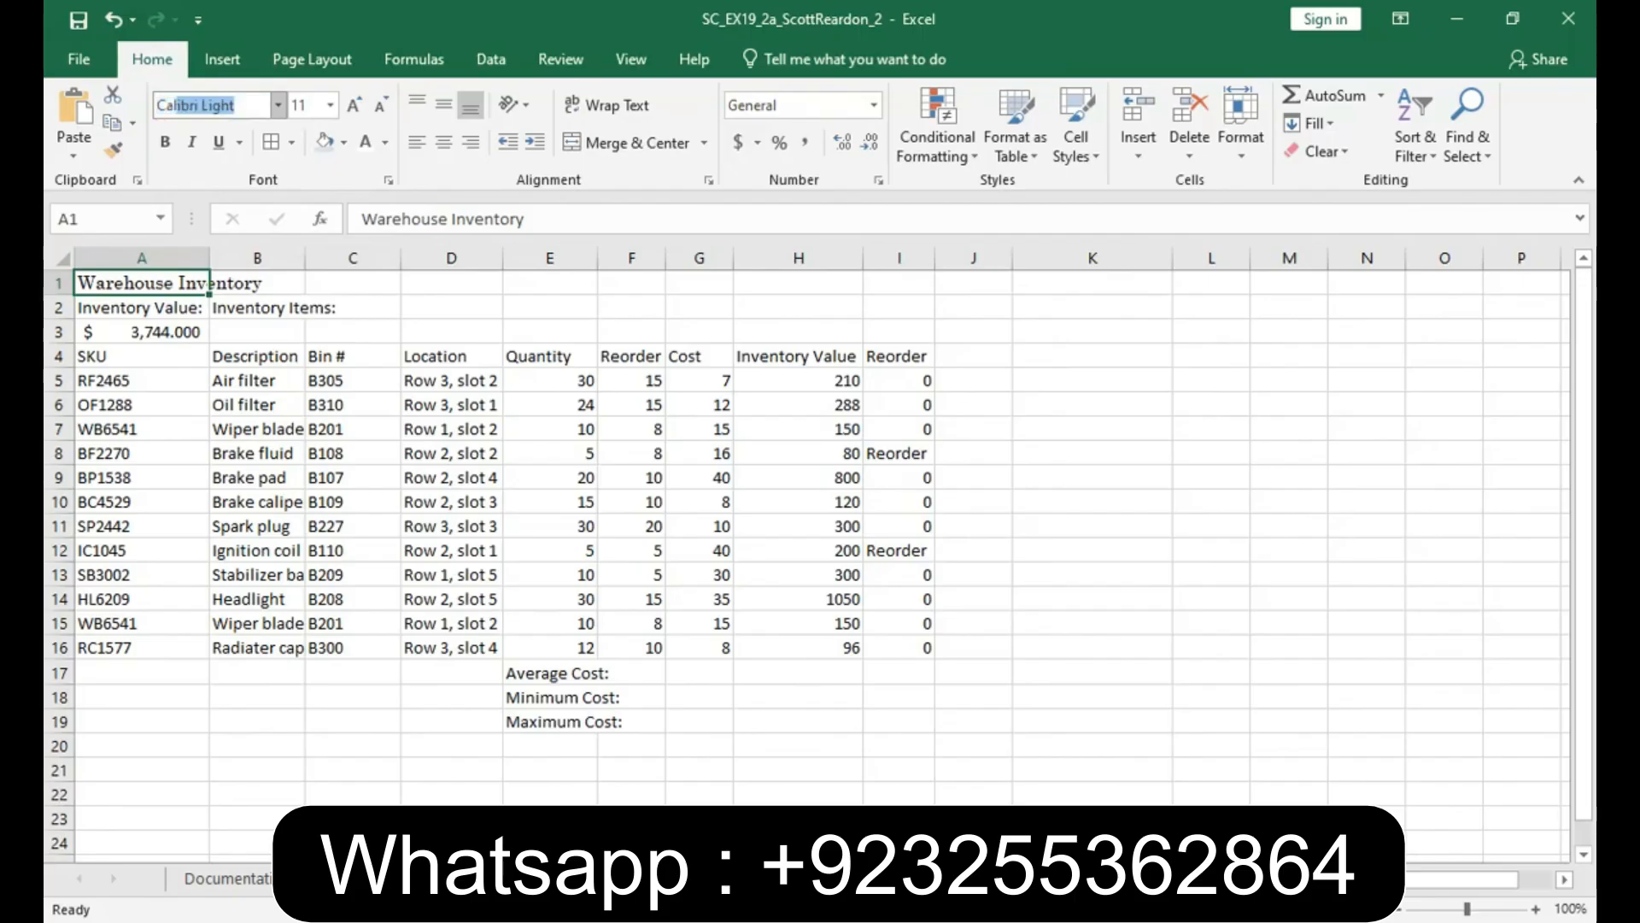
{"action": "key", "text": "Return"}
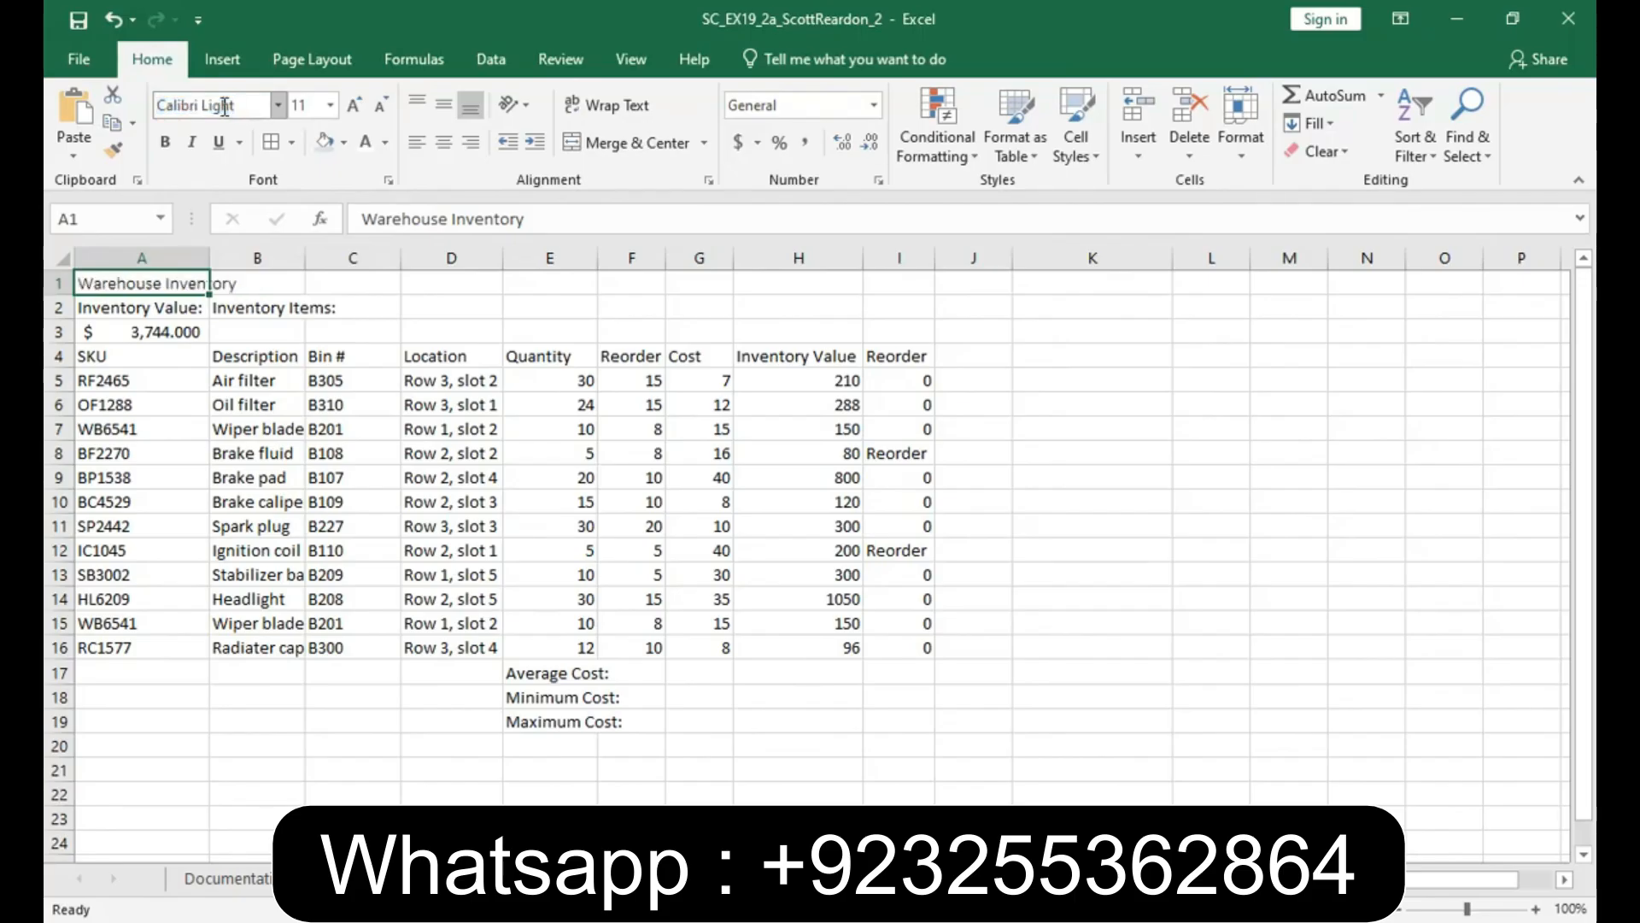
- Format the Warehouse Inventory title in A1 as 20-point bold text in the dark gray theme color
{"action": "left_click", "coordinate": [331, 106]}
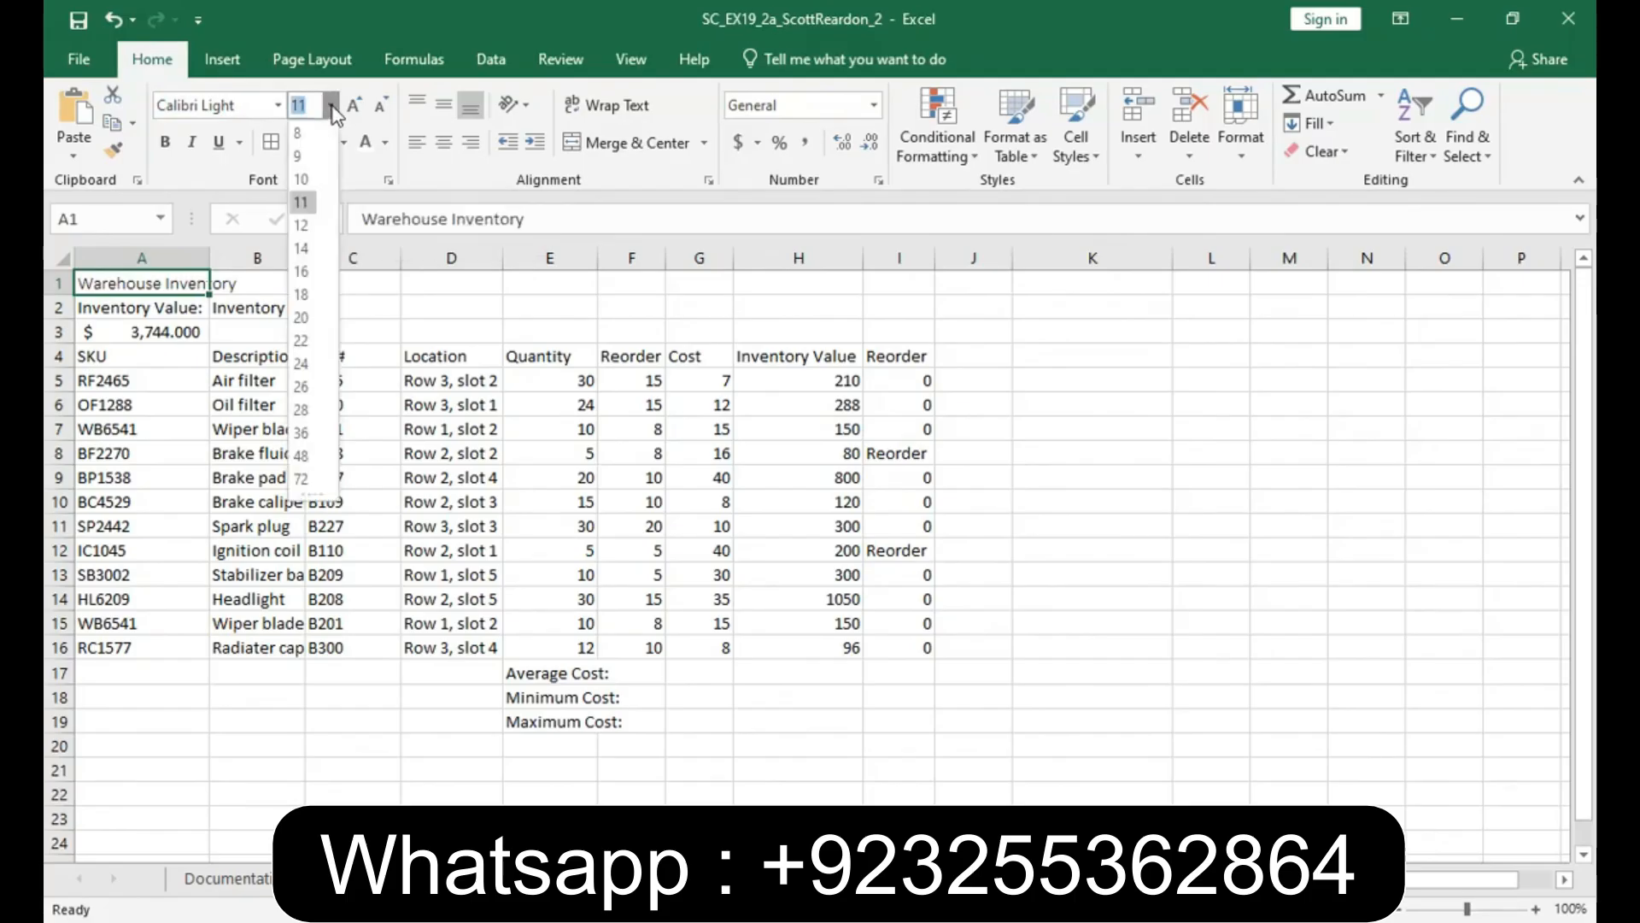
{"action": "left_click", "coordinate": [302, 318]}
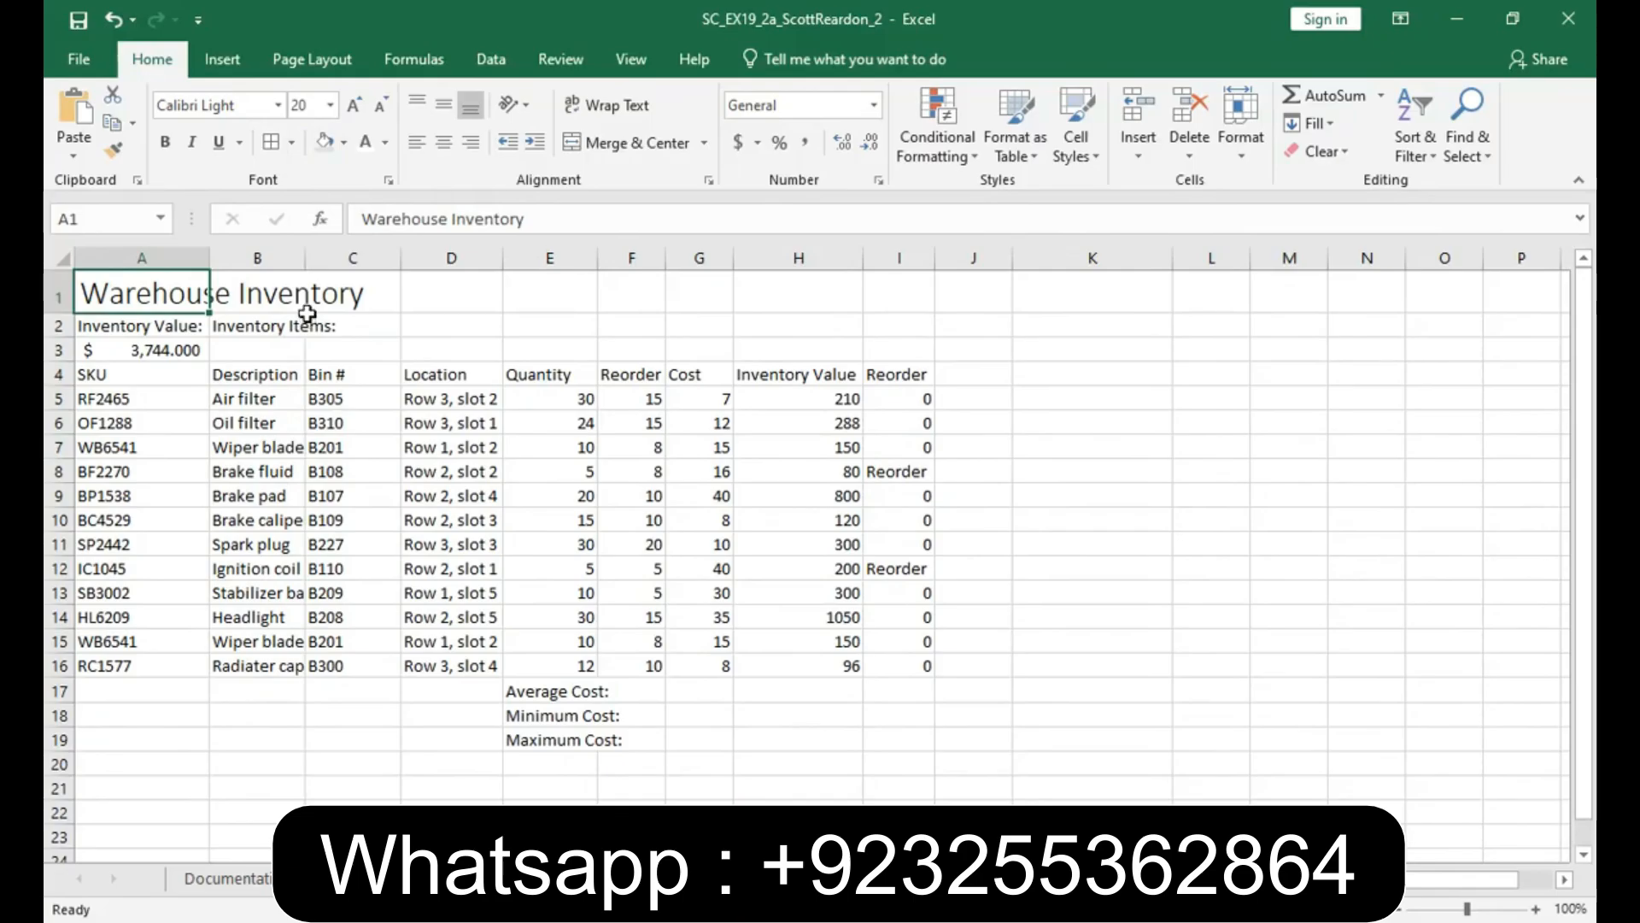
{"action": "left_click", "coordinate": [387, 144]}
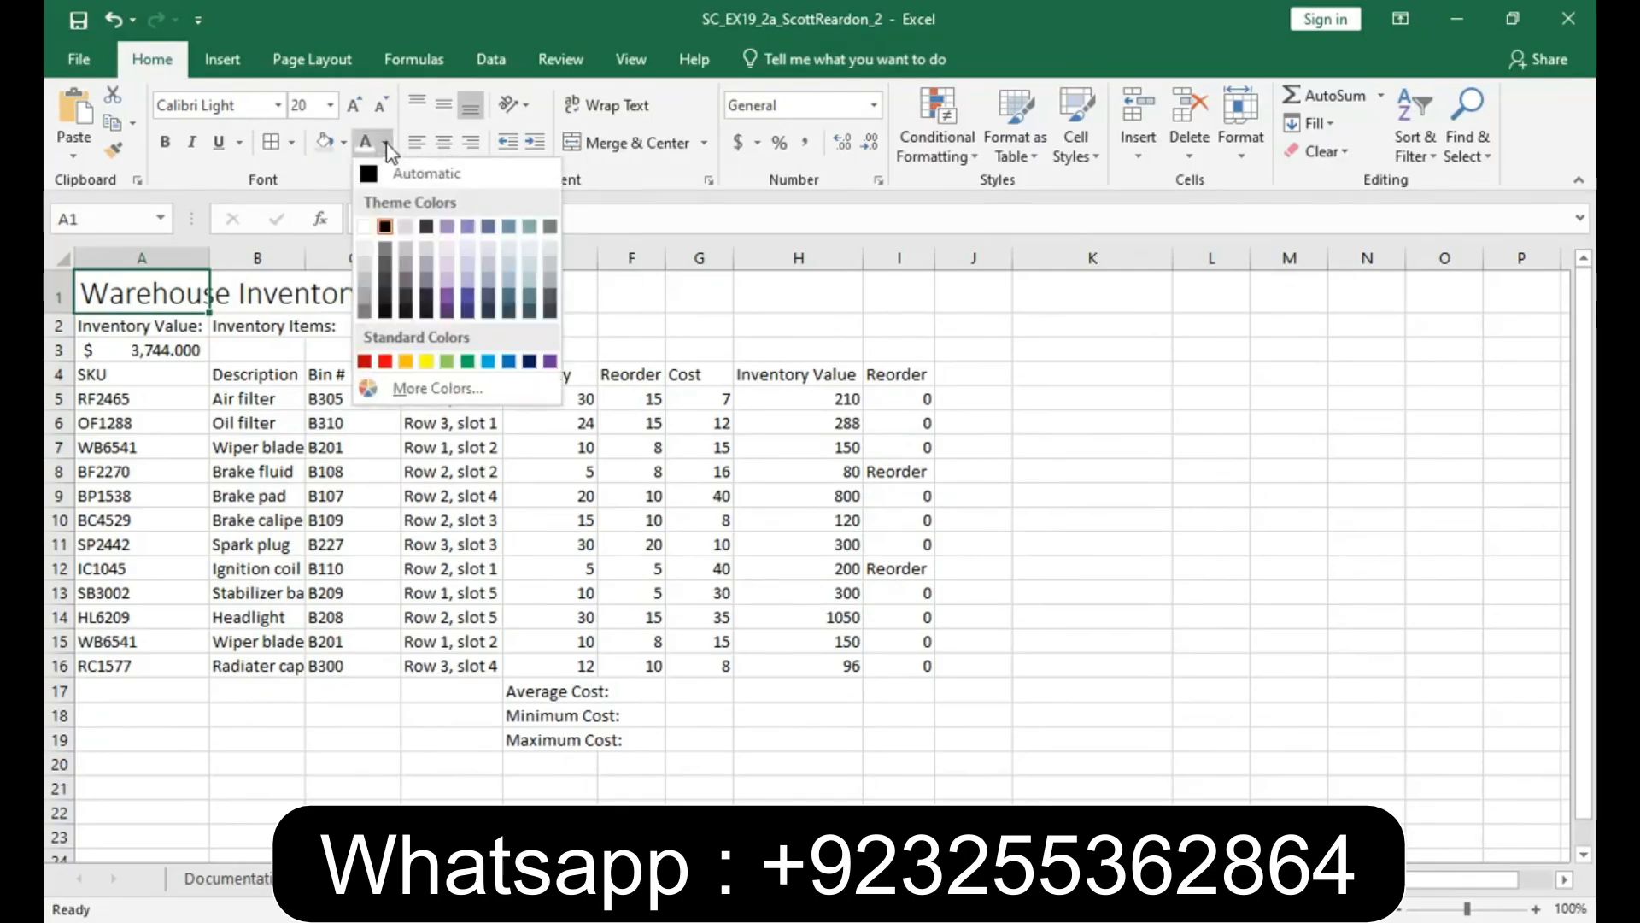
{"action": "left_click", "coordinate": [427, 227]}
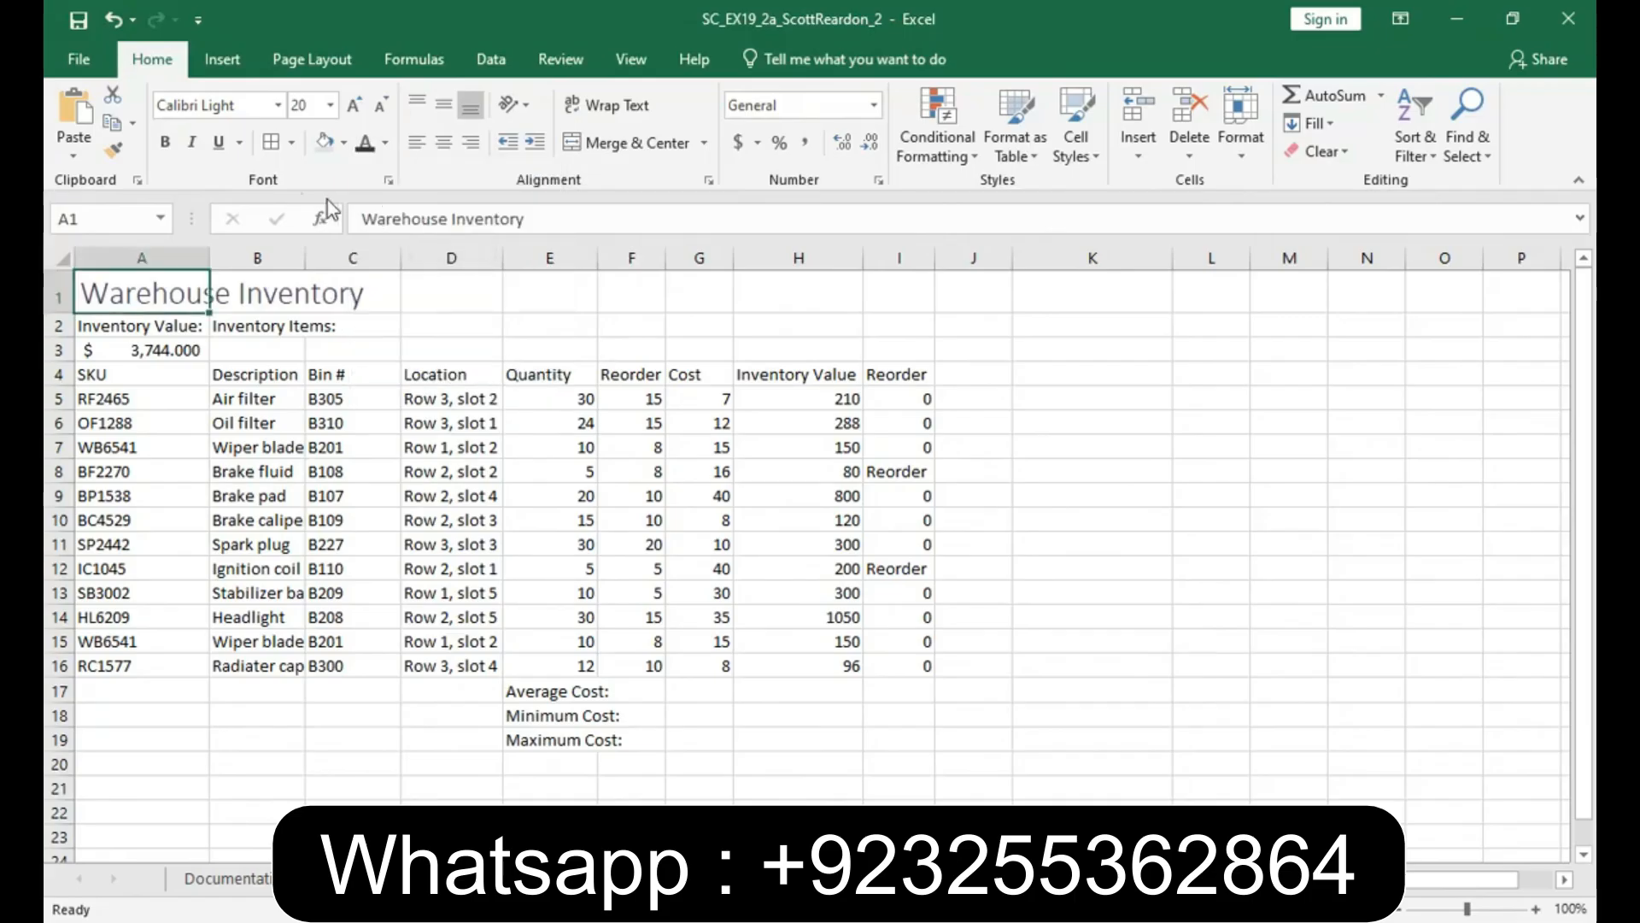
{"action": "left_click", "coordinate": [165, 143]}
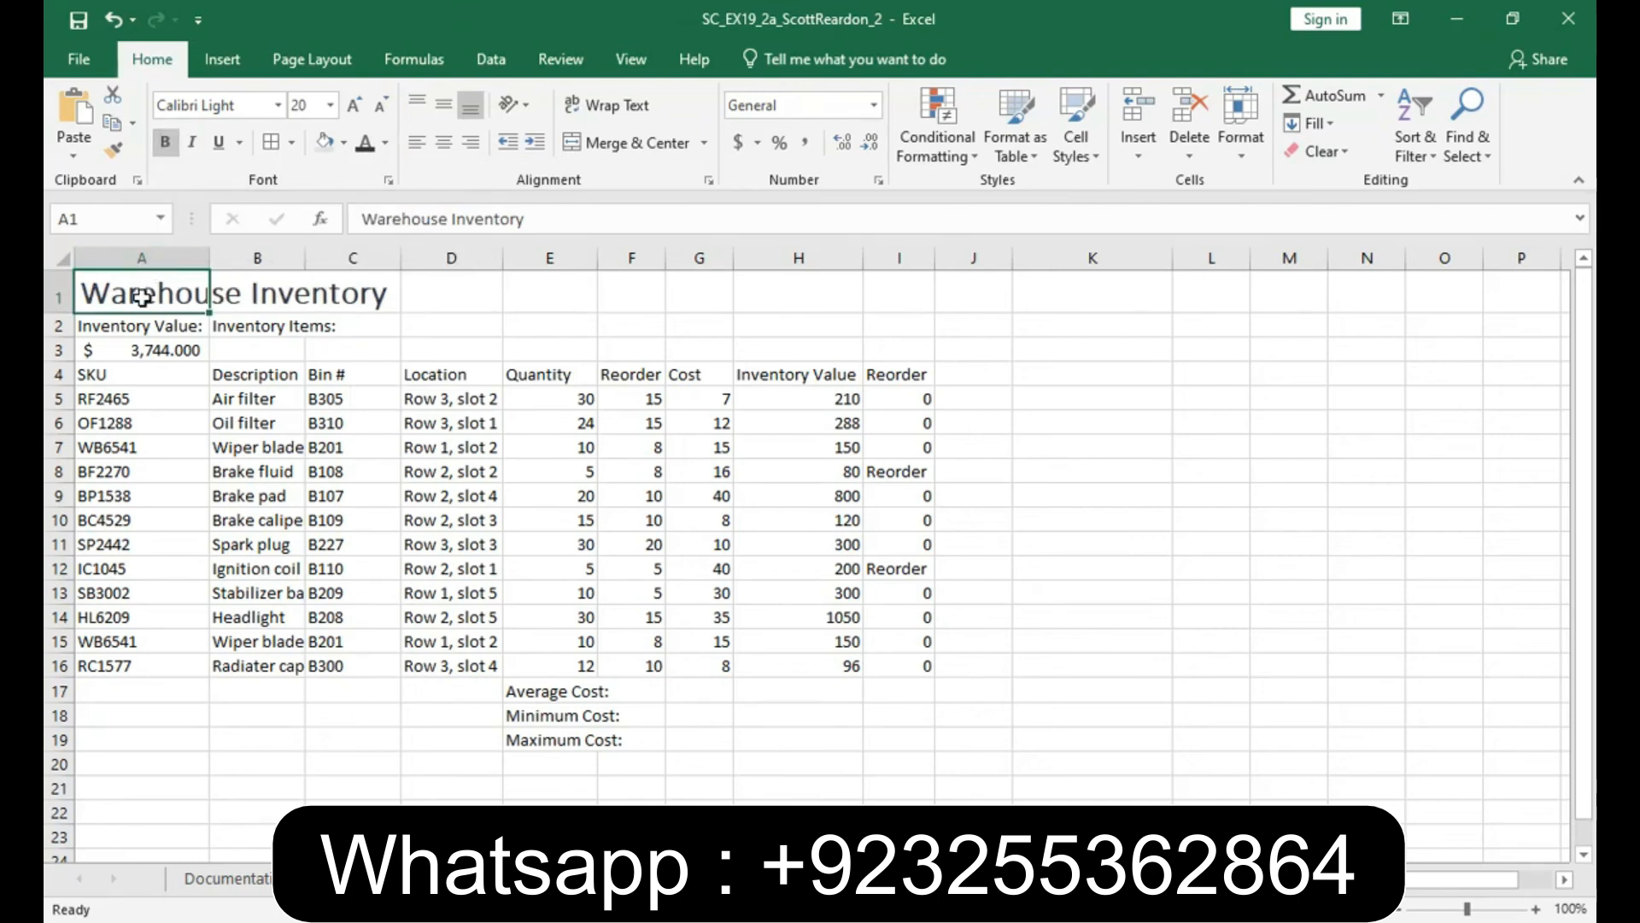
- Merge and center the title across A1:I1 and autofit the width of column B to its contents
{"action": "left_click_drag", "start_coordinate": [280, 293], "coordinate": [869, 287]}
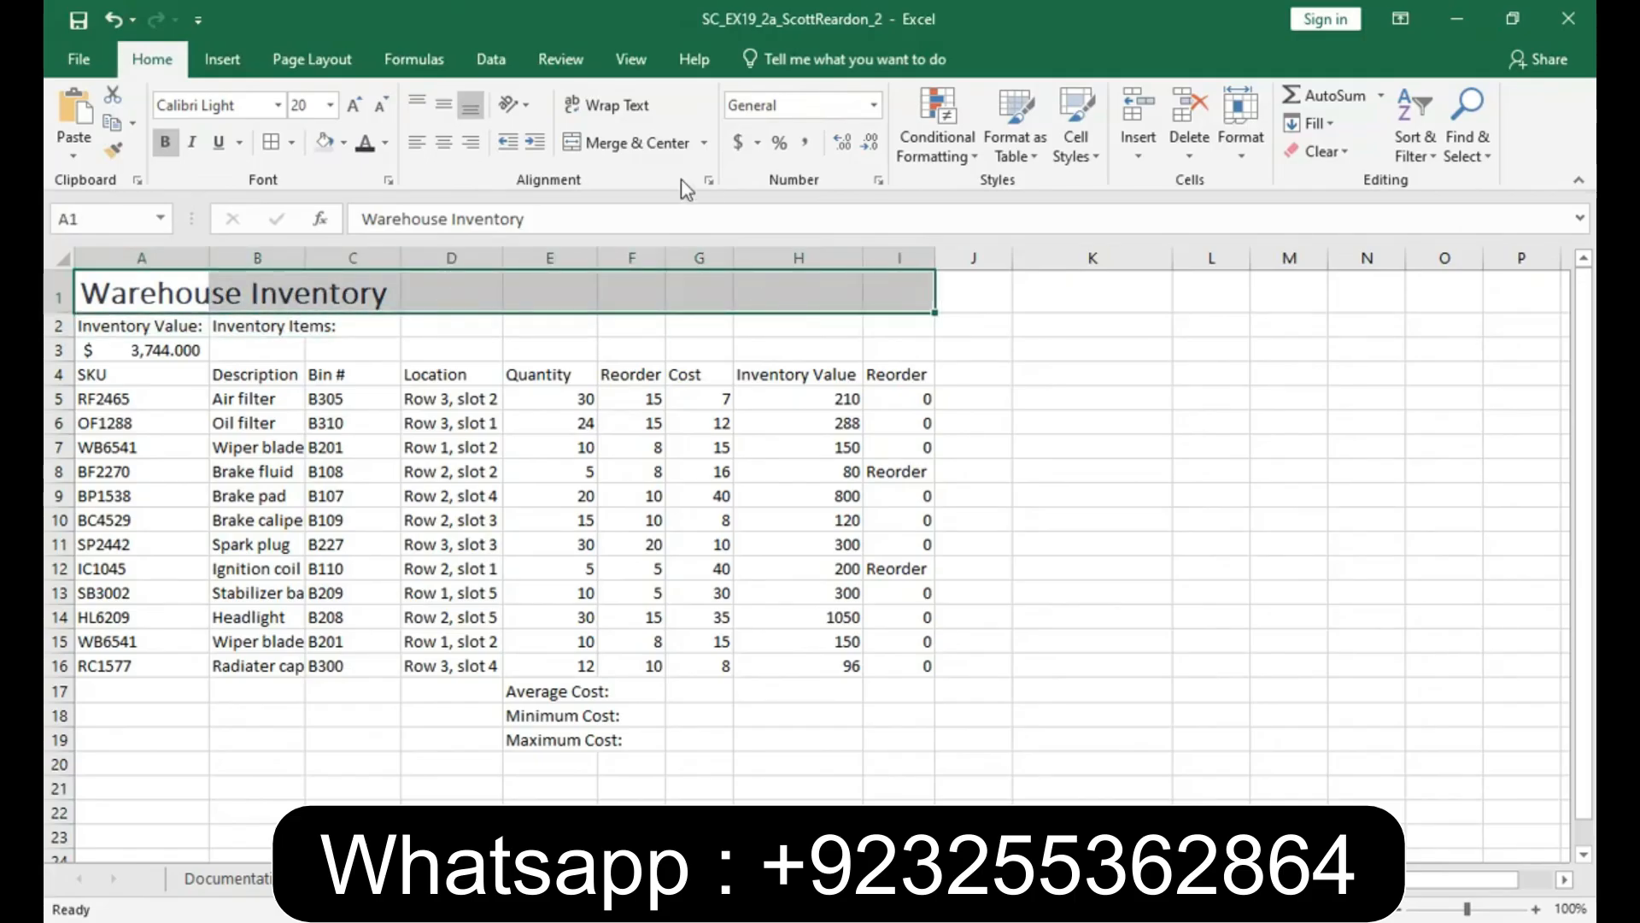
{"action": "left_click", "coordinate": [636, 147]}
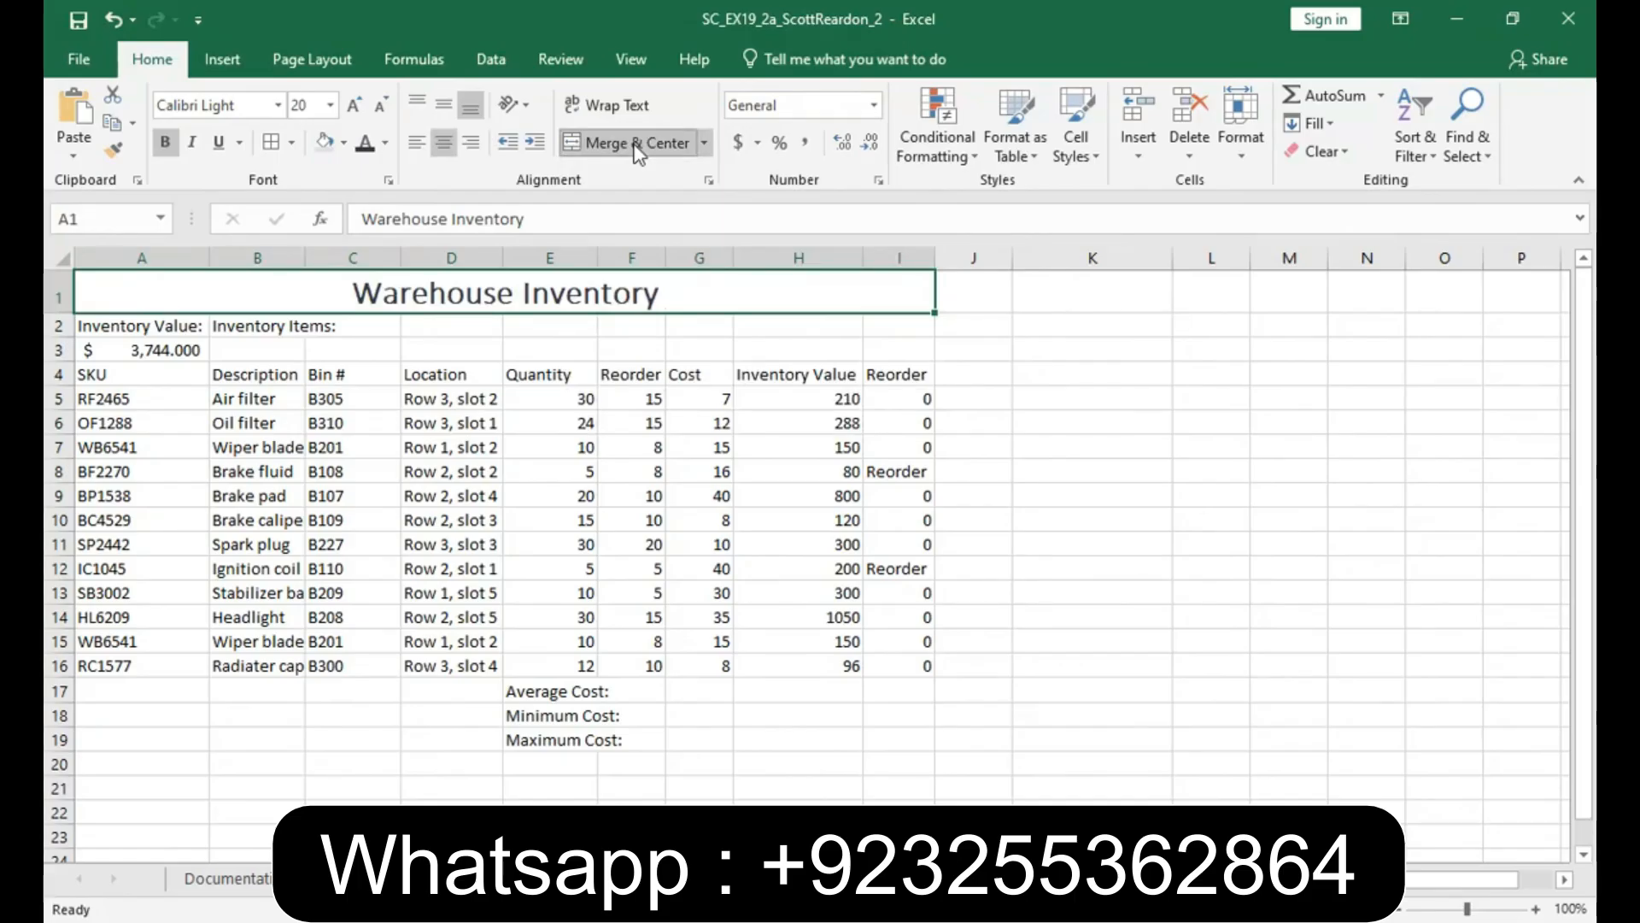
{"action": "double_click", "coordinate": [307, 258]}
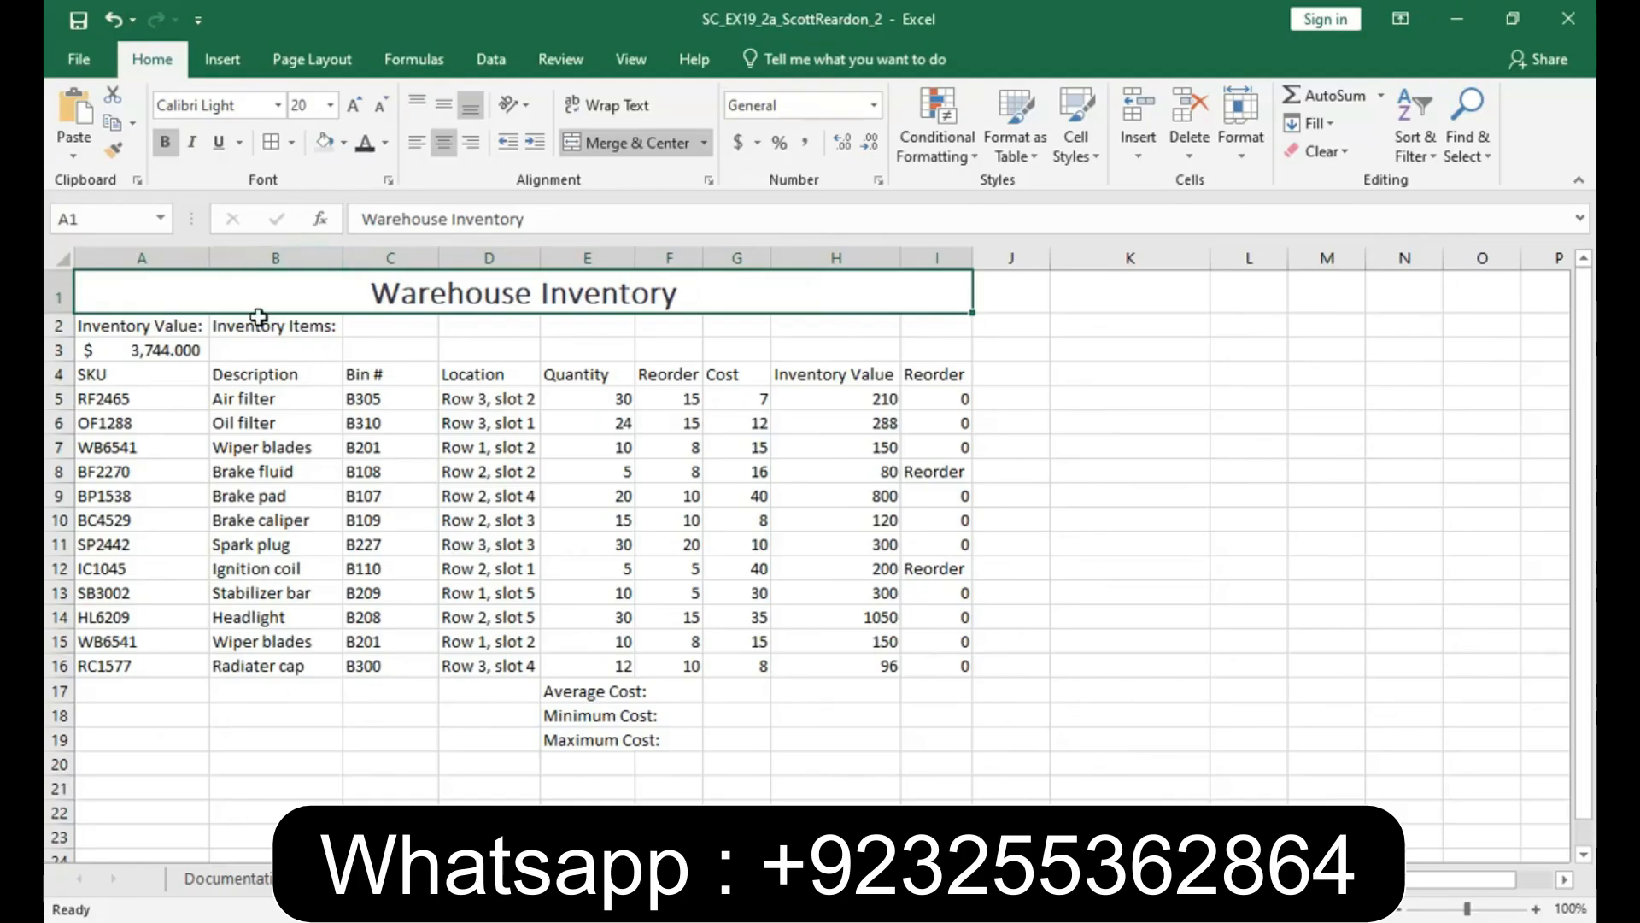
- Highlight duplicate SKU values in A5:A16 with a conditional formatting rule using Light Red Fill with Dark Red Text
{"action": "left_click", "coordinate": [119, 408]}
{"action": "left_click_drag", "start_coordinate": [119, 409], "coordinate": [105, 664]}
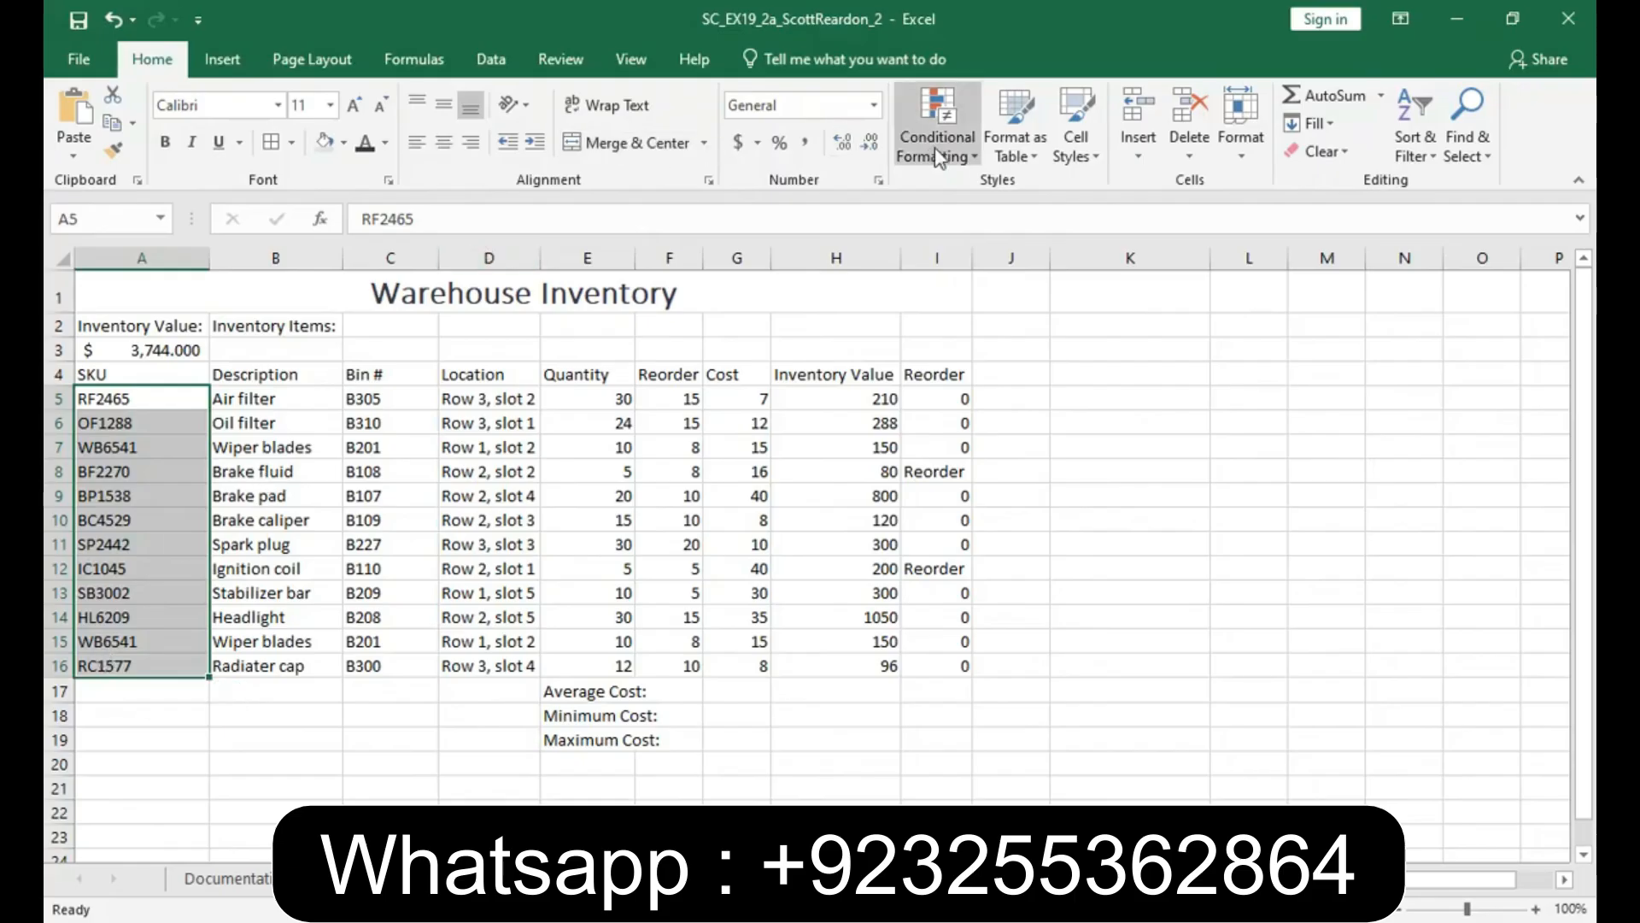
{"action": "left_click", "coordinate": [958, 158]}
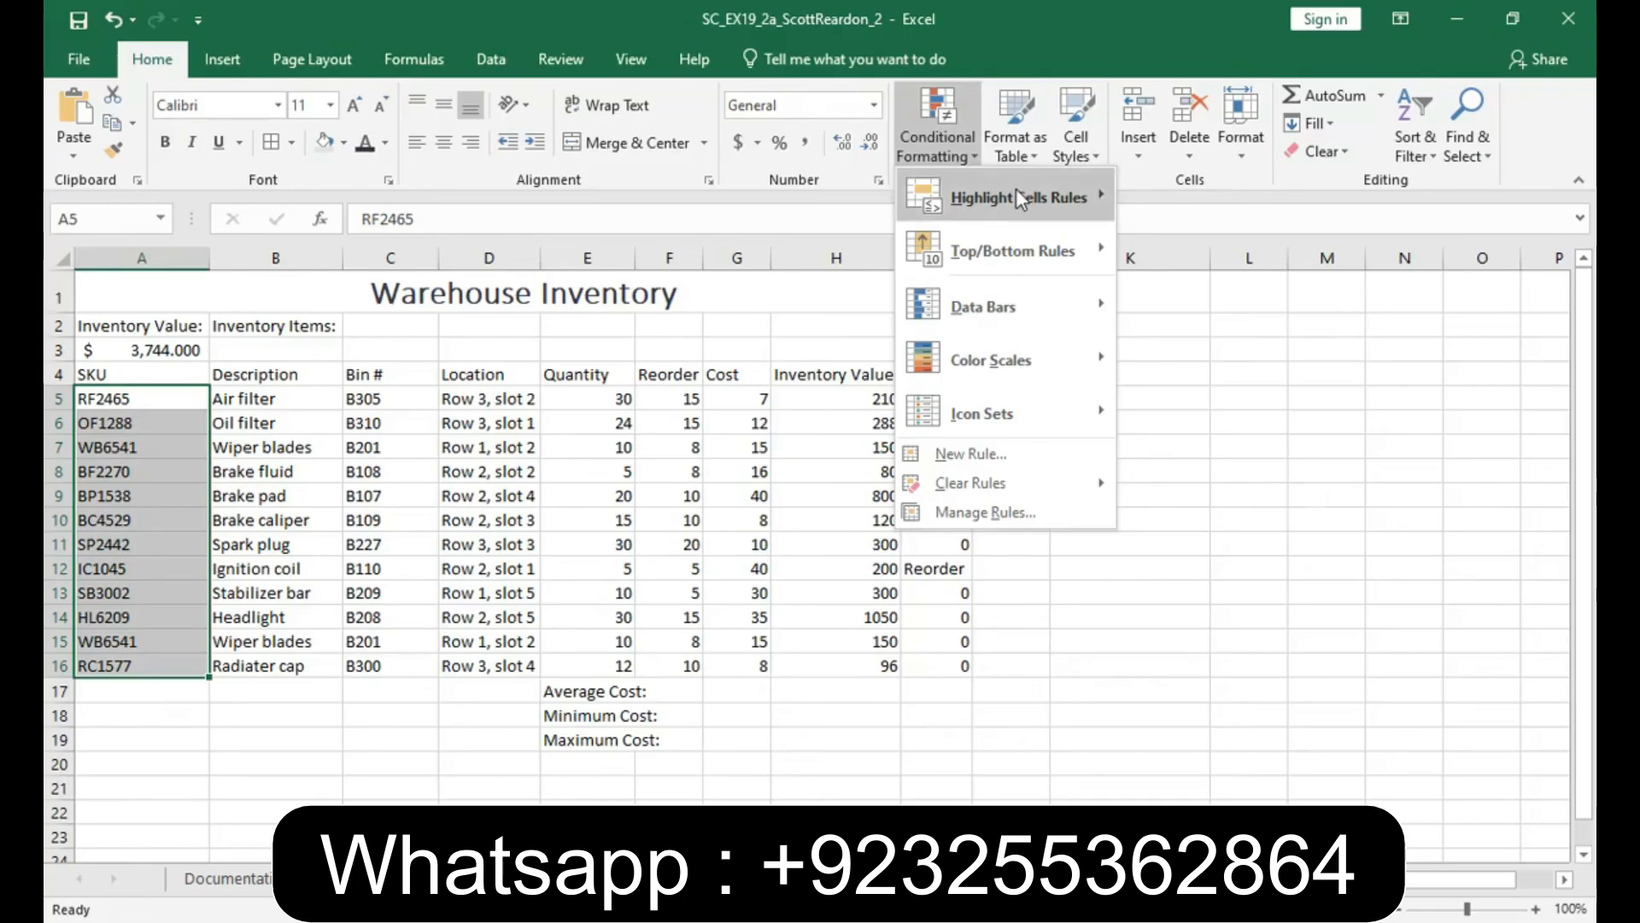
{"action": "mouse_move", "coordinate": [1017, 192]}
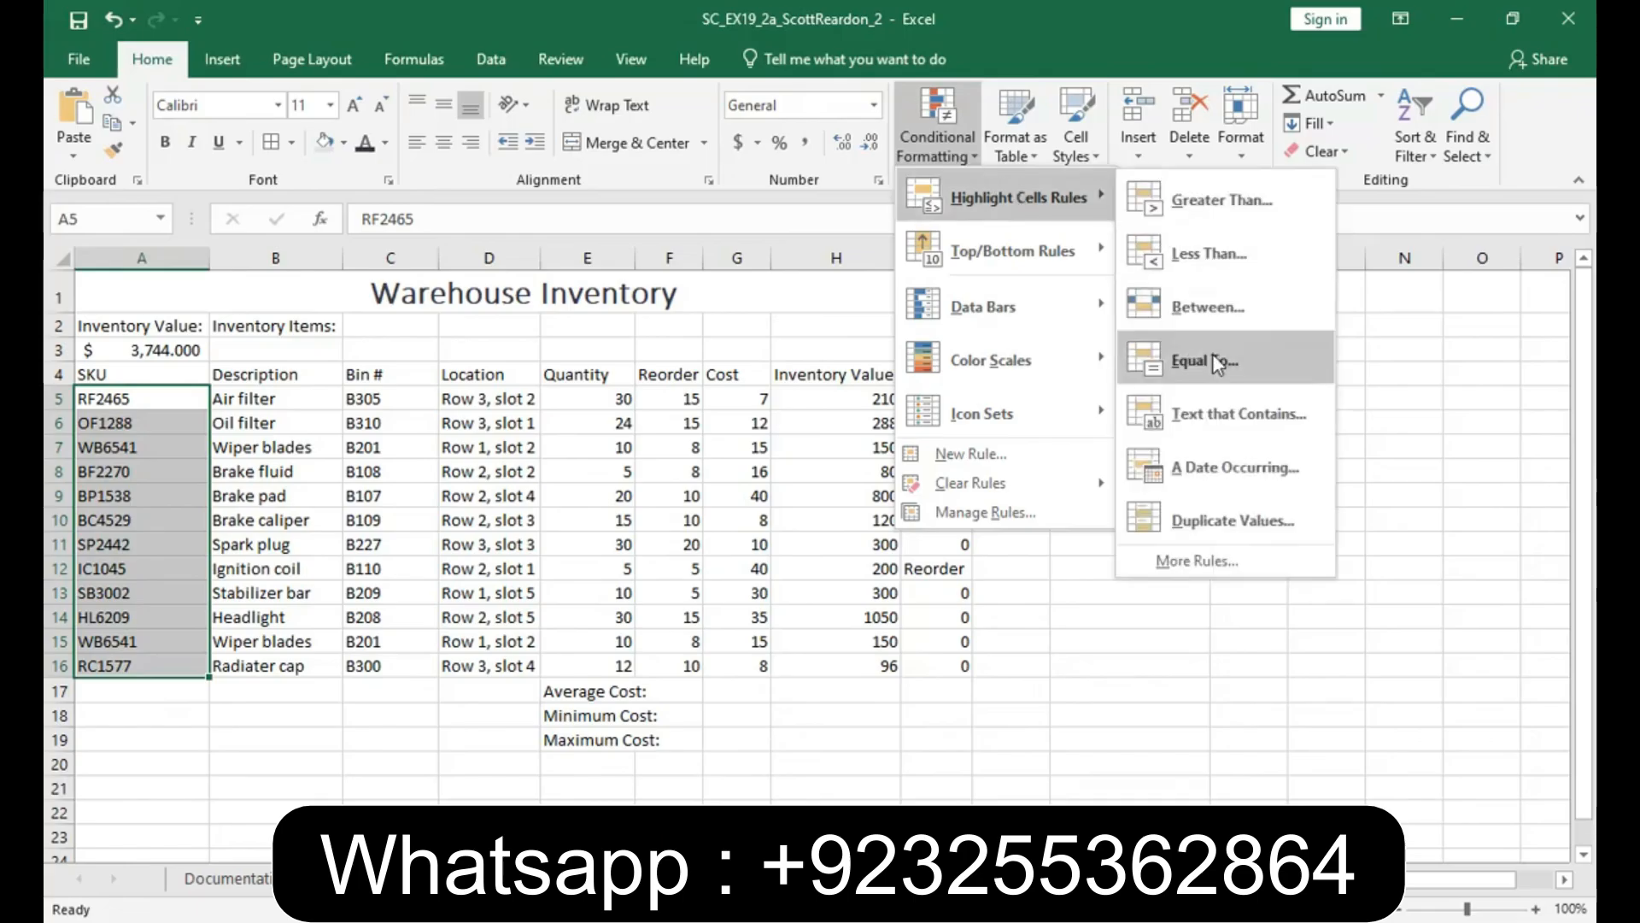
{"action": "left_click", "coordinate": [1194, 512]}
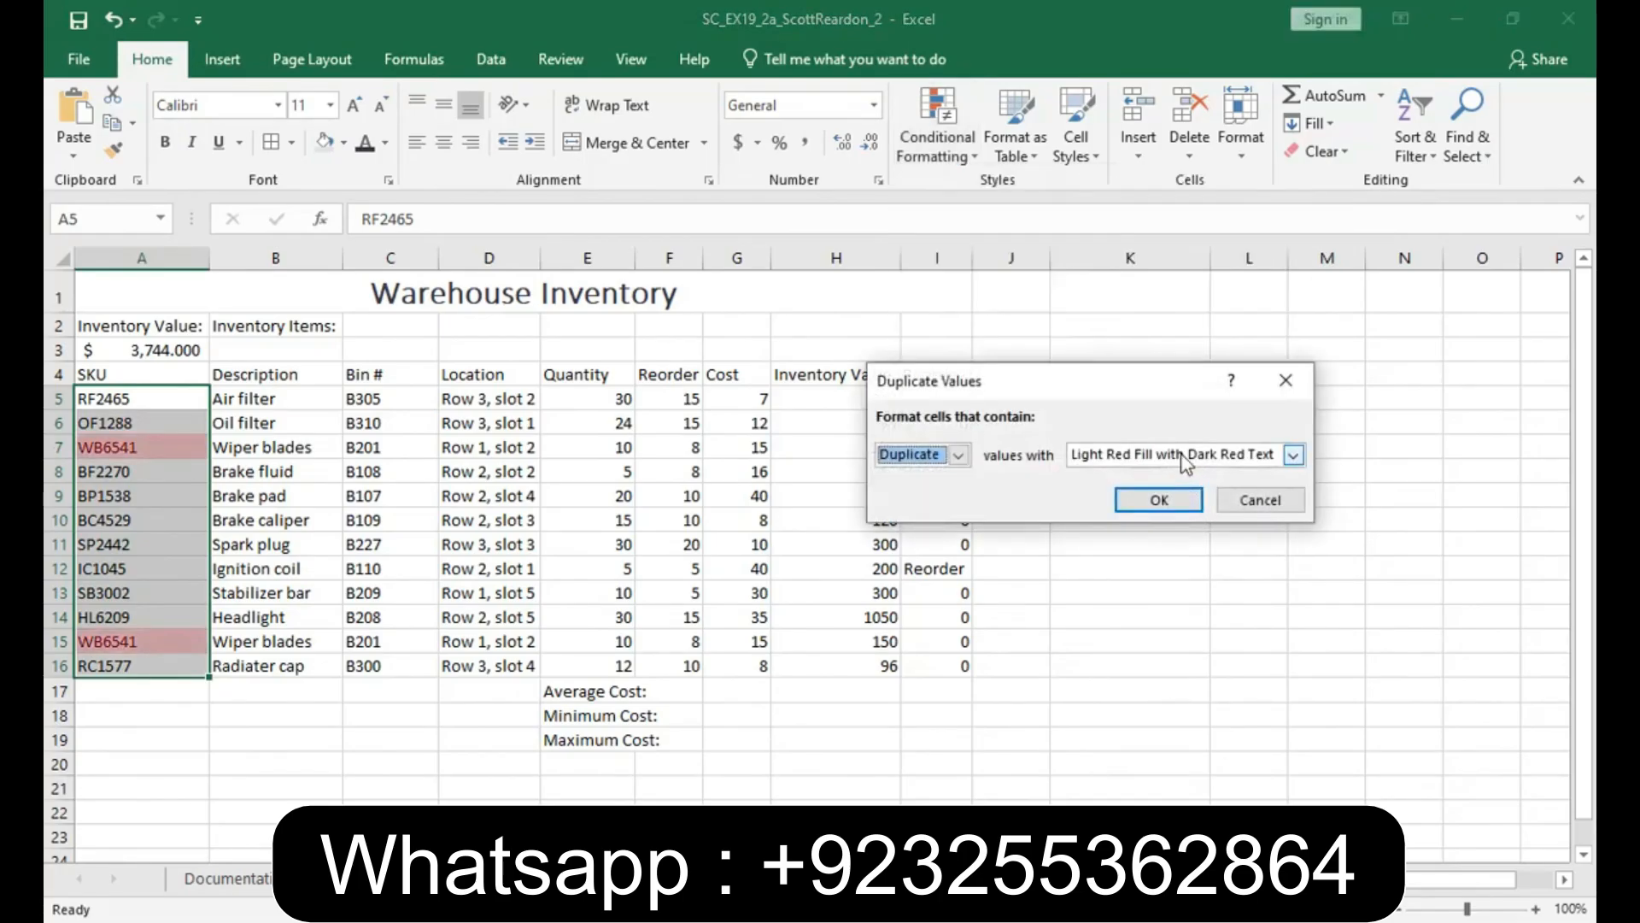
{"action": "left_click", "coordinate": [1159, 501]}
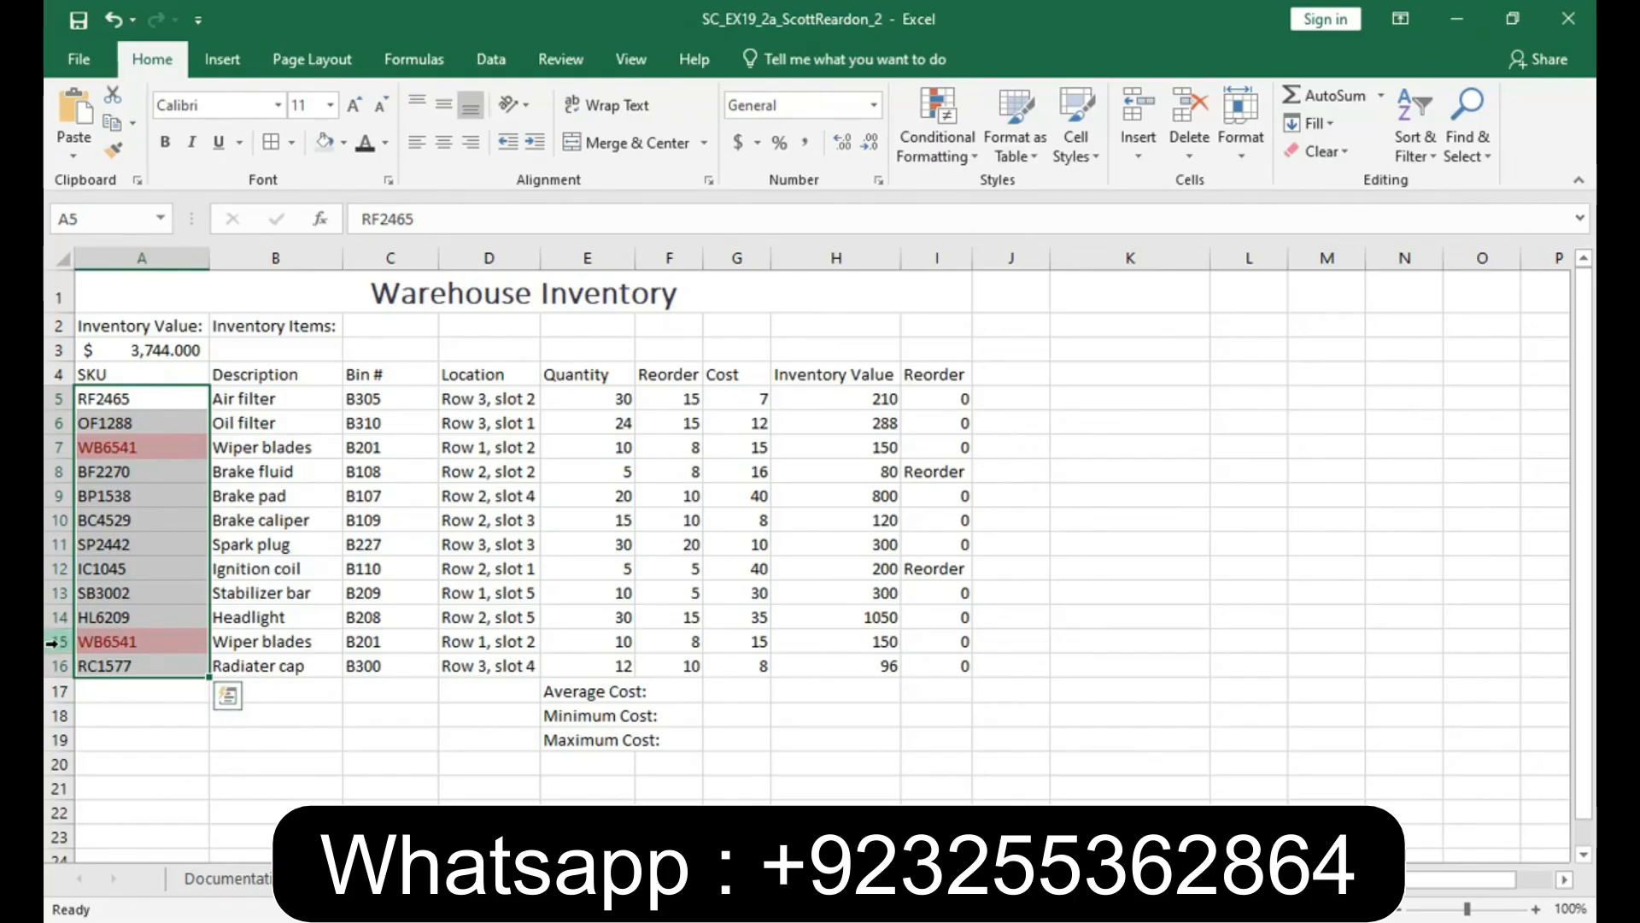
- Delete row 15, which holds the duplicate WB6541 wiper blades record
{"action": "left_click", "coordinate": [55, 641]}
{"action": "right_click", "coordinate": [56, 644]}
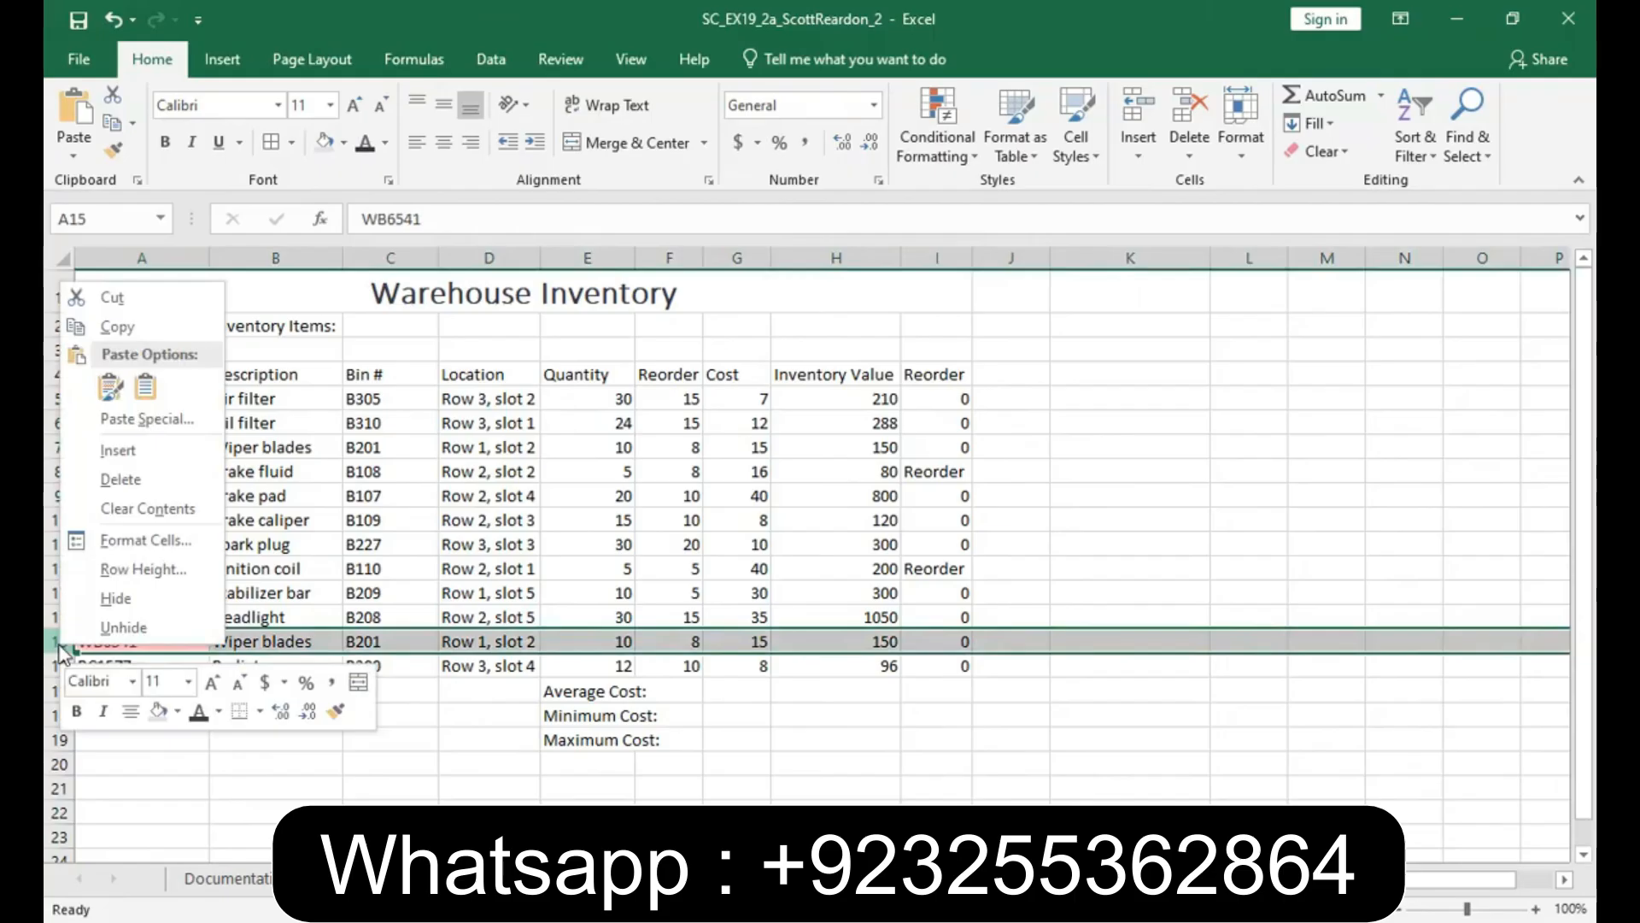
{"action": "left_click", "coordinate": [109, 481]}
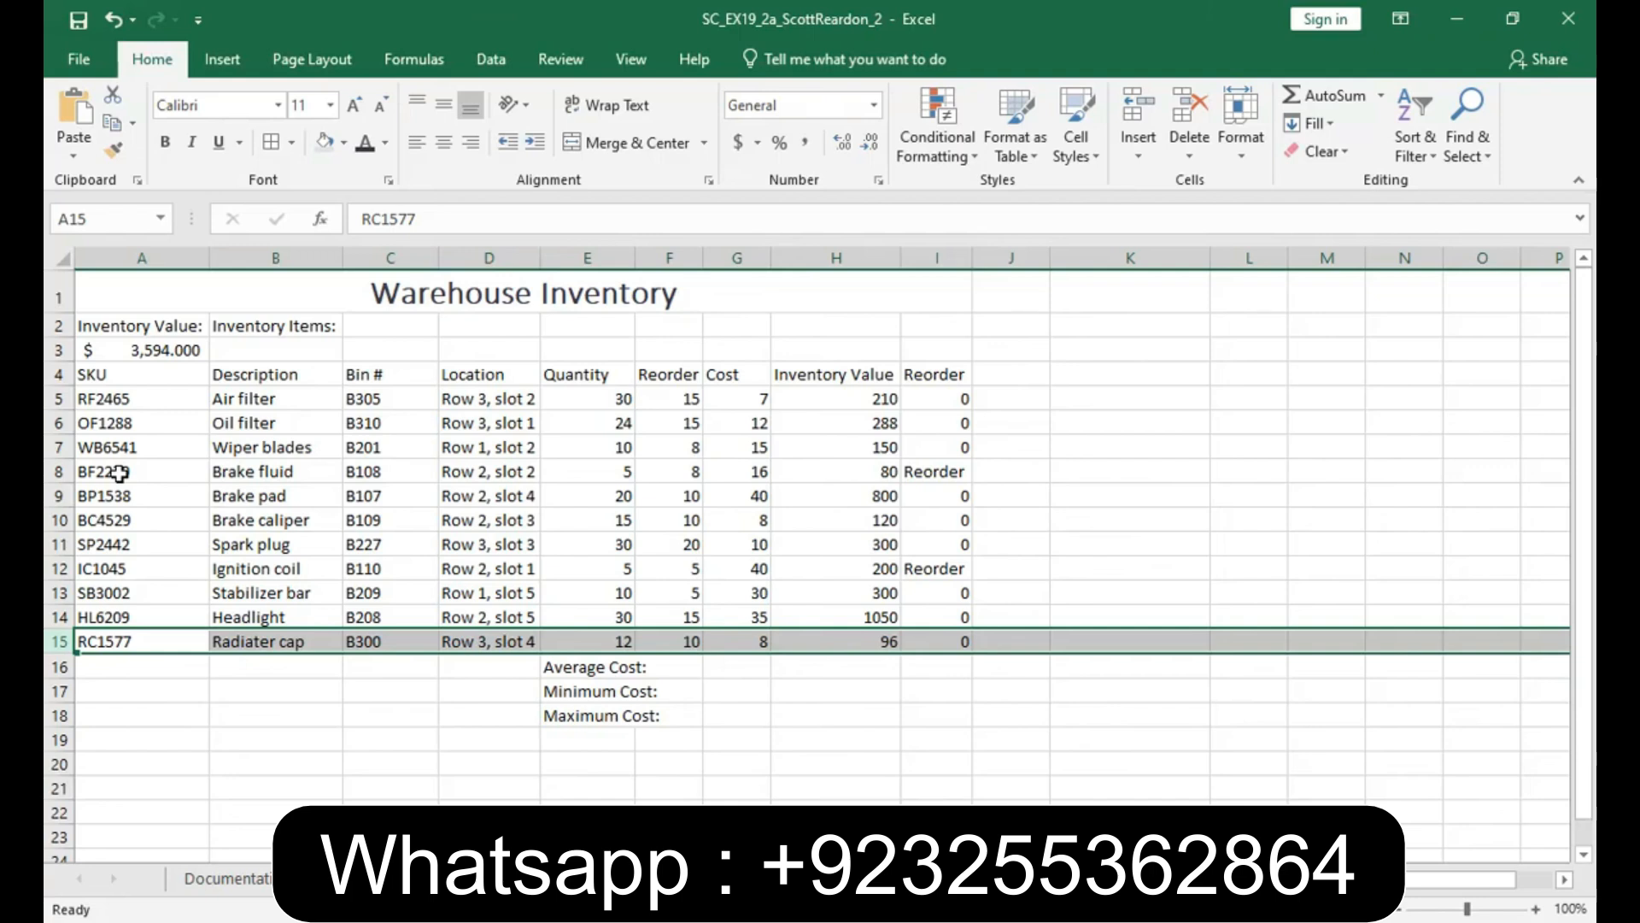
- Count the inventory items in cell B3 with the COUNTA function over the description range B5:B15
{"action": "left_click", "coordinate": [237, 347]}
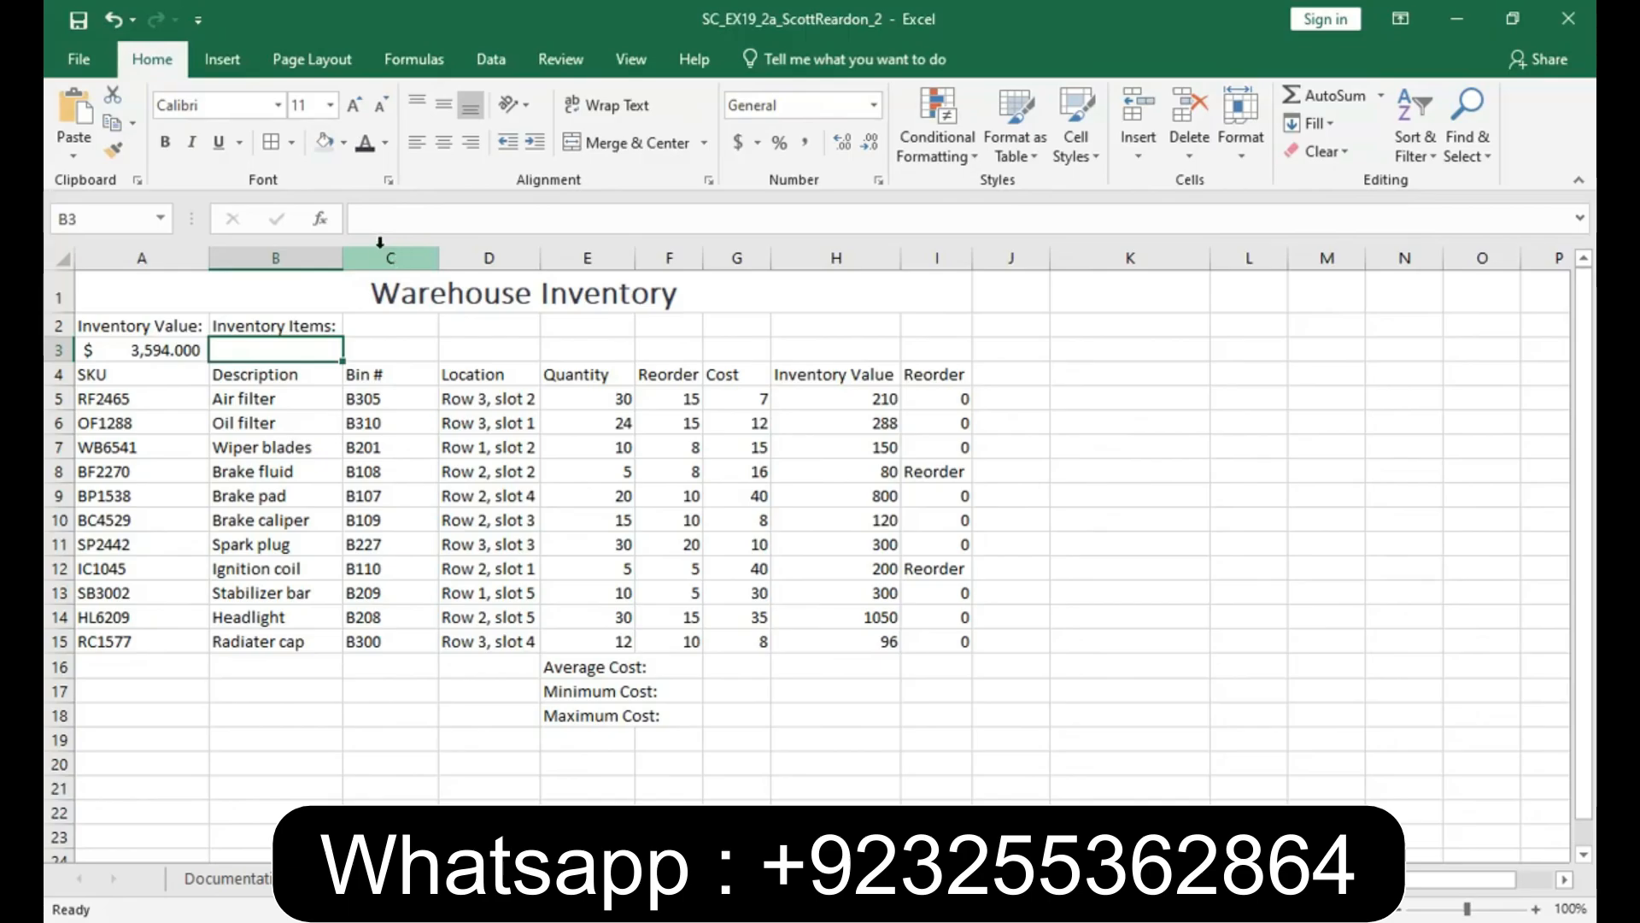
{"action": "left_click", "coordinate": [322, 225]}
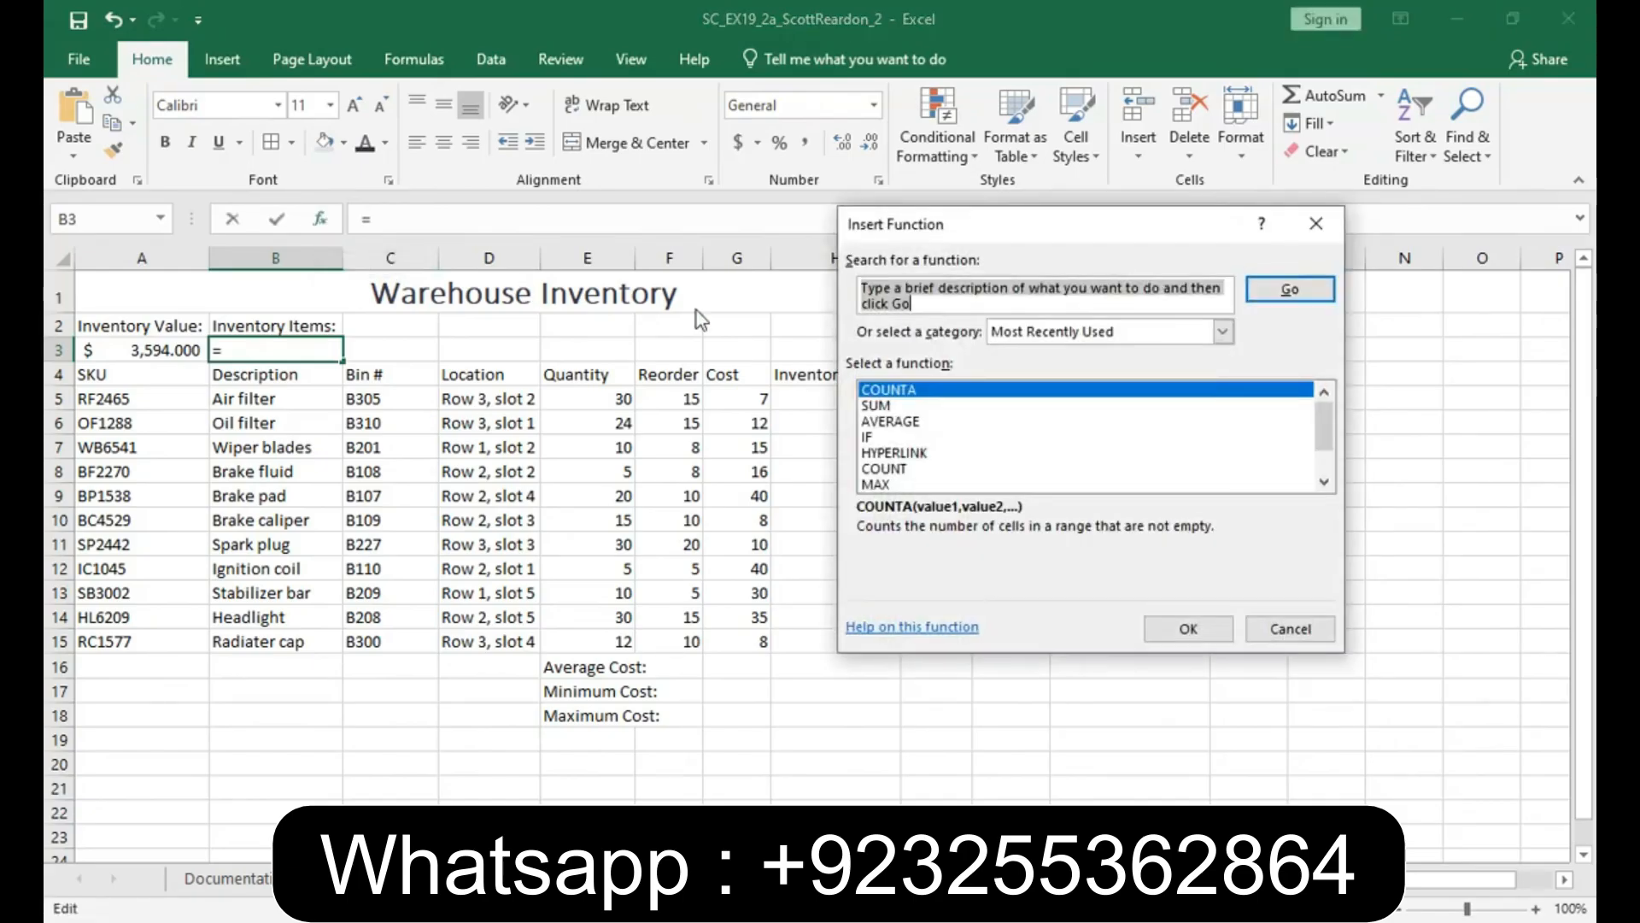
{"action": "type", "text": "counta"}
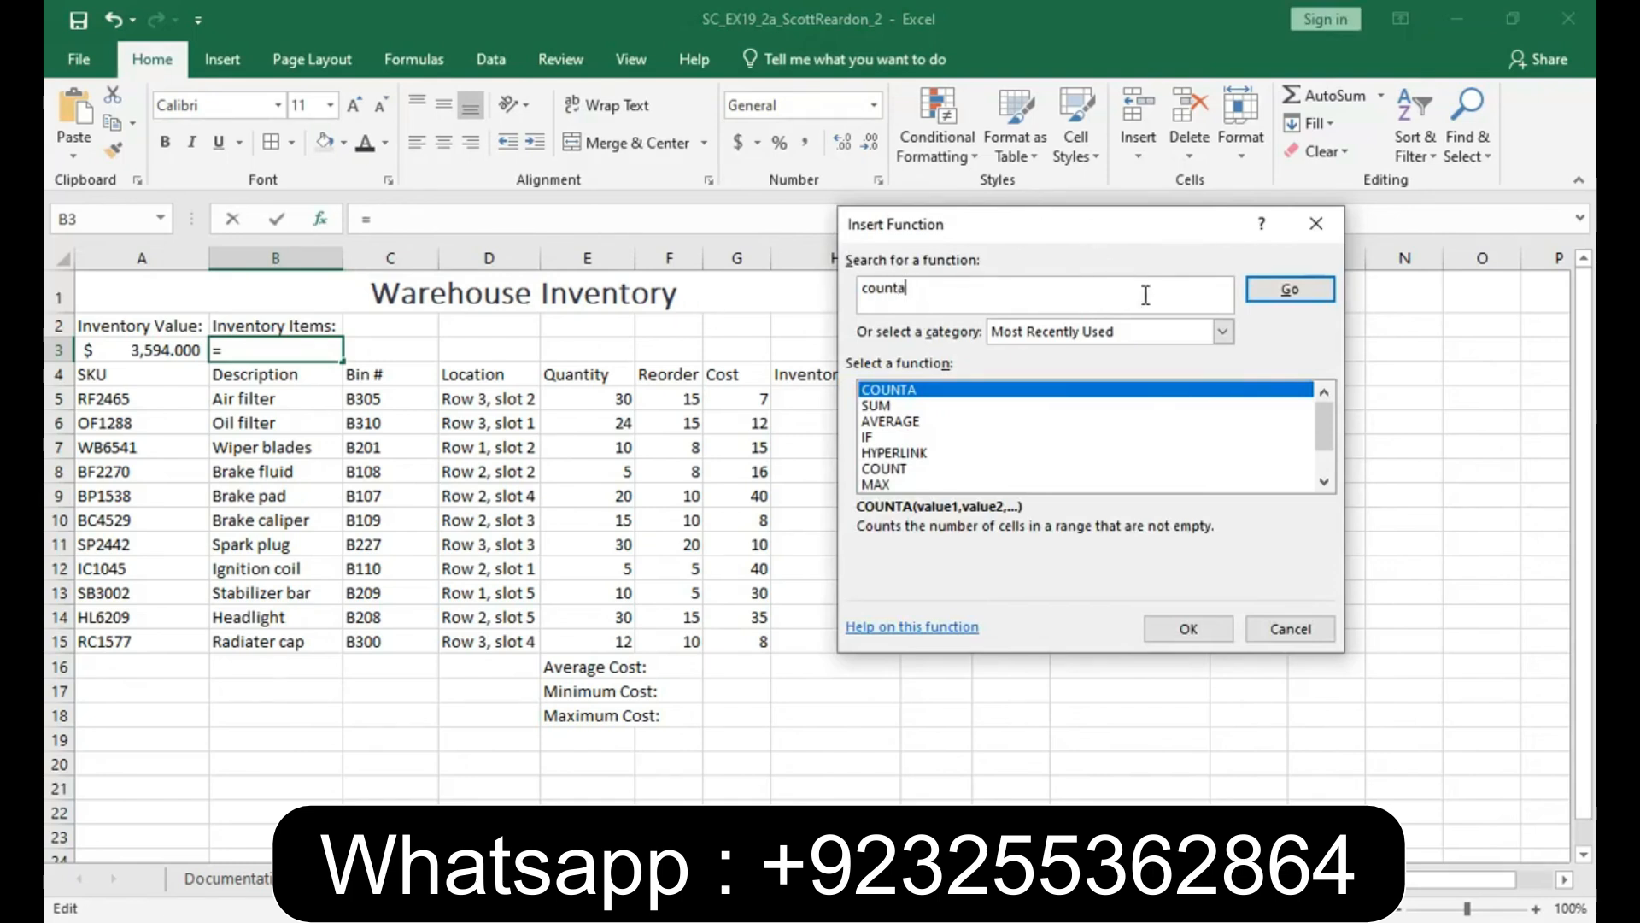
{"action": "left_click", "coordinate": [1290, 290]}
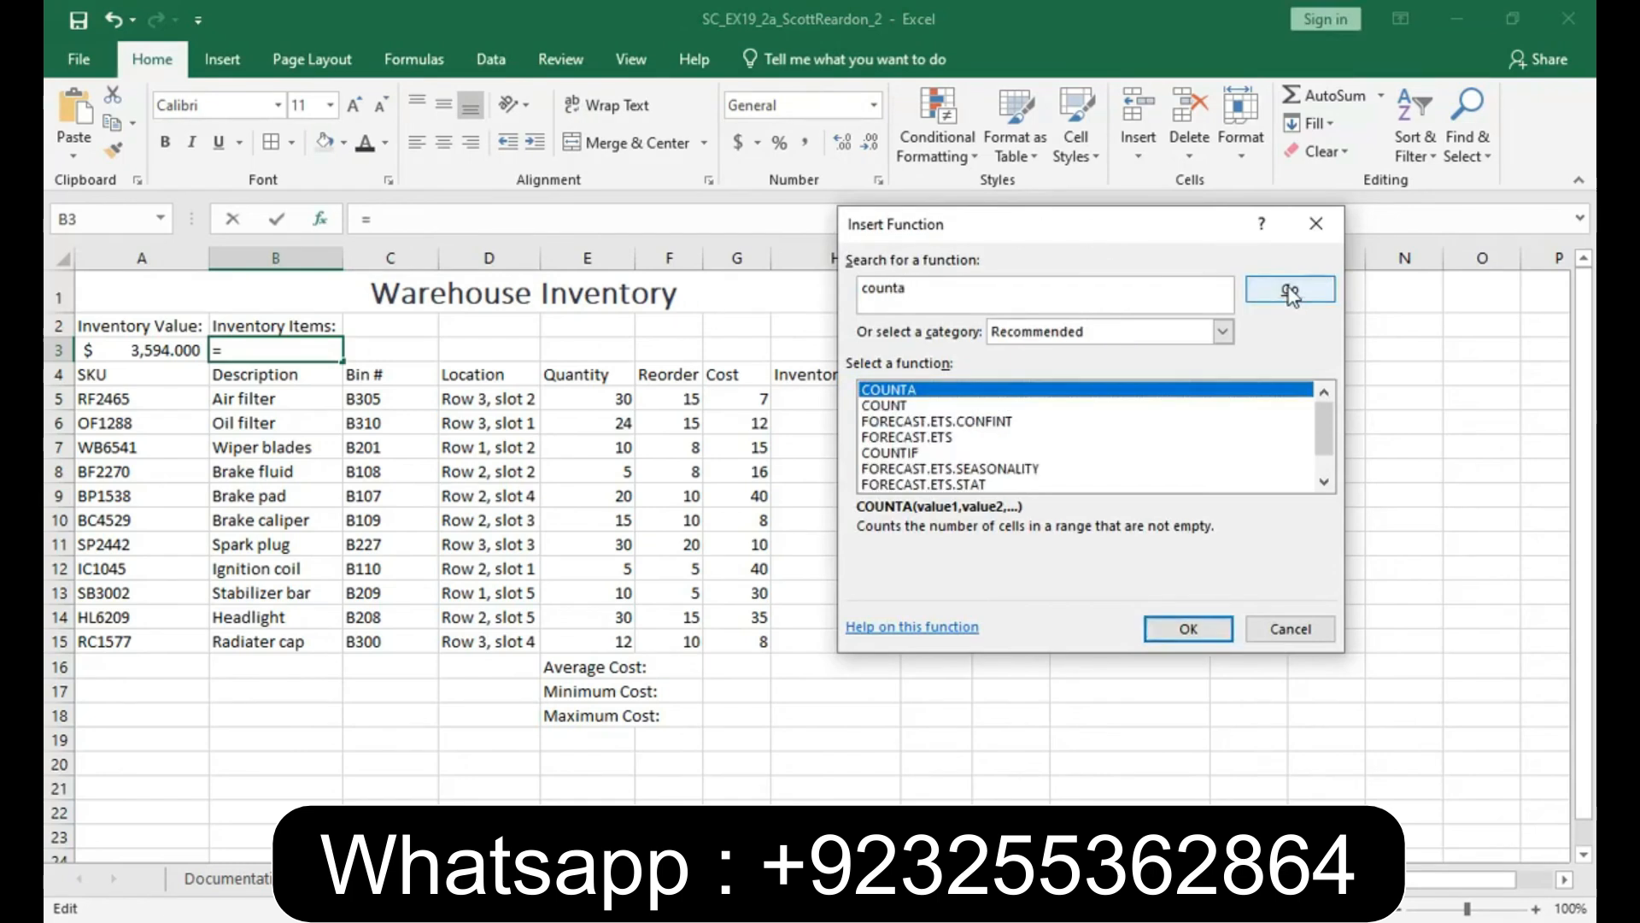
{"action": "double_click", "coordinate": [926, 392]}
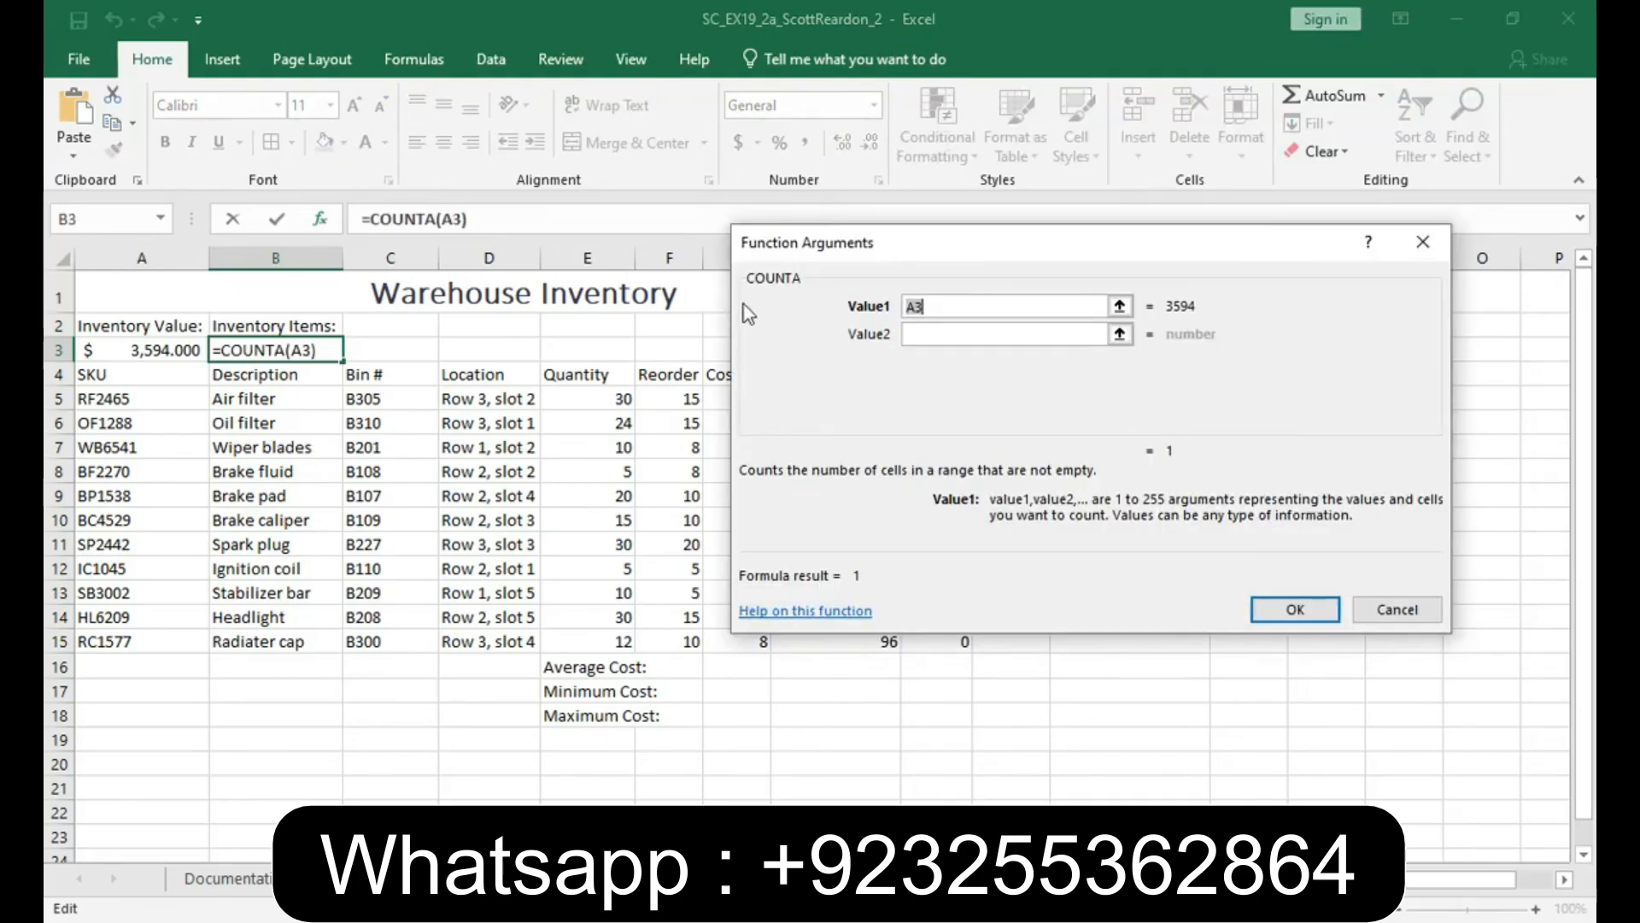
{"action": "left_click_drag", "start_coordinate": [242, 402], "coordinate": [235, 634]}
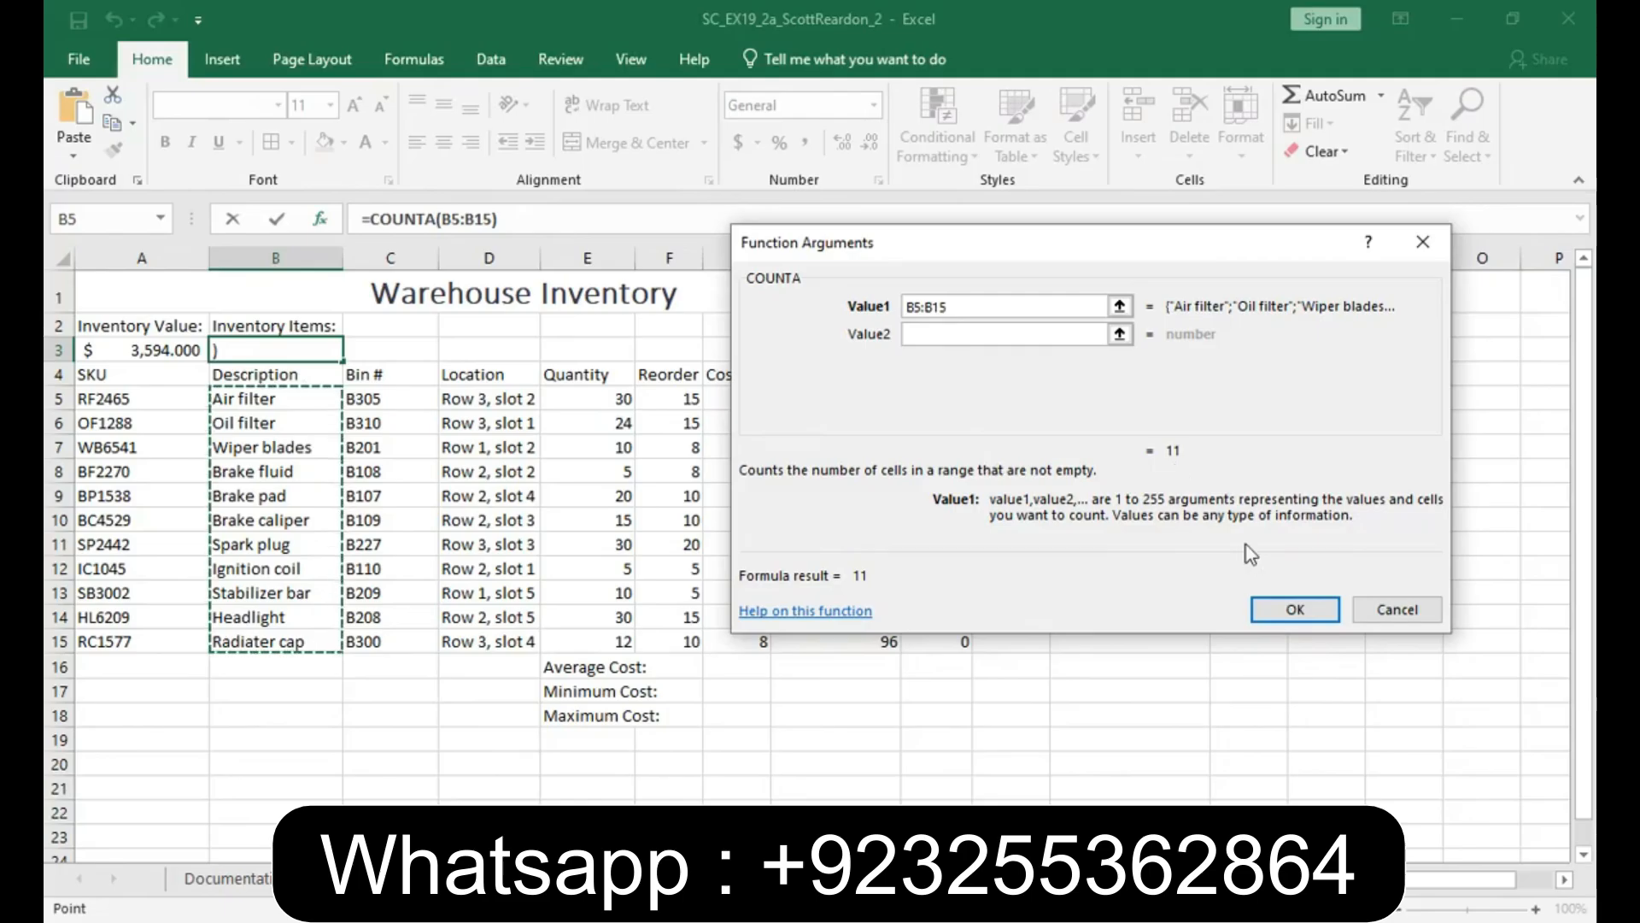
{"action": "left_click", "coordinate": [1289, 608]}
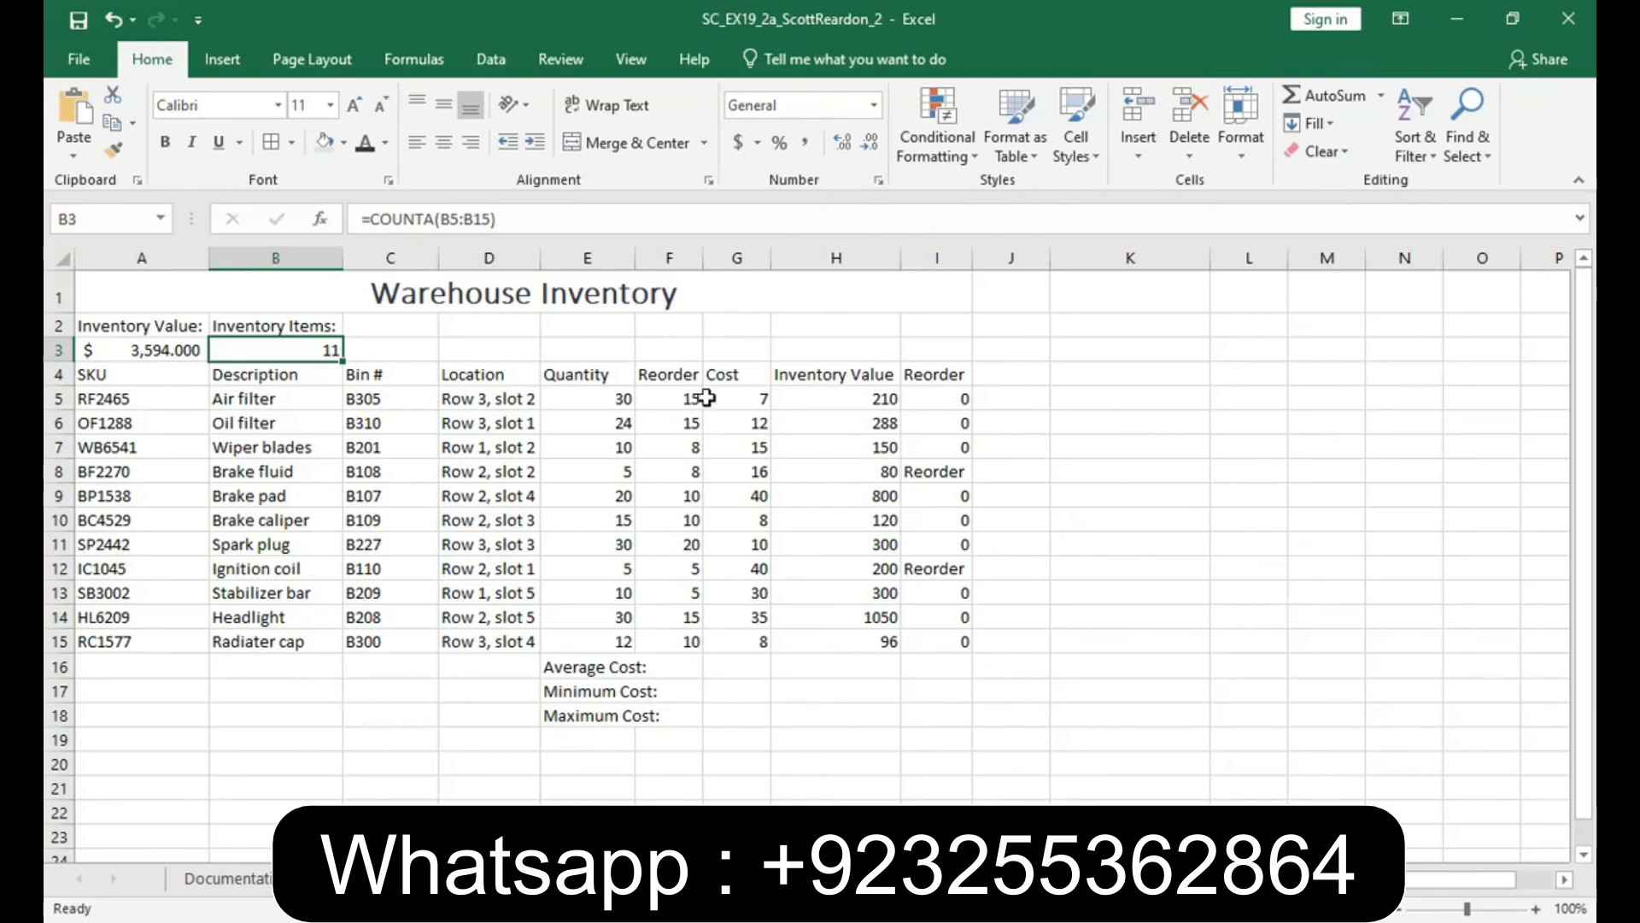
- Widen column F slightly and wrap the text of the Reorder Quantity heading in cell F4
{"action": "left_click", "coordinate": [674, 375]}
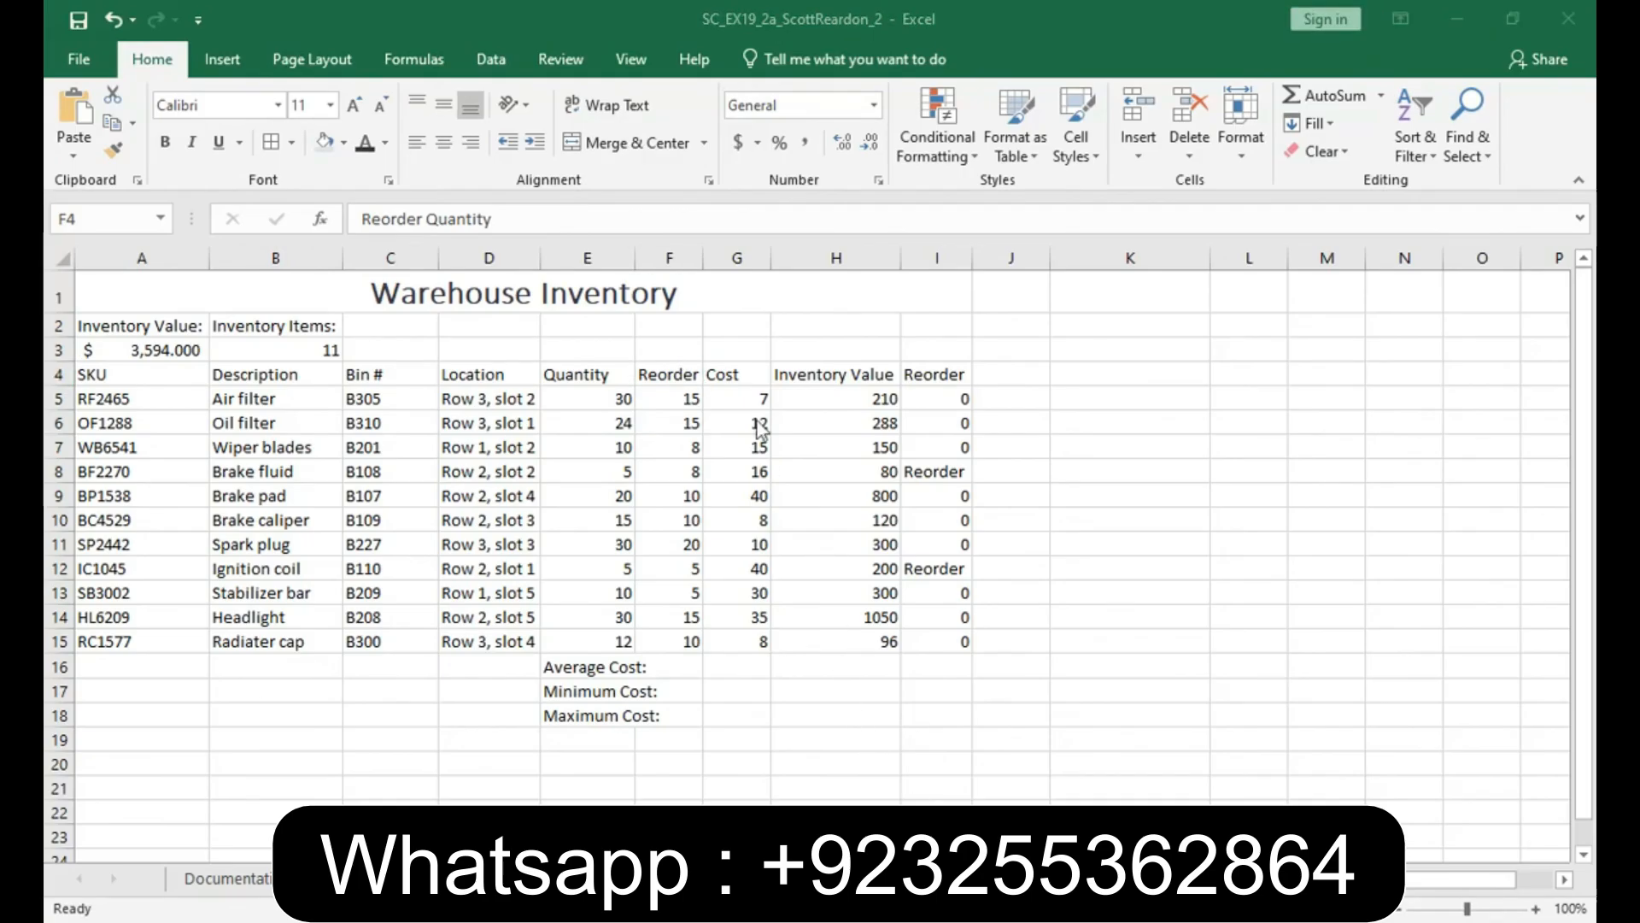
{"action": "left_click", "coordinate": [666, 374]}
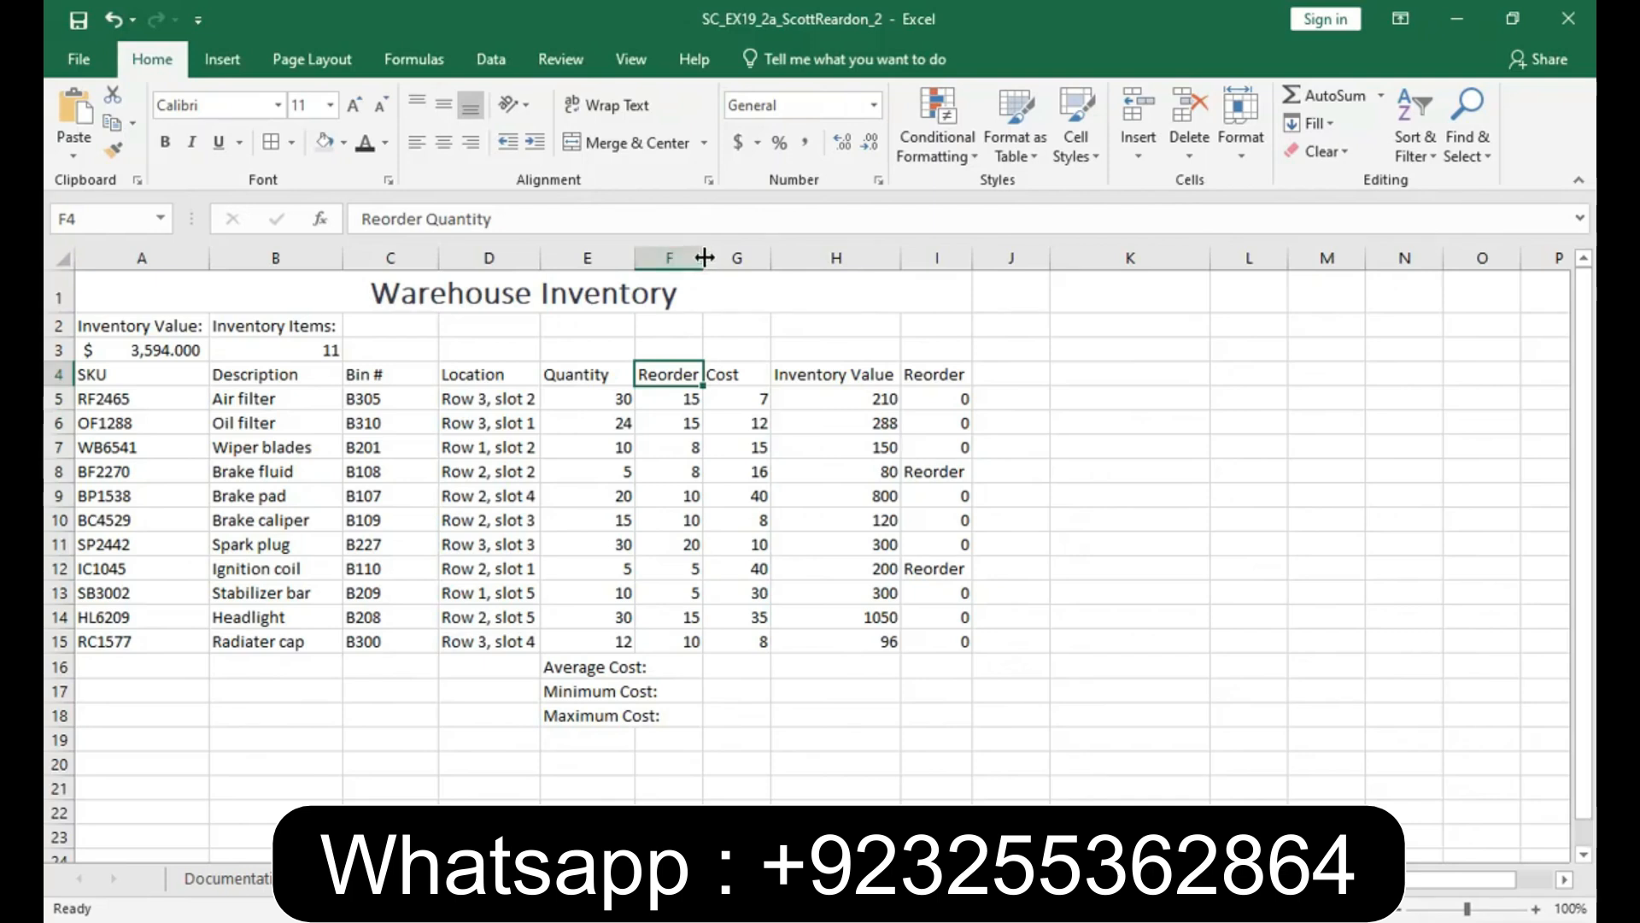
{"action": "left_click_drag", "start_coordinate": [703, 257], "coordinate": [717, 260]}
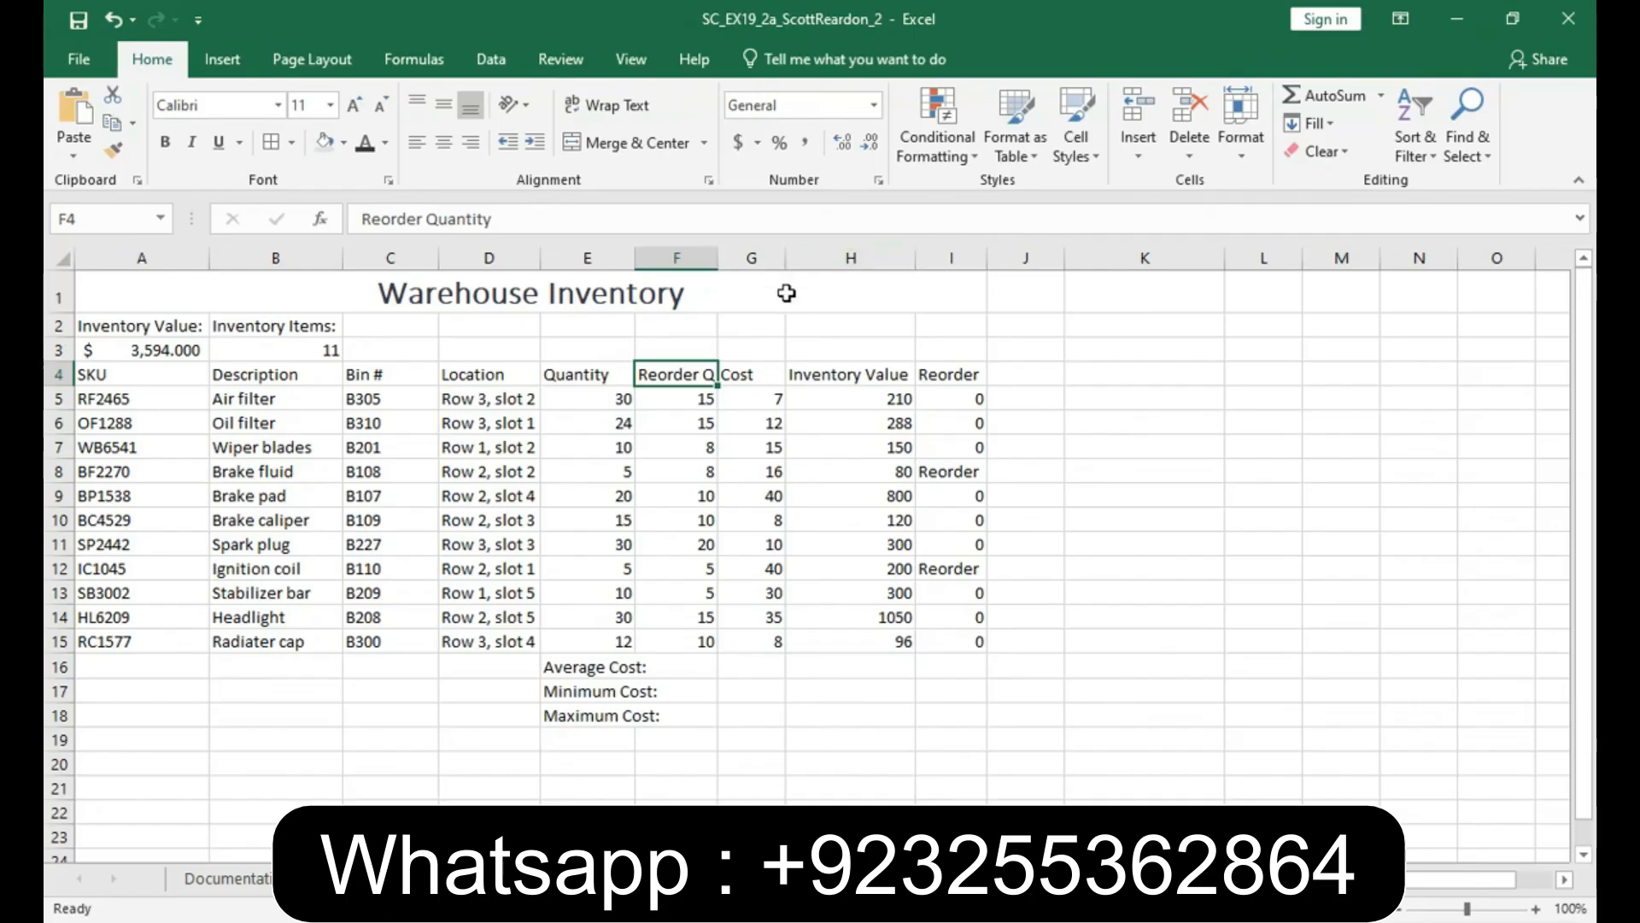
{"action": "right_click", "coordinate": [673, 374]}
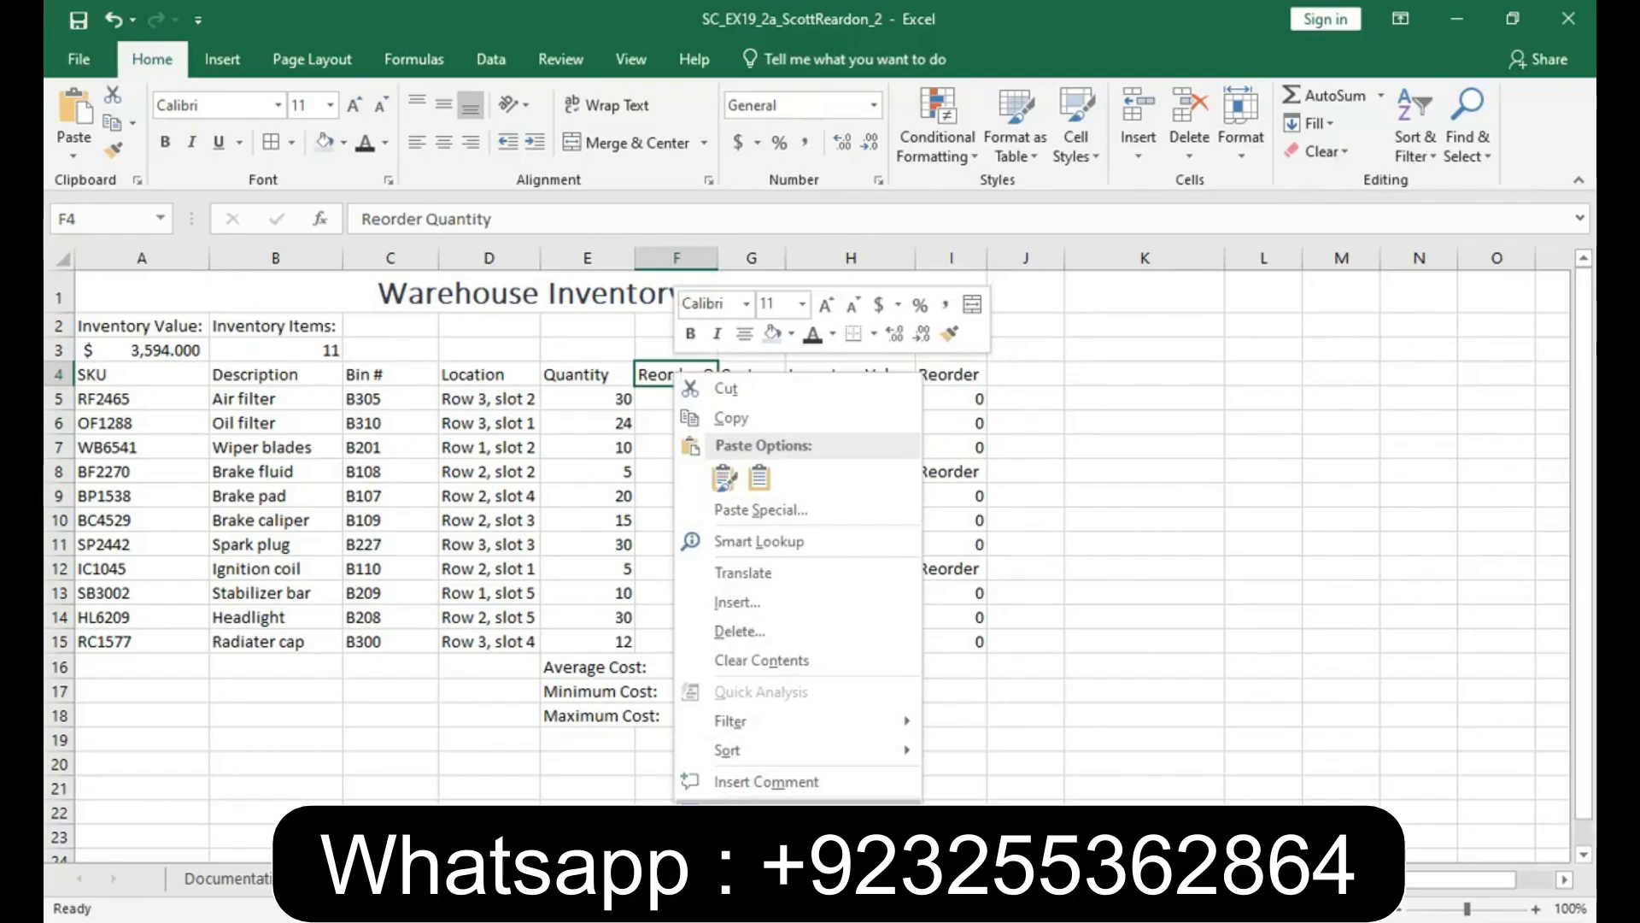
{"action": "left_click", "coordinate": [760, 812]}
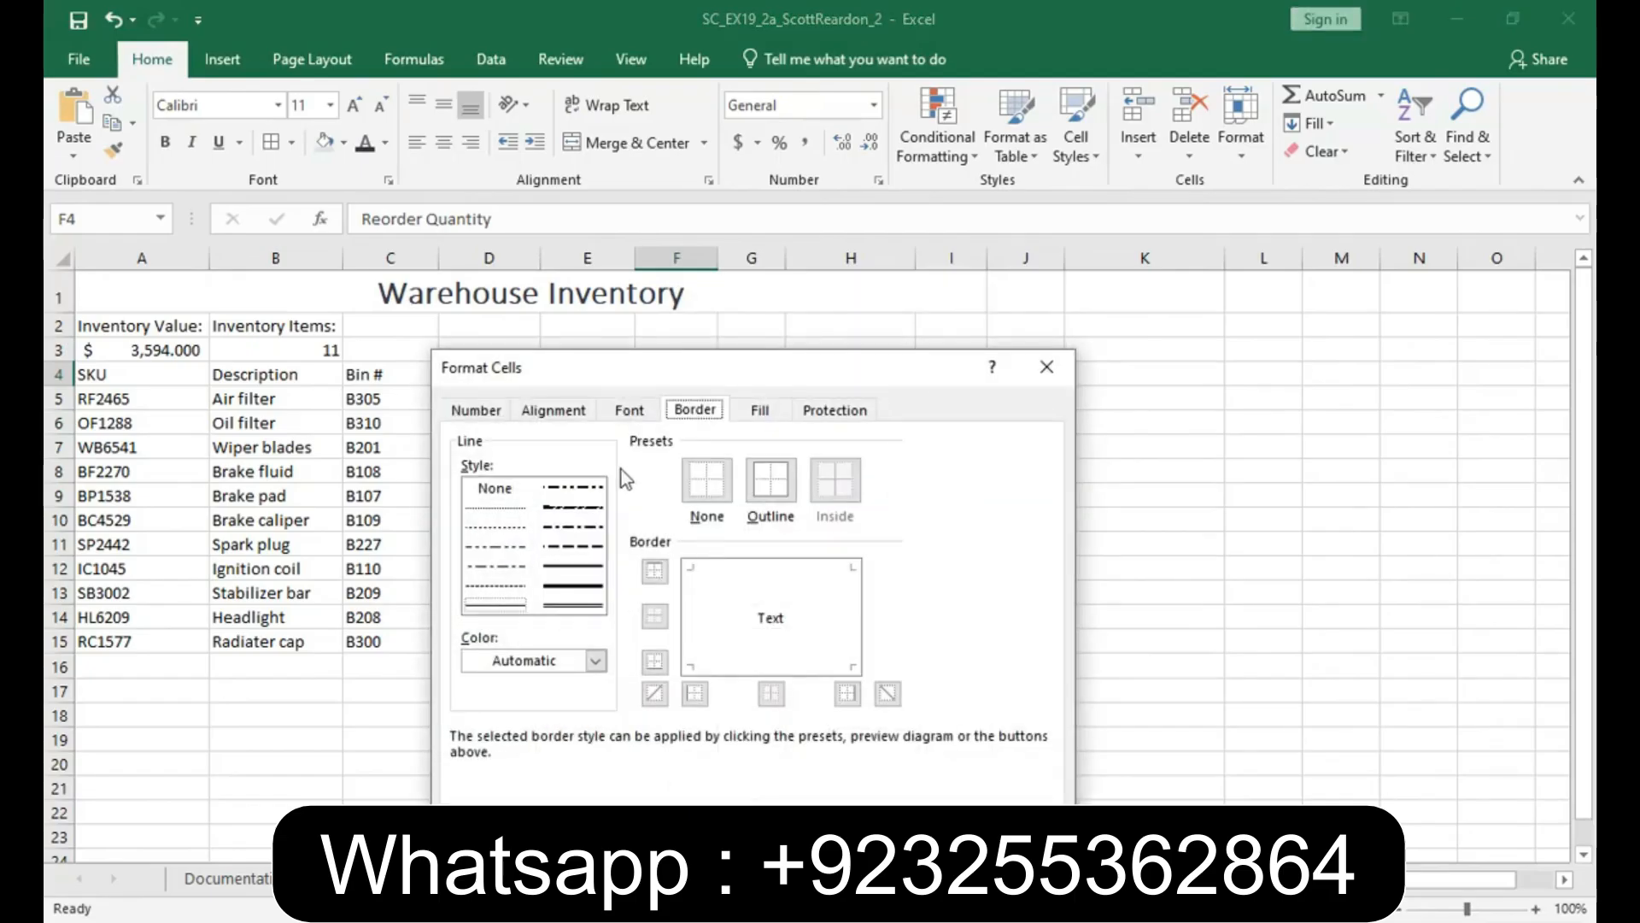
{"action": "left_click", "coordinate": [571, 411]}
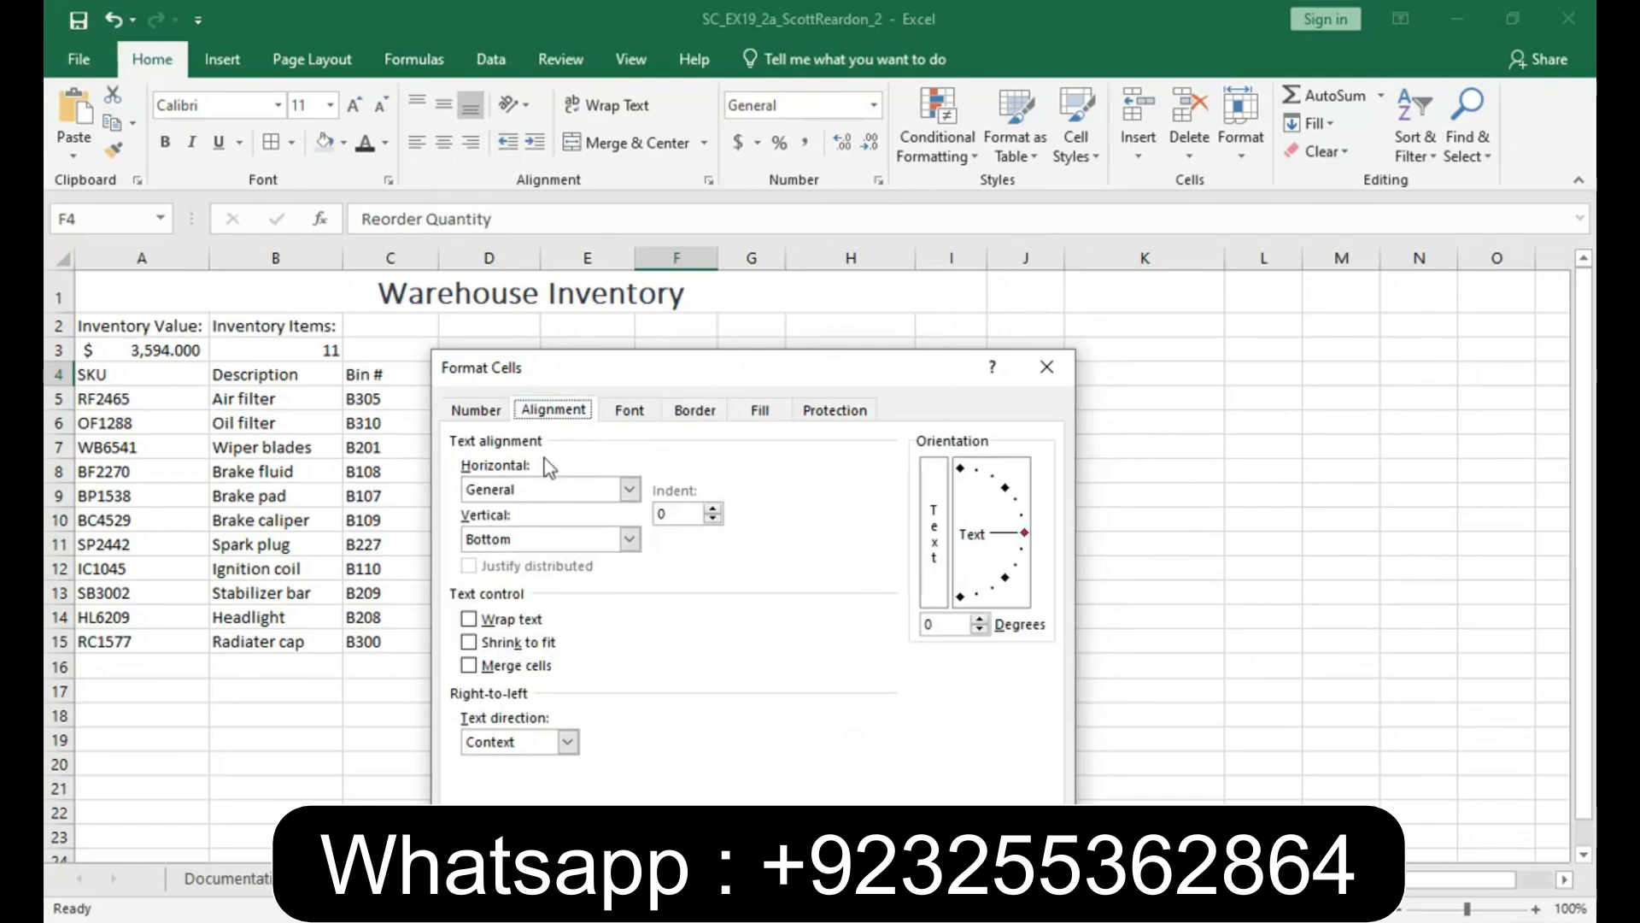
{"action": "left_click", "coordinate": [469, 620]}
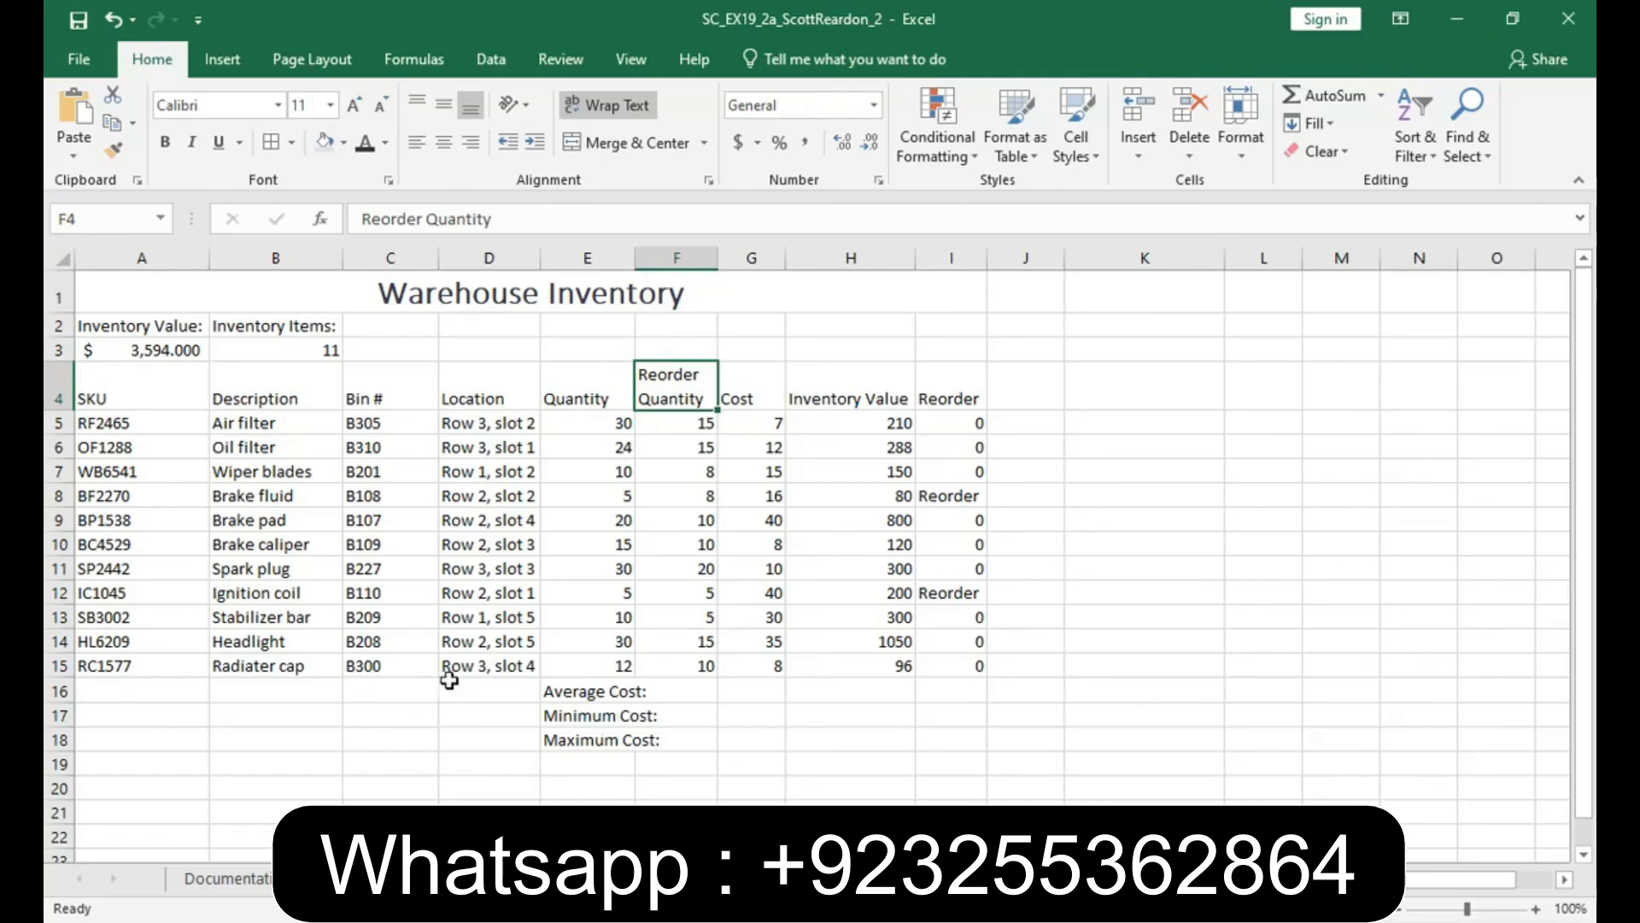
- Fill A2:B3 with a light blue theme color and reduce the Inventory Value in A3 to two decimal places
{"action": "left_click_drag", "start_coordinate": [176, 327], "coordinate": [257, 347]}
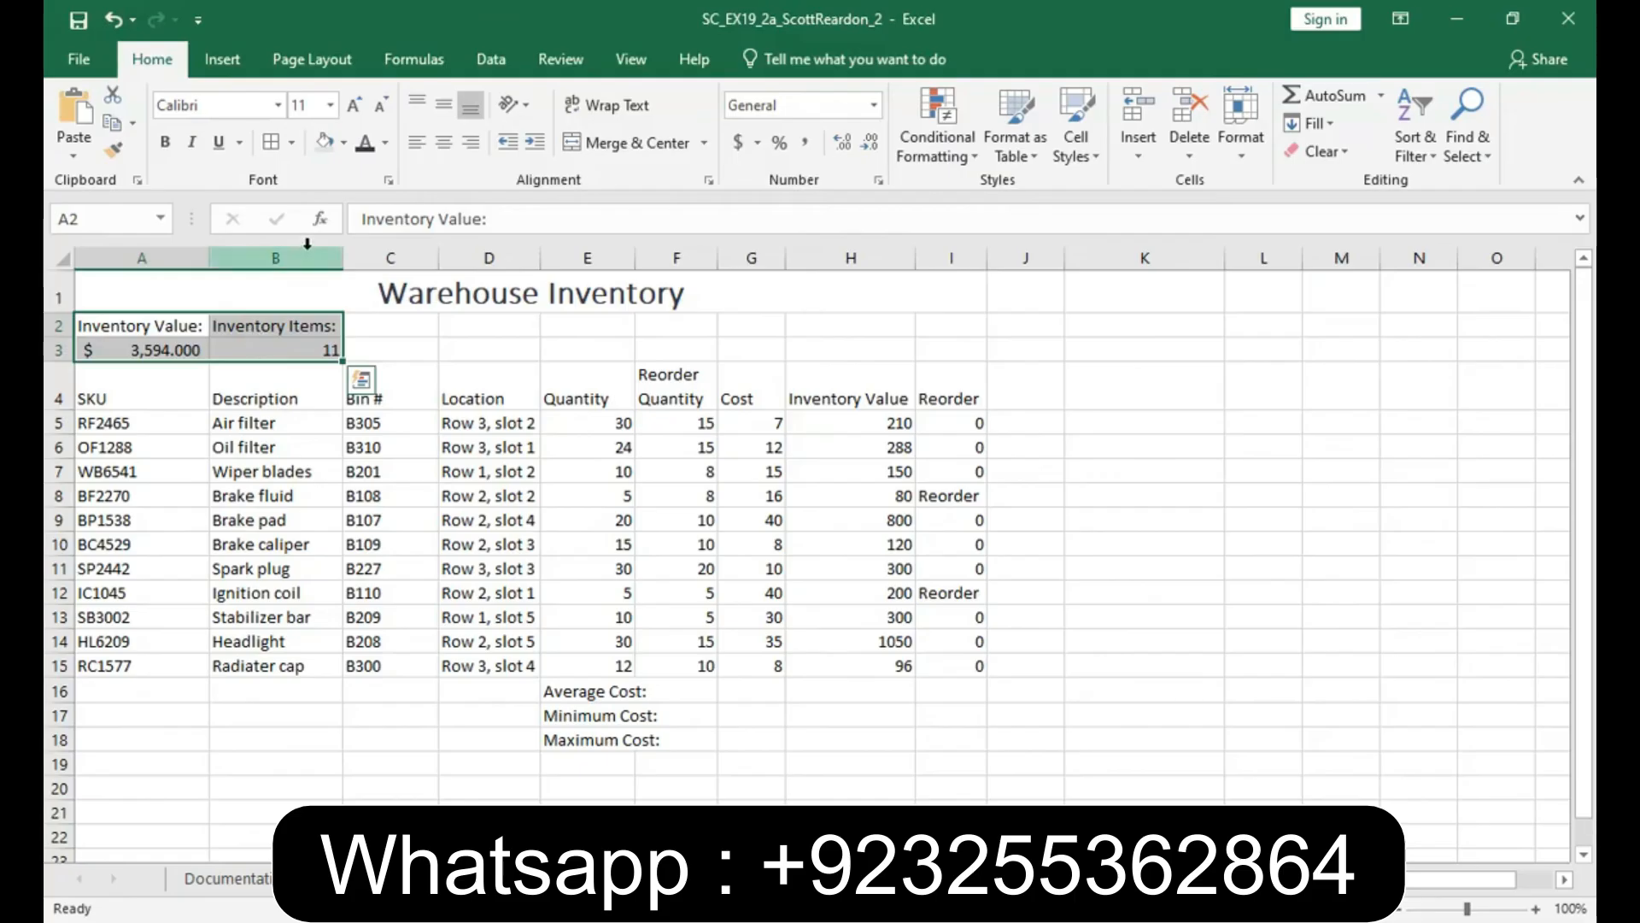
{"action": "left_click", "coordinate": [345, 147]}
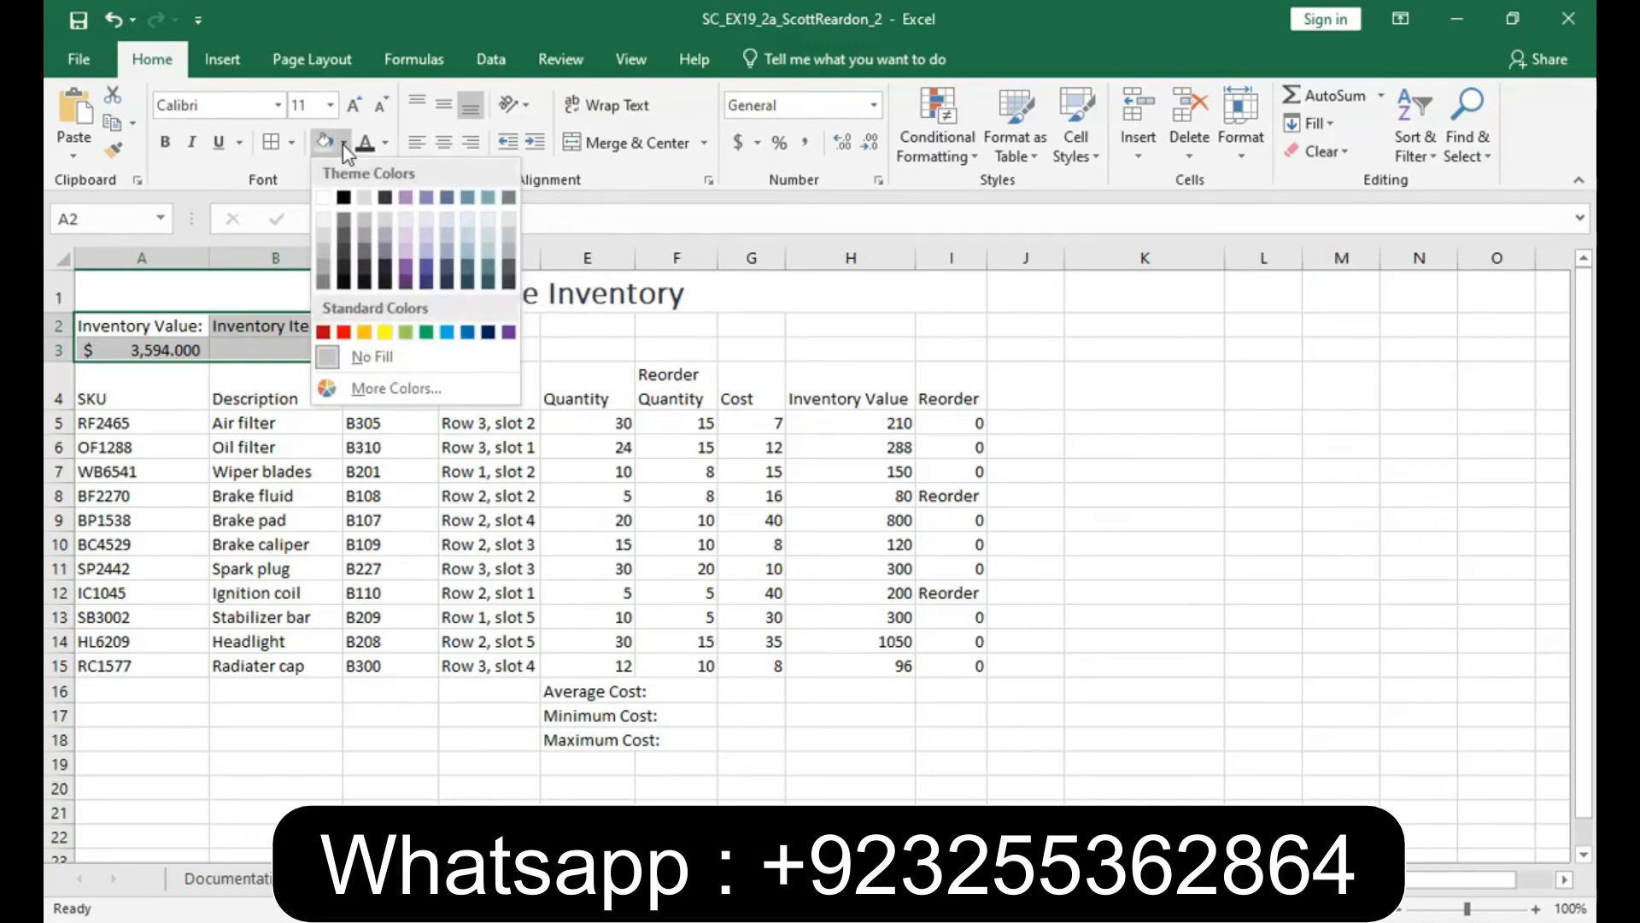
{"action": "left_click", "coordinate": [470, 234]}
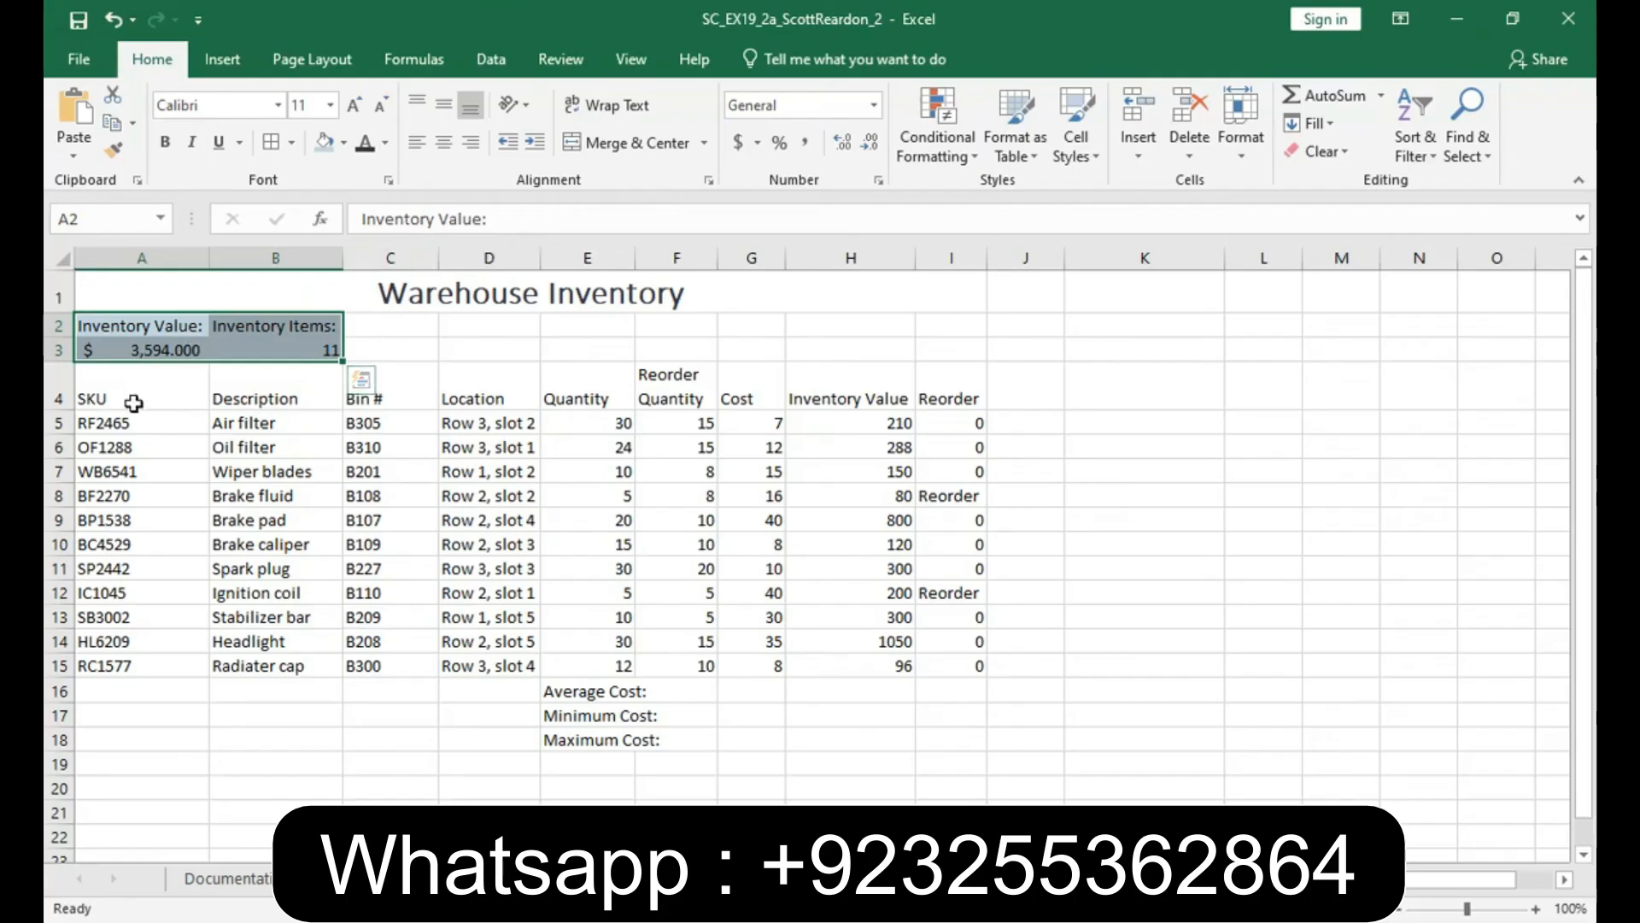
{"action": "left_click", "coordinate": [141, 352]}
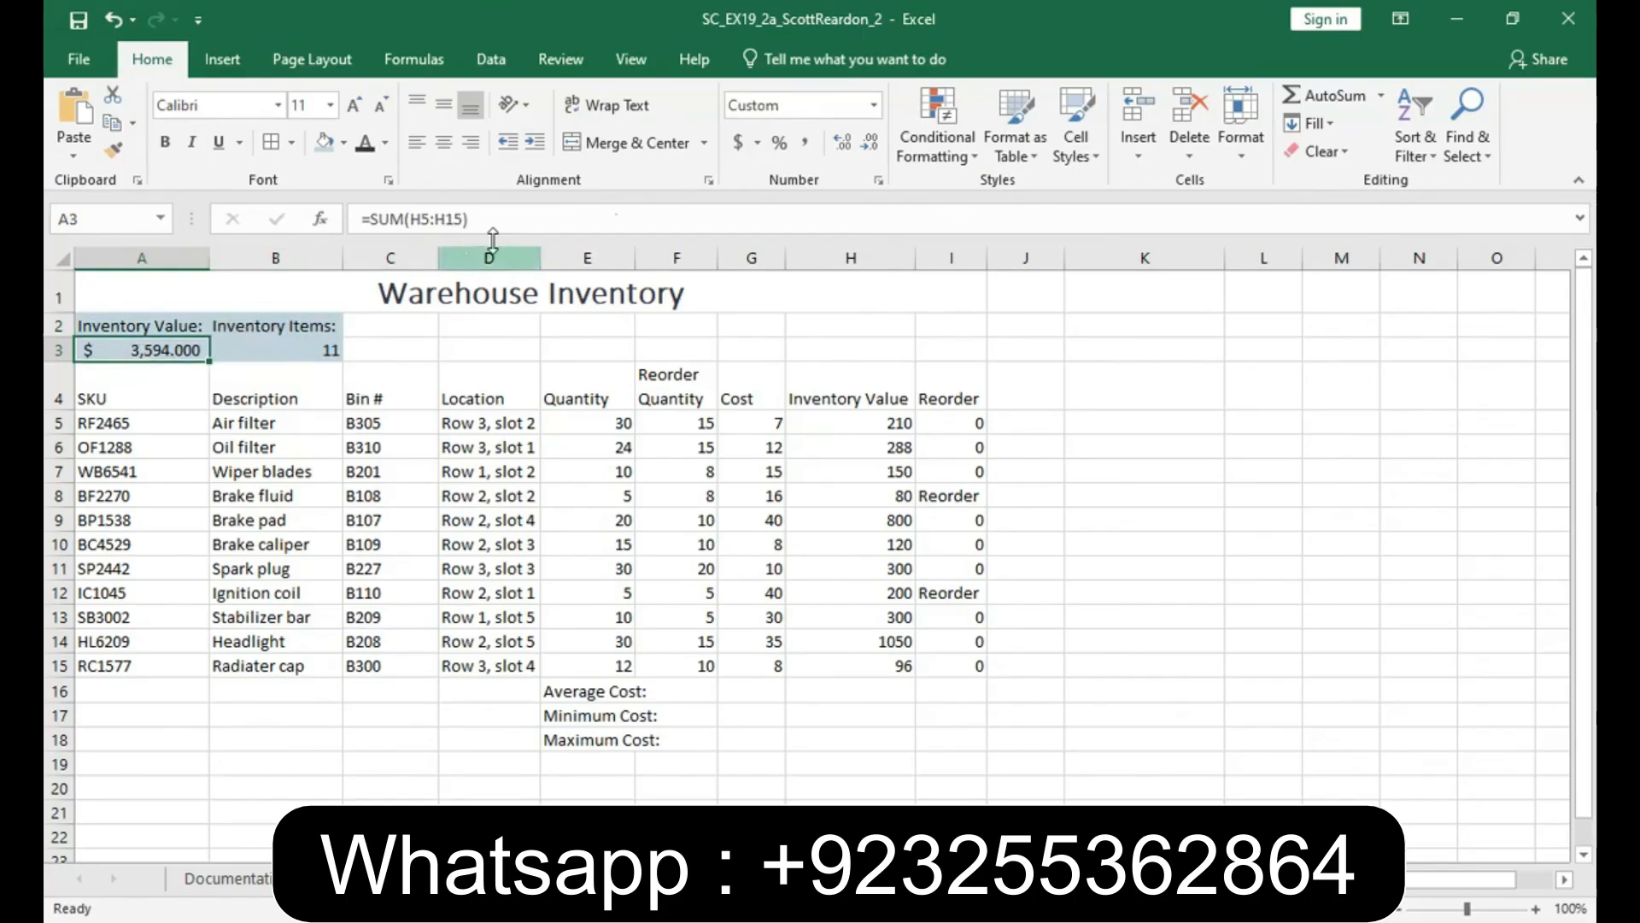
{"action": "left_click", "coordinate": [869, 141]}
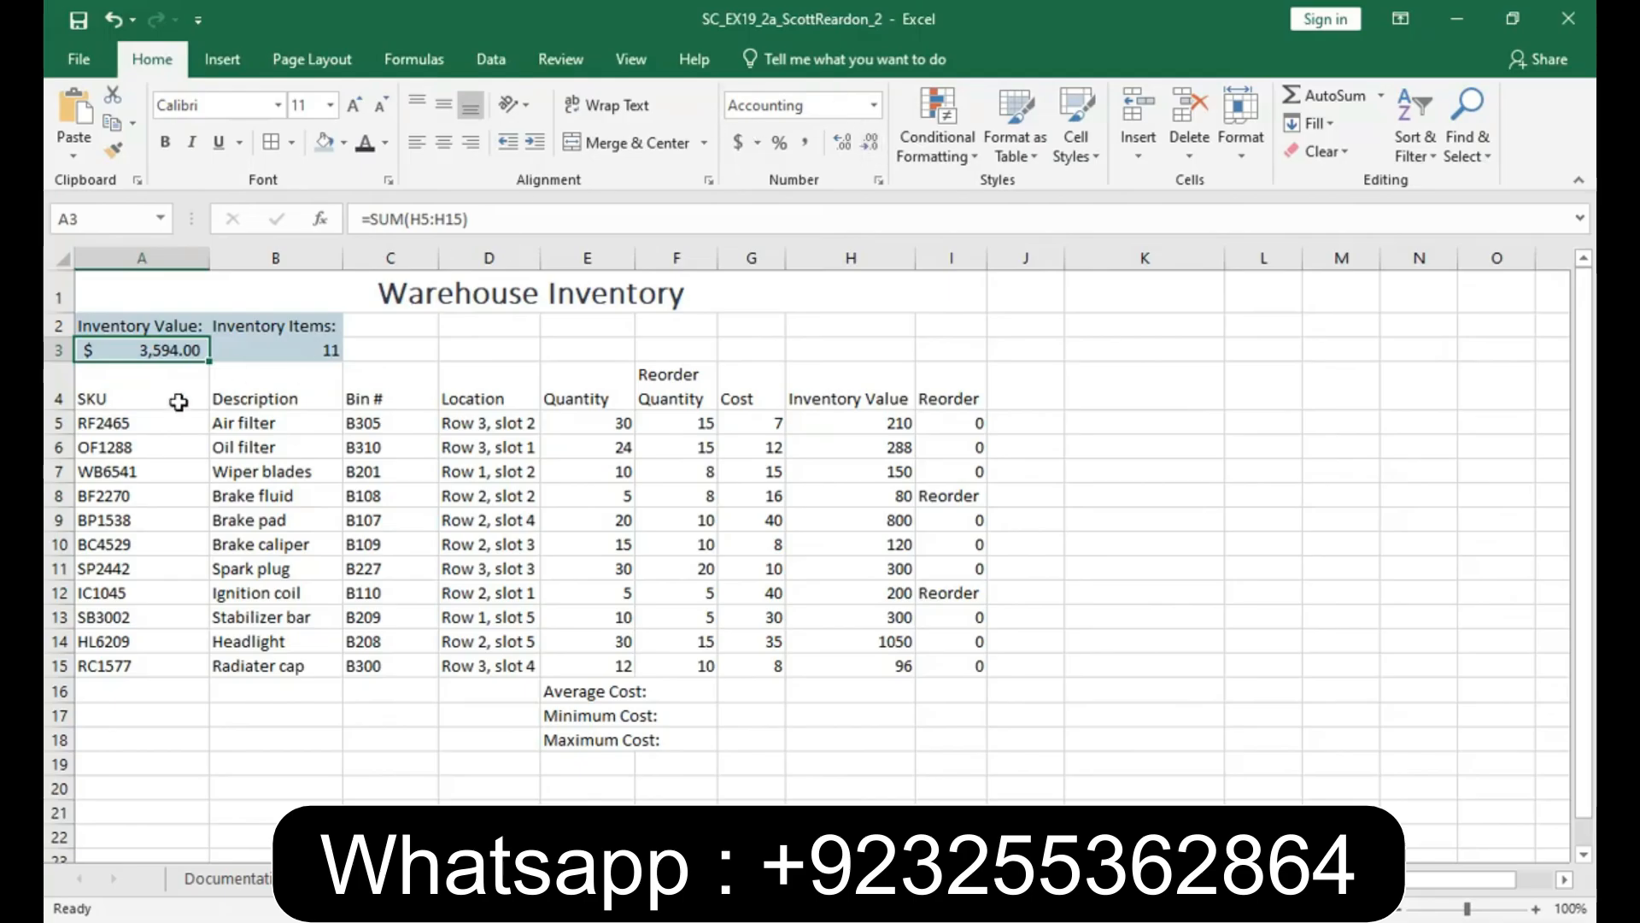
- Apply the Accent3 cell style to the column headings in A4:I4
{"action": "left_click_drag", "start_coordinate": [137, 398], "coordinate": [927, 374]}
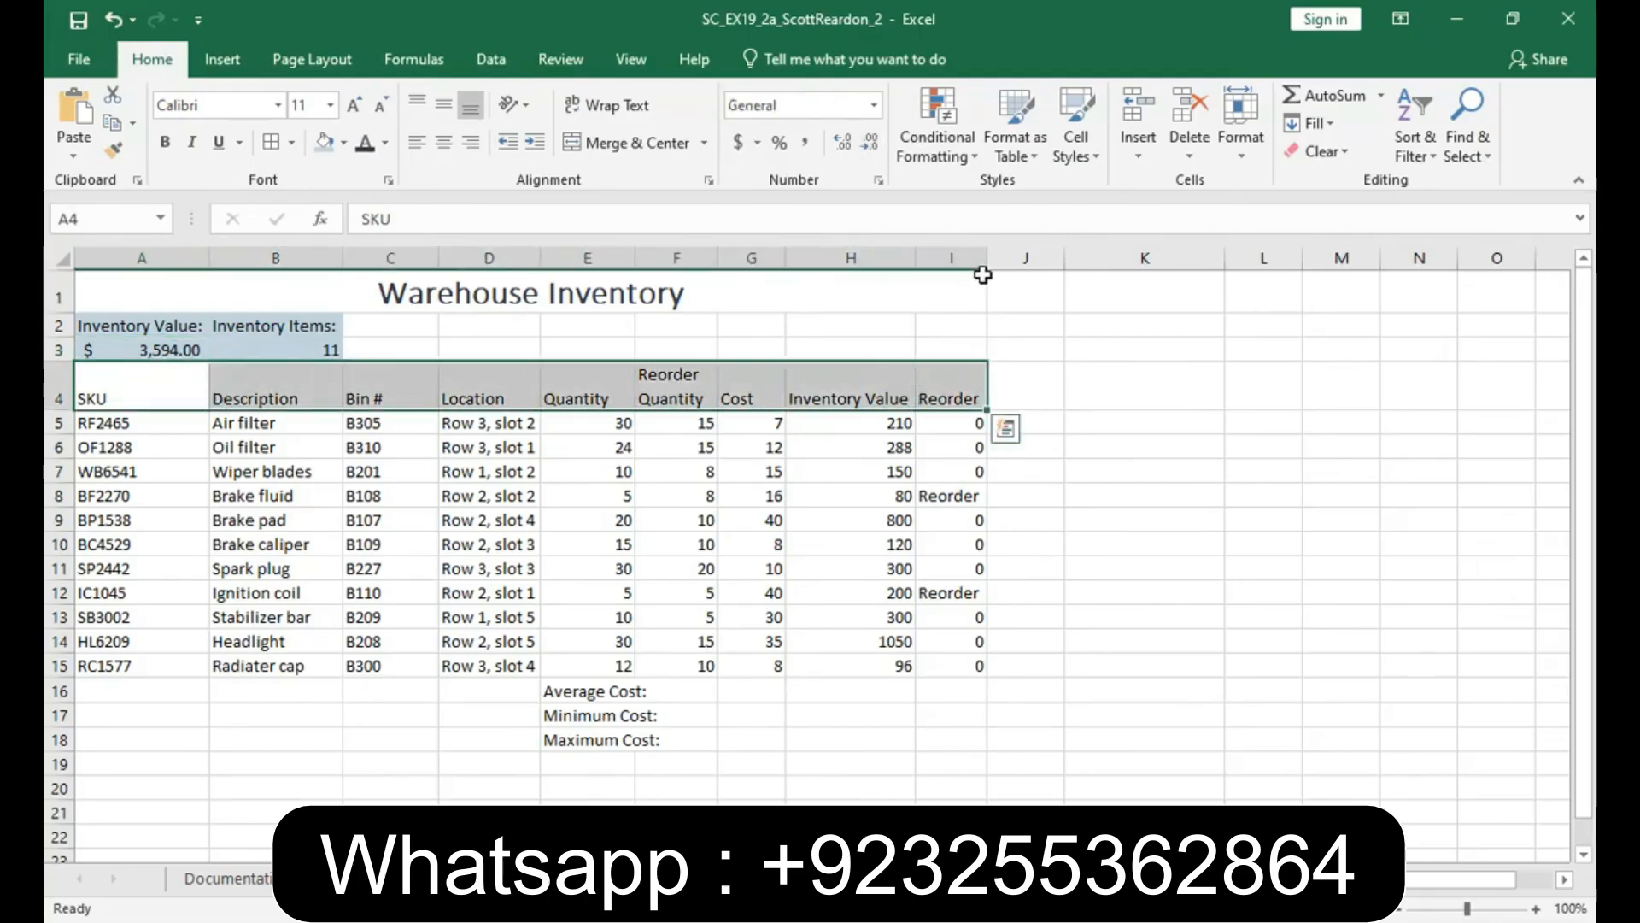
{"action": "left_click", "coordinate": [1089, 161]}
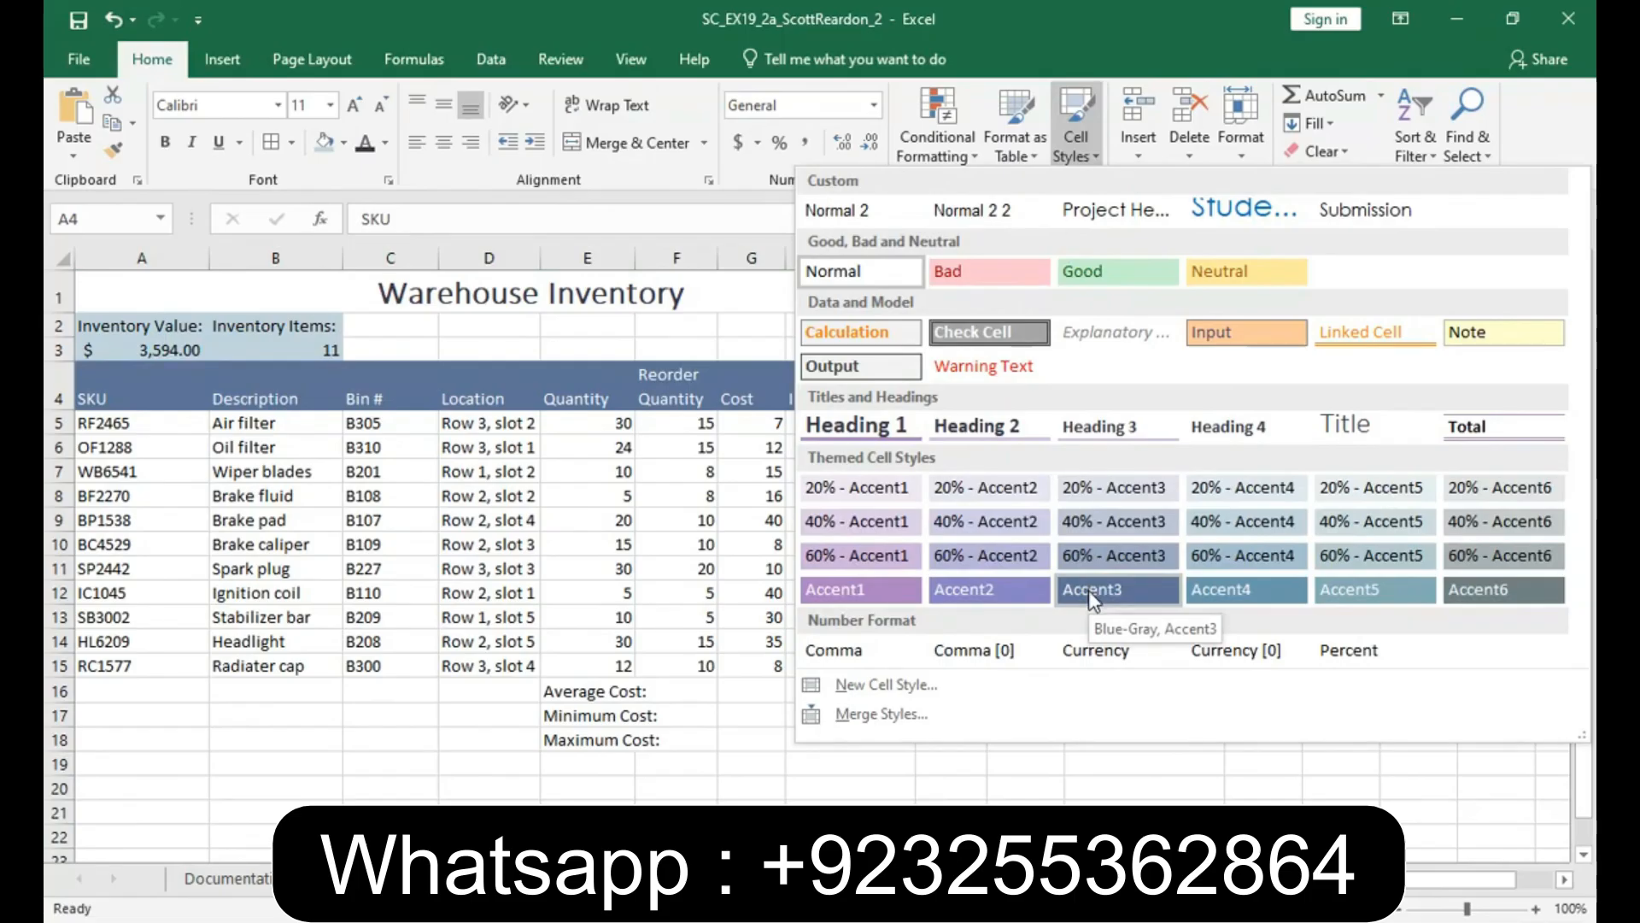
{"action": "left_click", "coordinate": [1090, 590]}
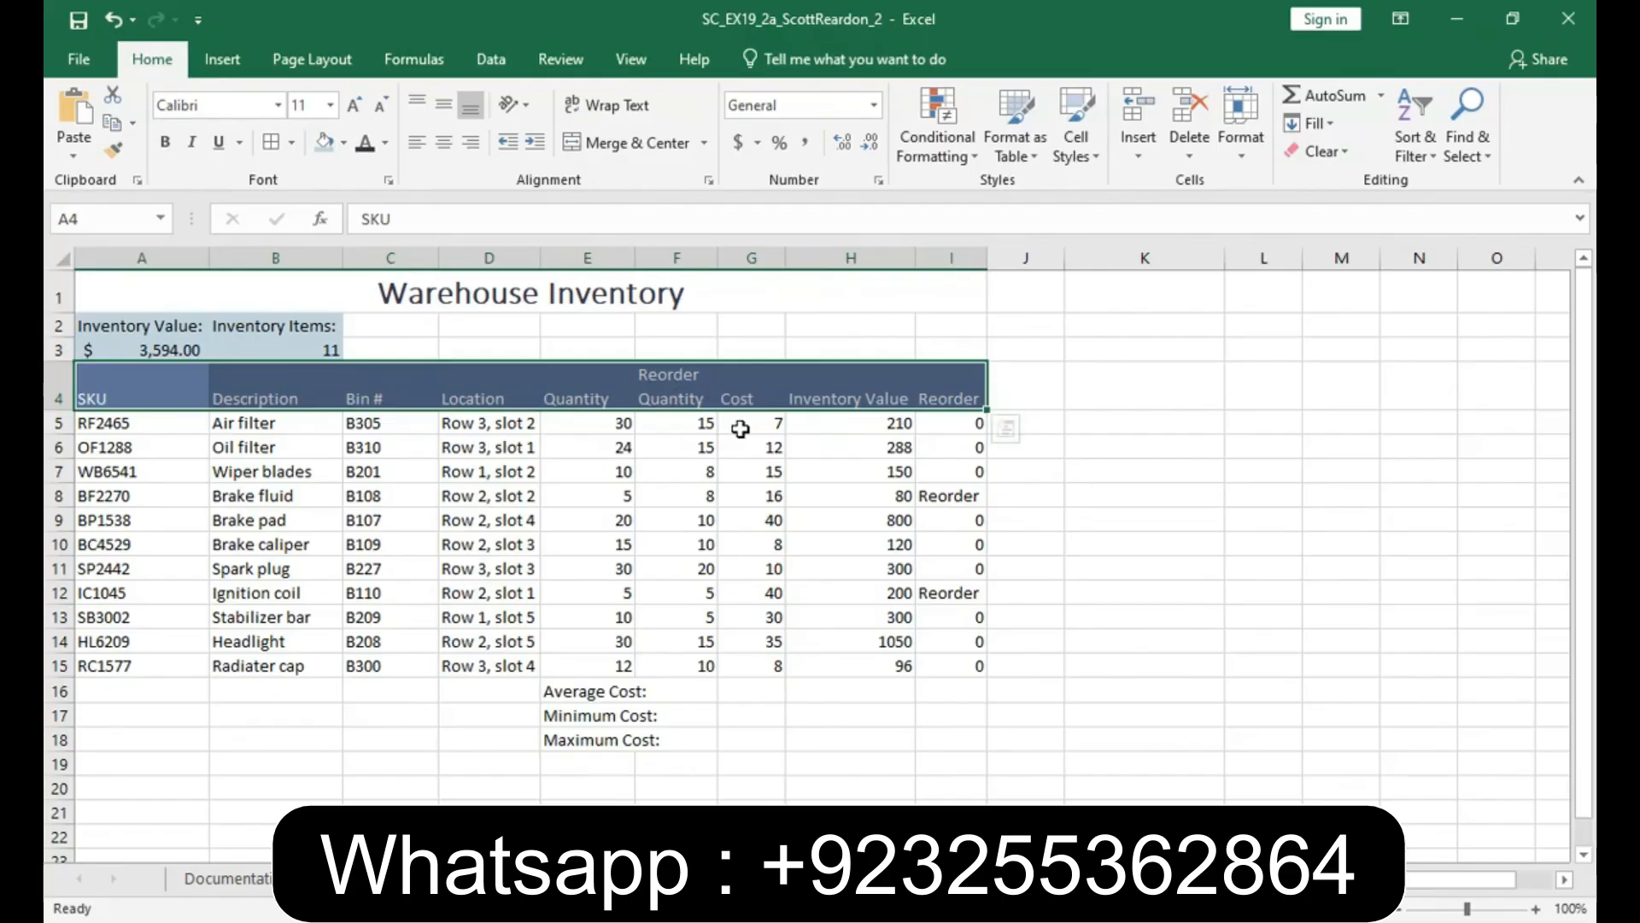
- Format the costs and inventory values in G5:H15 as Accounting and add gradient-fill Blue Data Bars to H5:H15
{"action": "left_click_drag", "start_coordinate": [740, 428], "coordinate": [837, 664]}
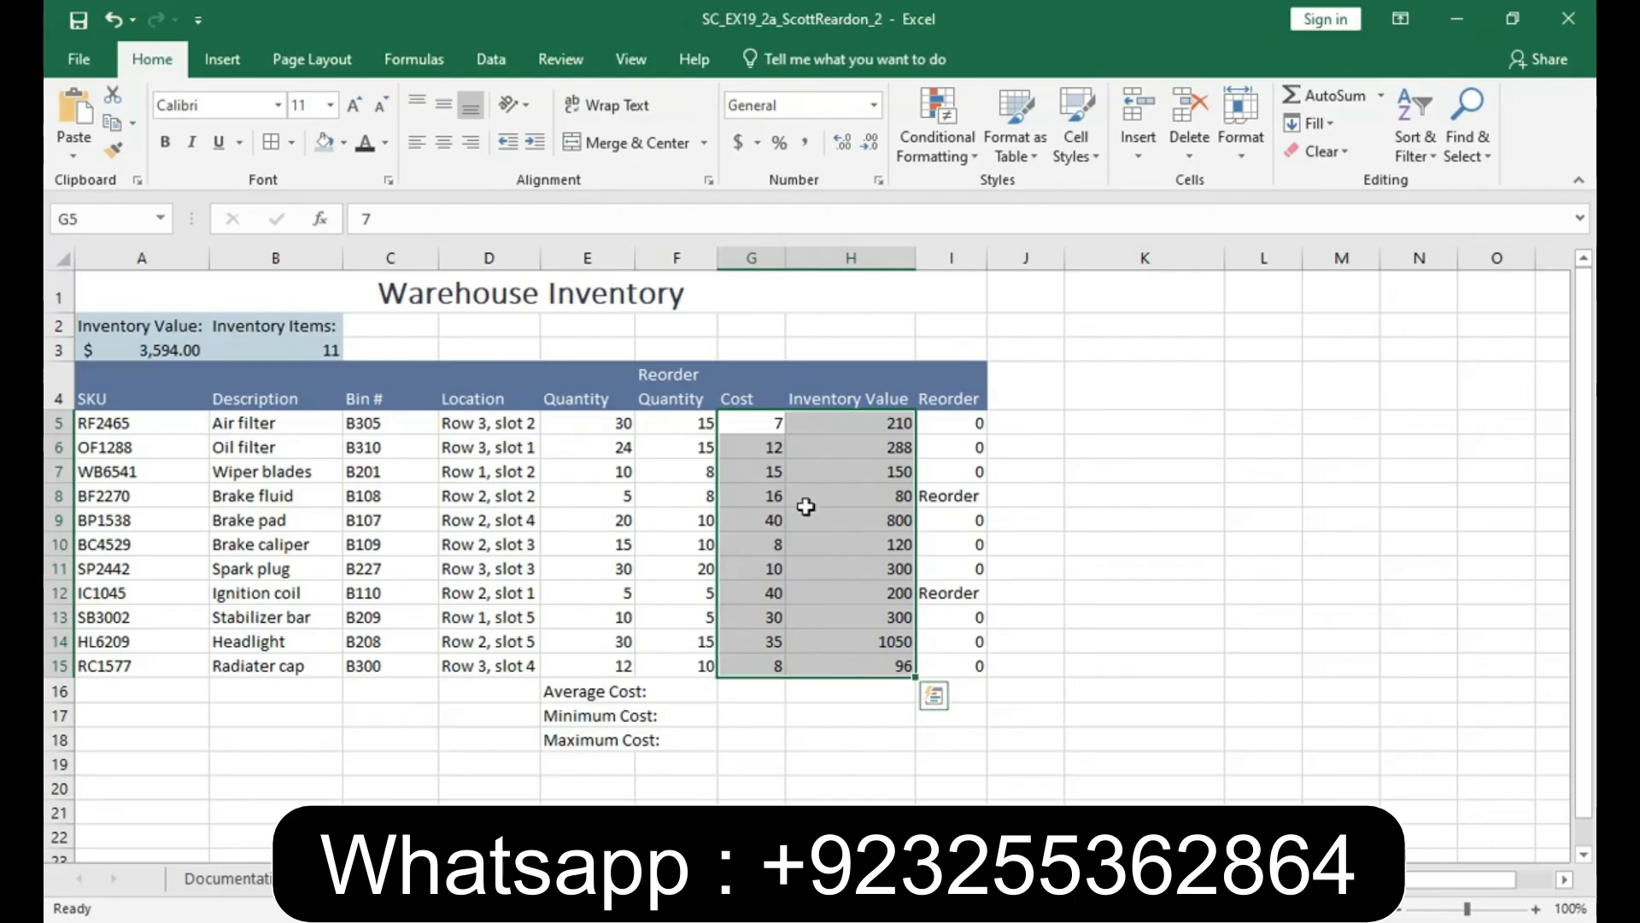
{"action": "left_click", "coordinate": [737, 143]}
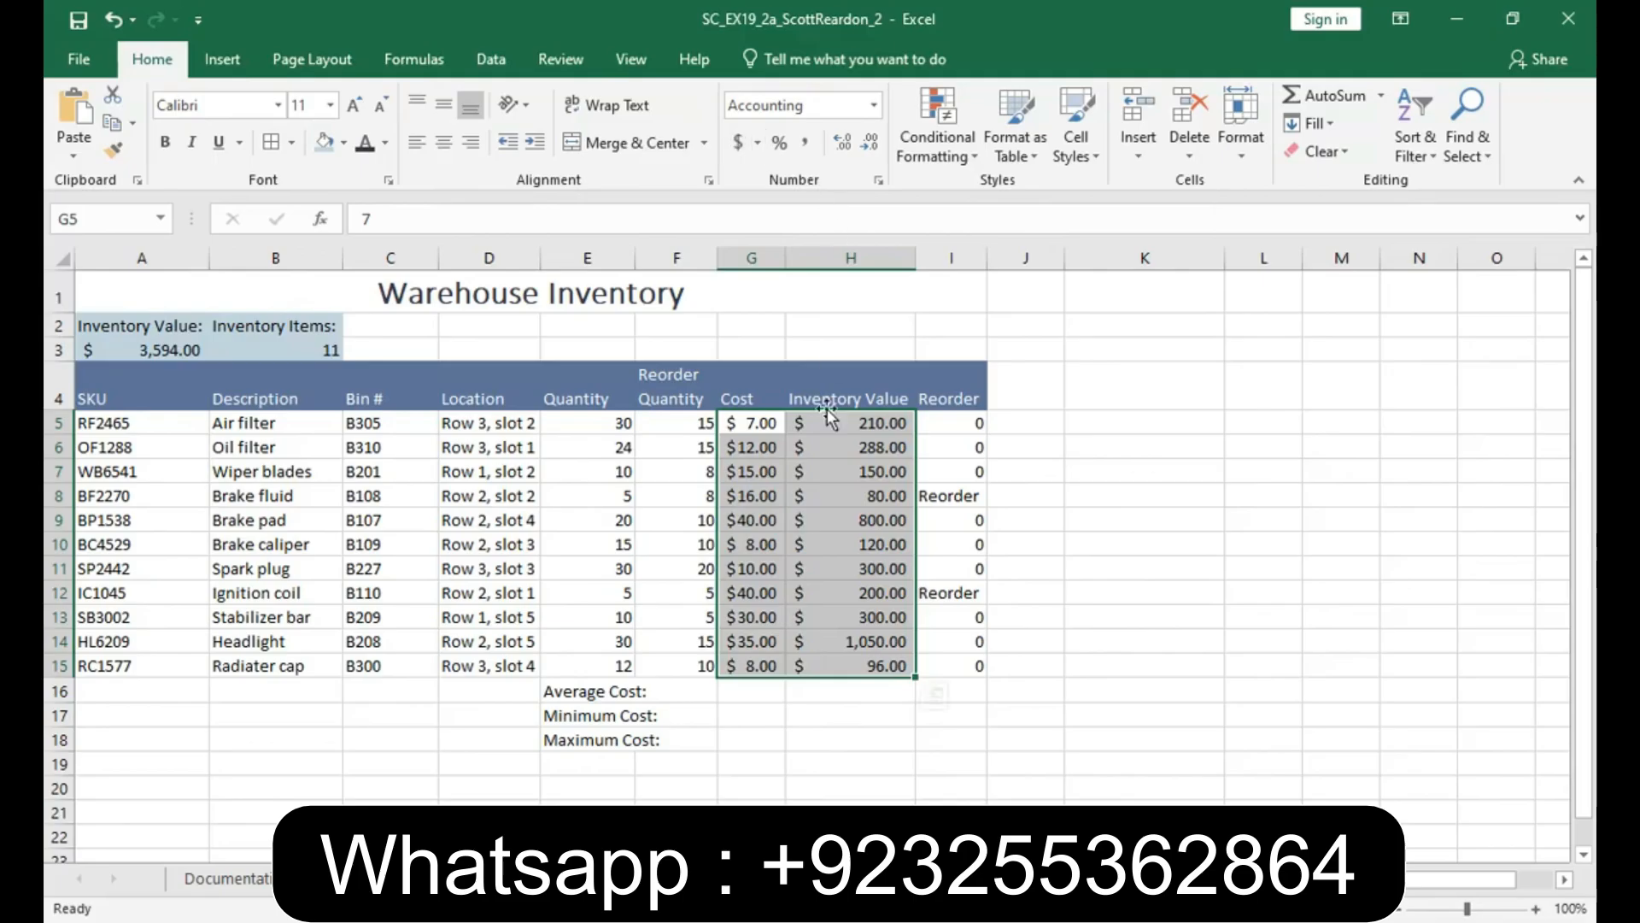
{"action": "left_click_drag", "start_coordinate": [836, 422], "coordinate": [834, 661]}
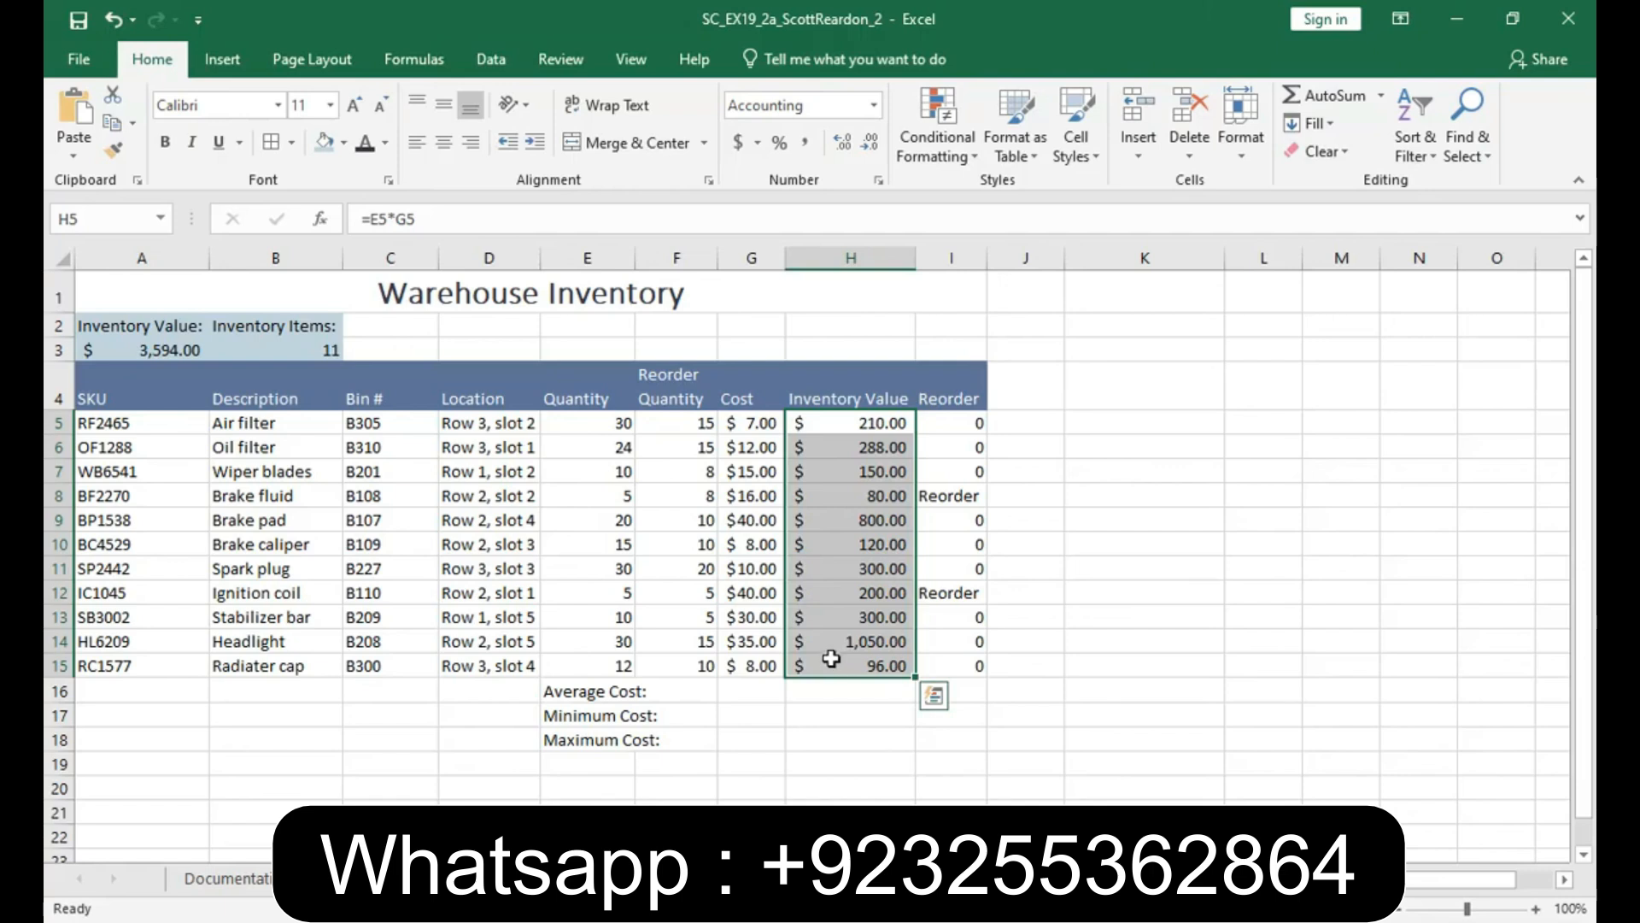
{"action": "left_click", "coordinate": [968, 156]}
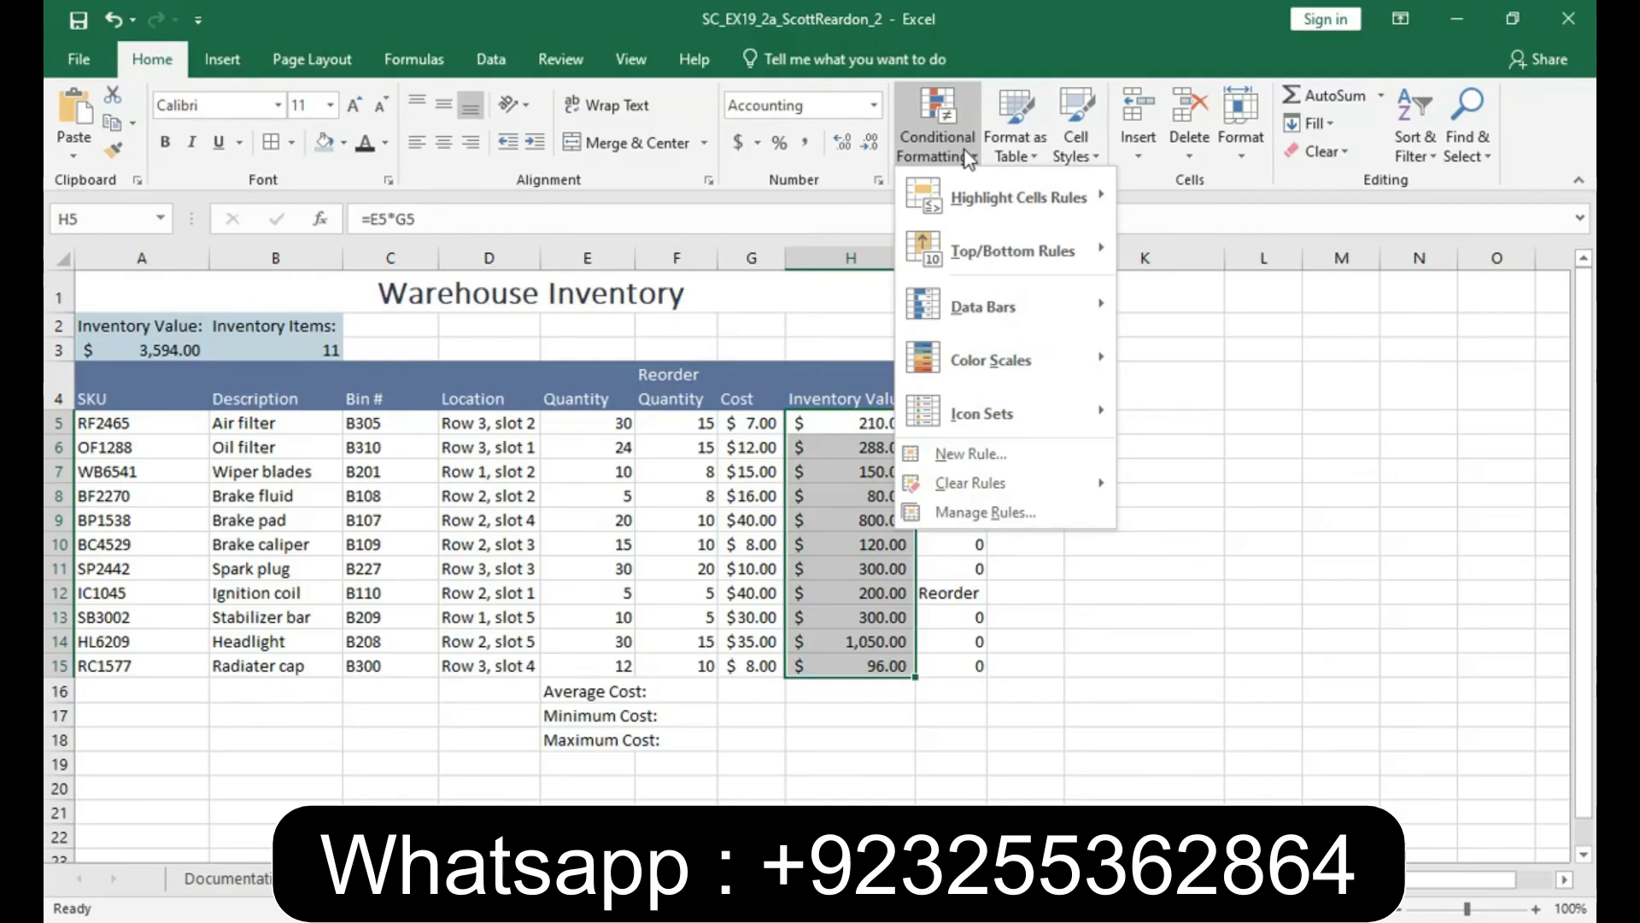
{"action": "mouse_move", "coordinate": [1051, 313]}
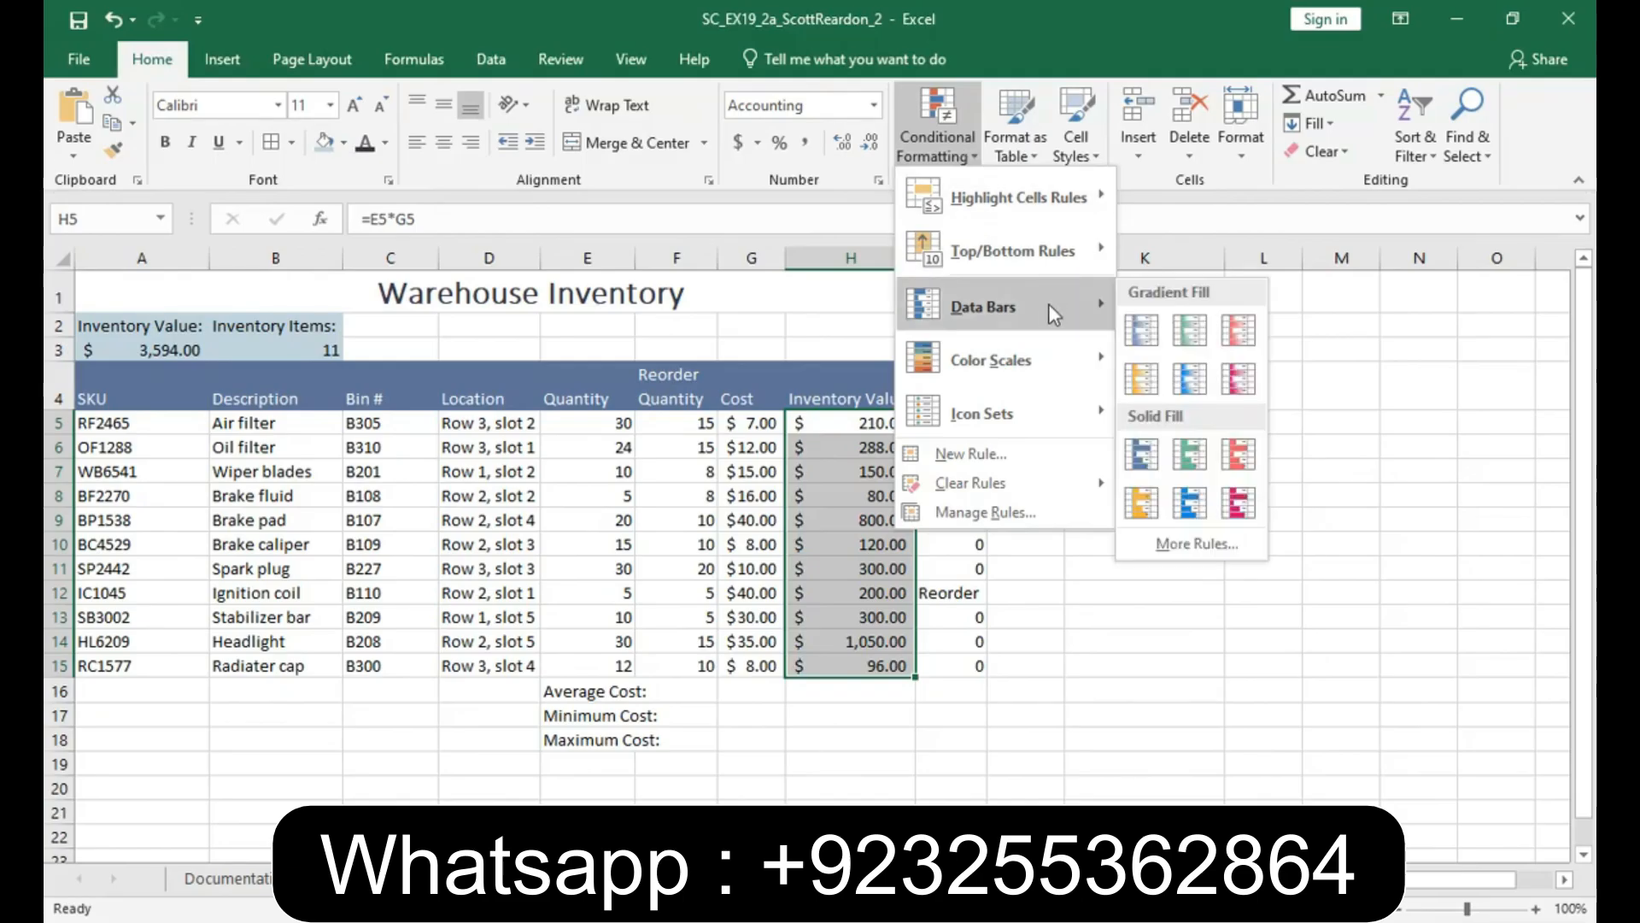
{"action": "left_click", "coordinate": [1142, 333]}
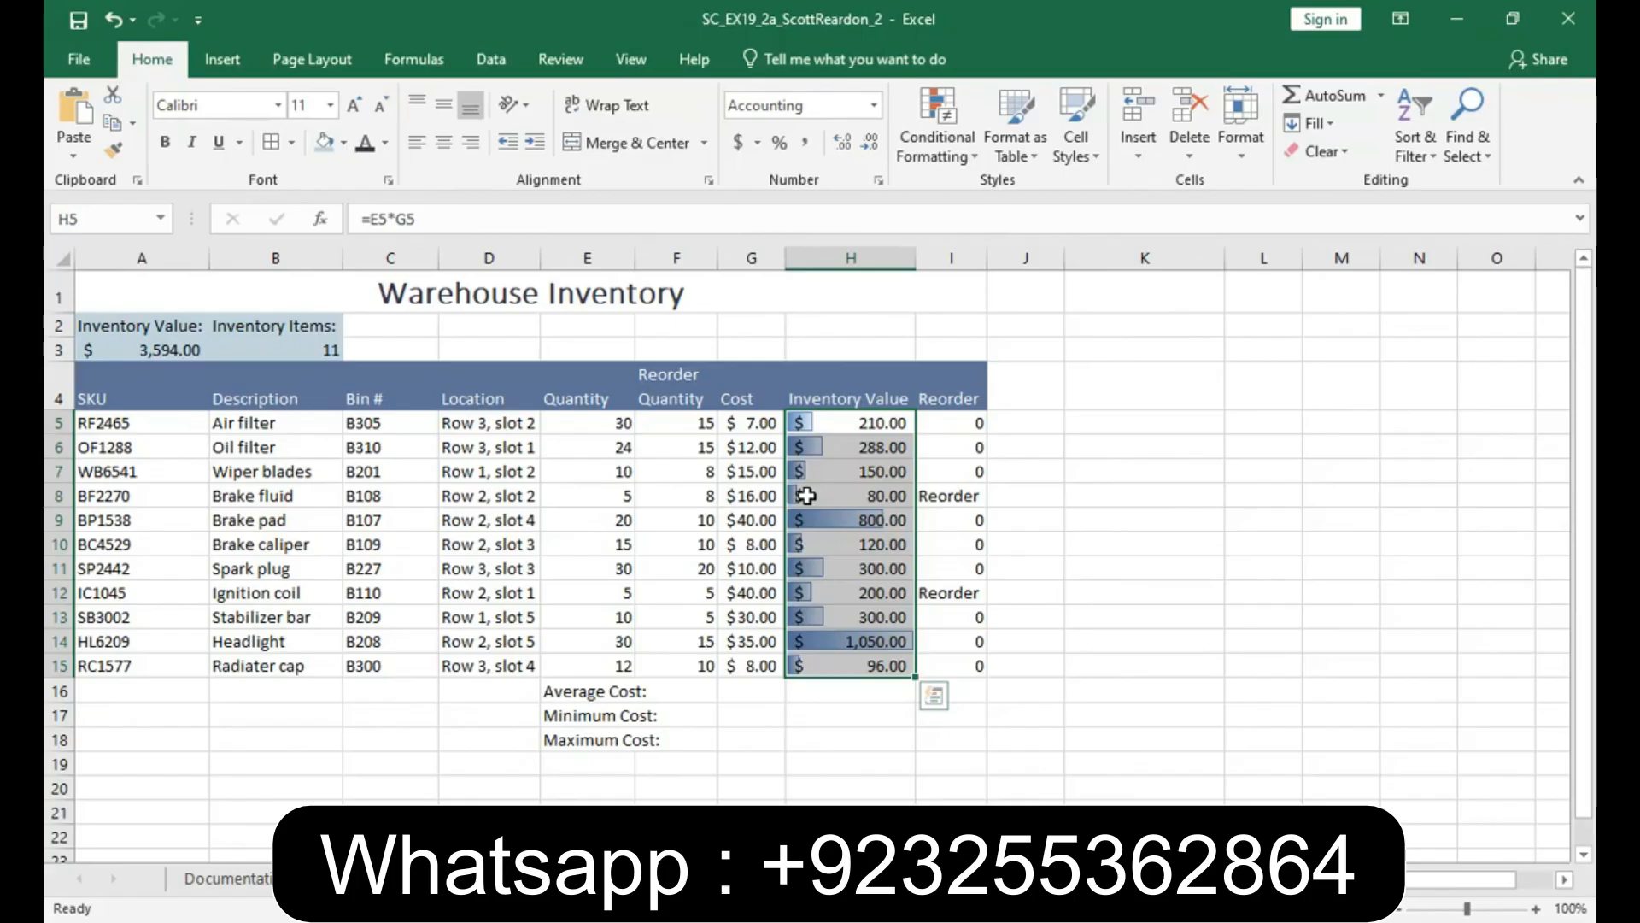
- Calculate the average cost in cell G16 with the AVERAGE function over G5:G15
{"action": "left_click", "coordinate": [729, 692]}
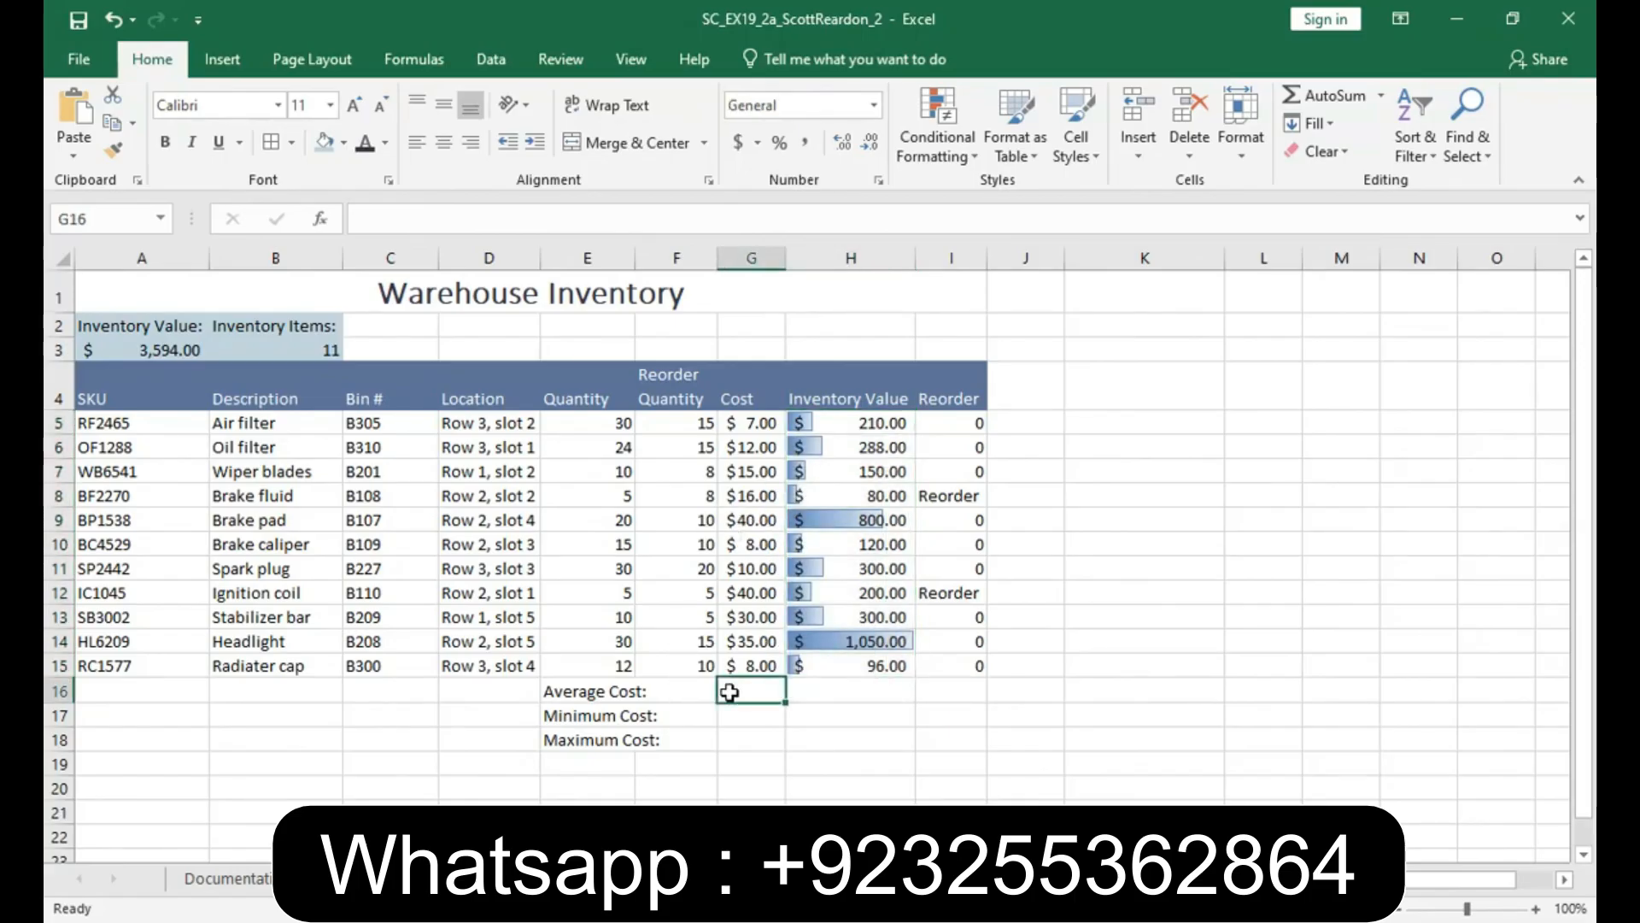
{"action": "left_click", "coordinate": [1382, 97]}
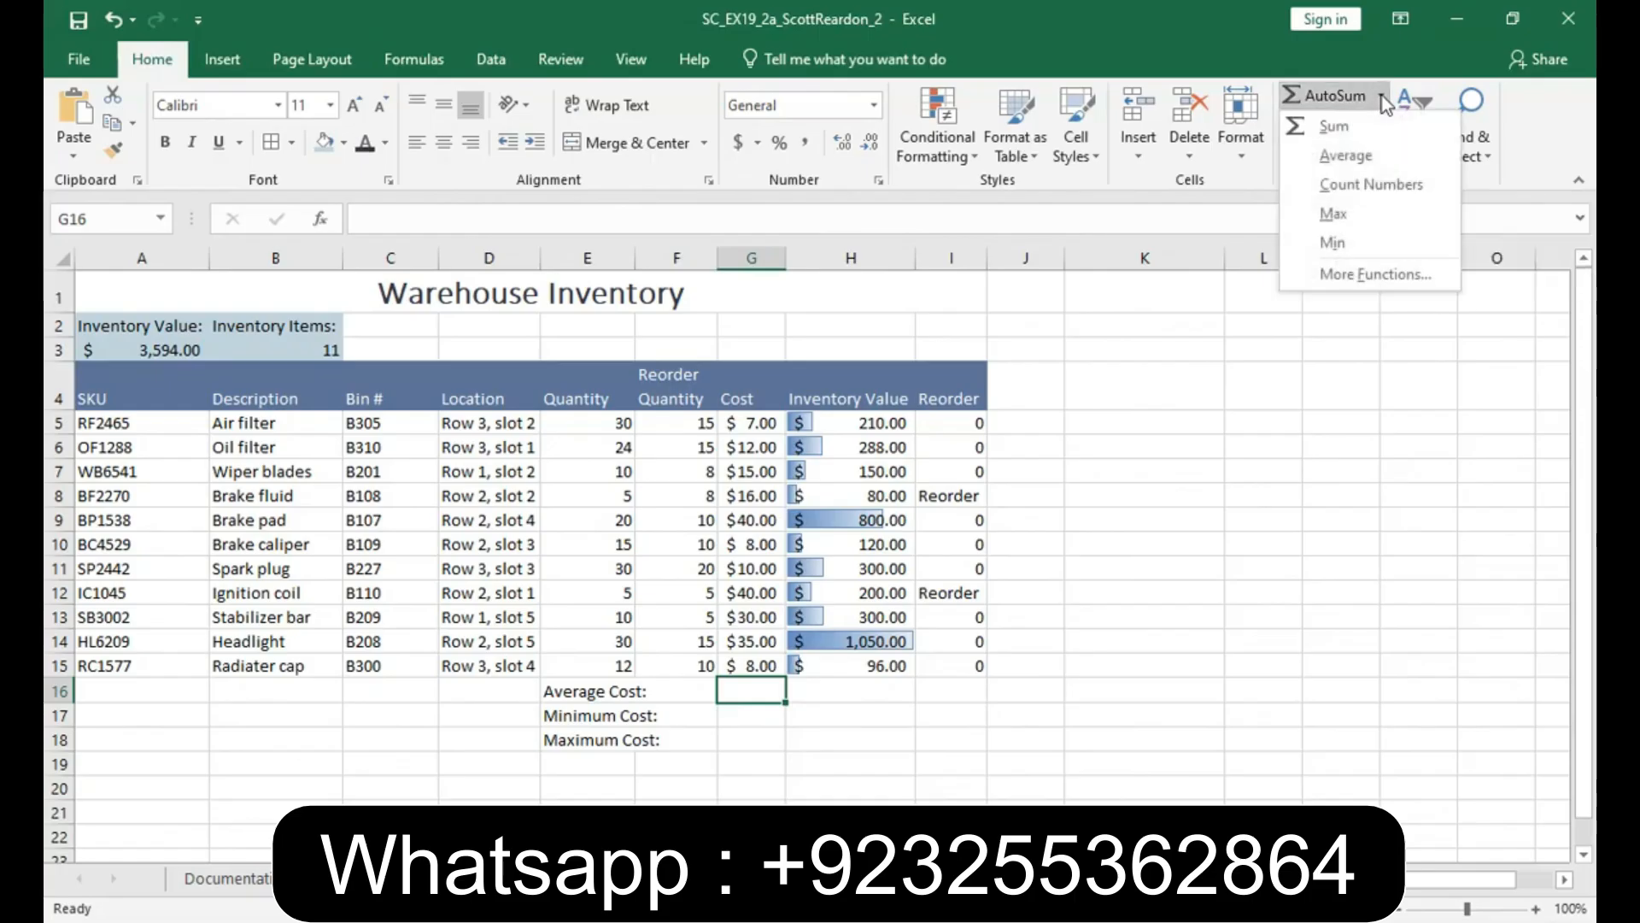
{"action": "left_click", "coordinate": [1368, 158]}
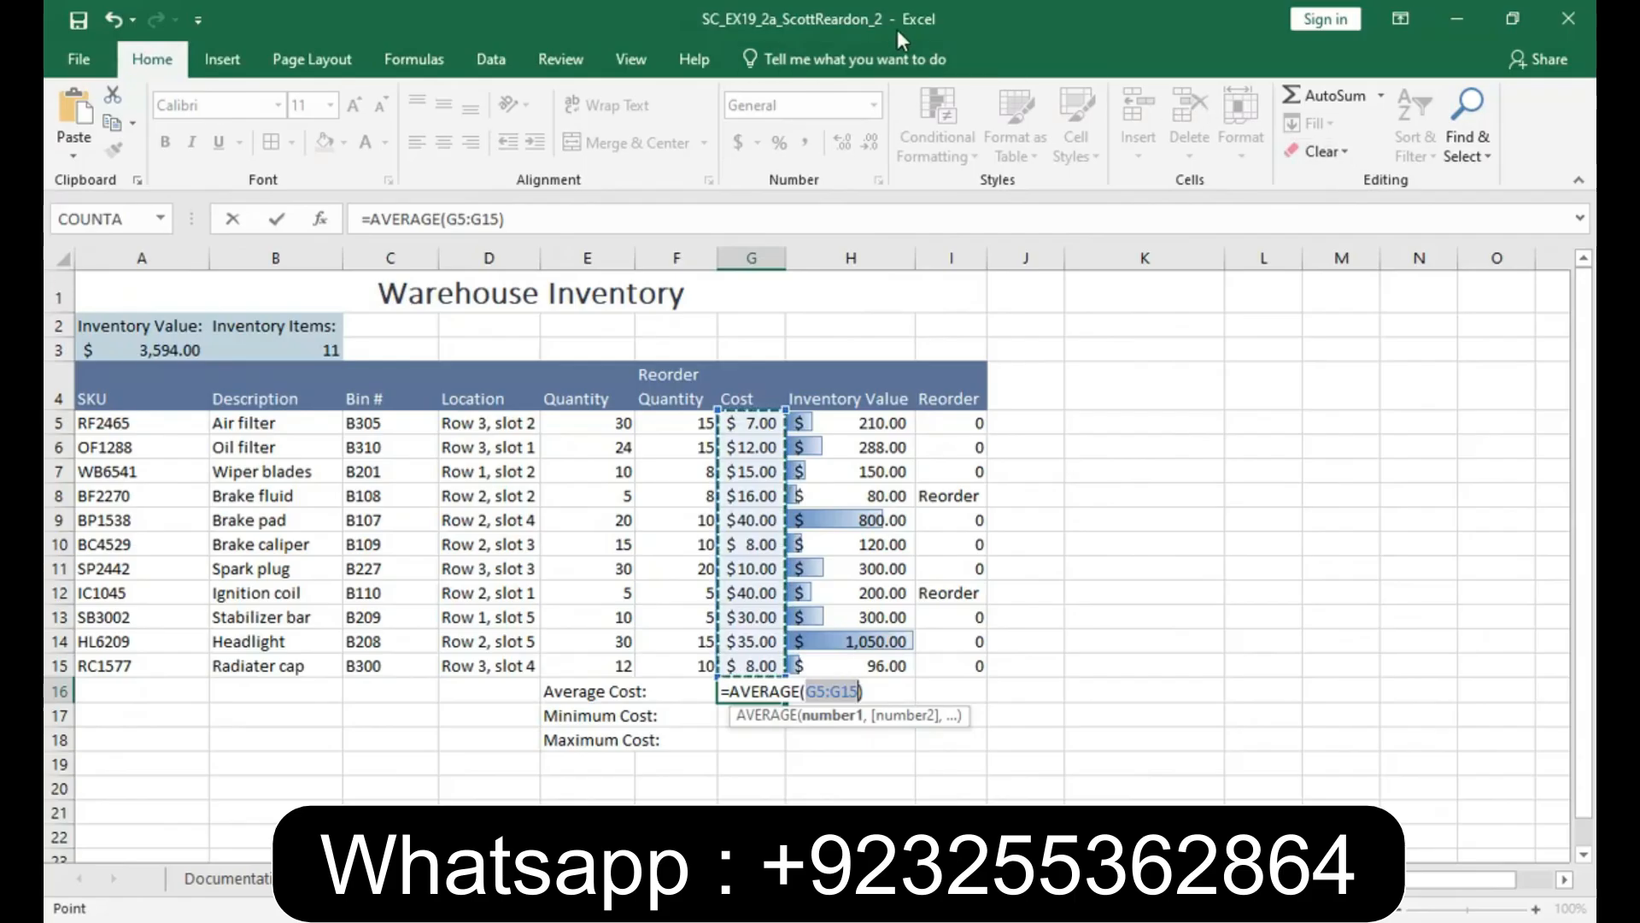
{"action": "left_click", "coordinate": [279, 224]}
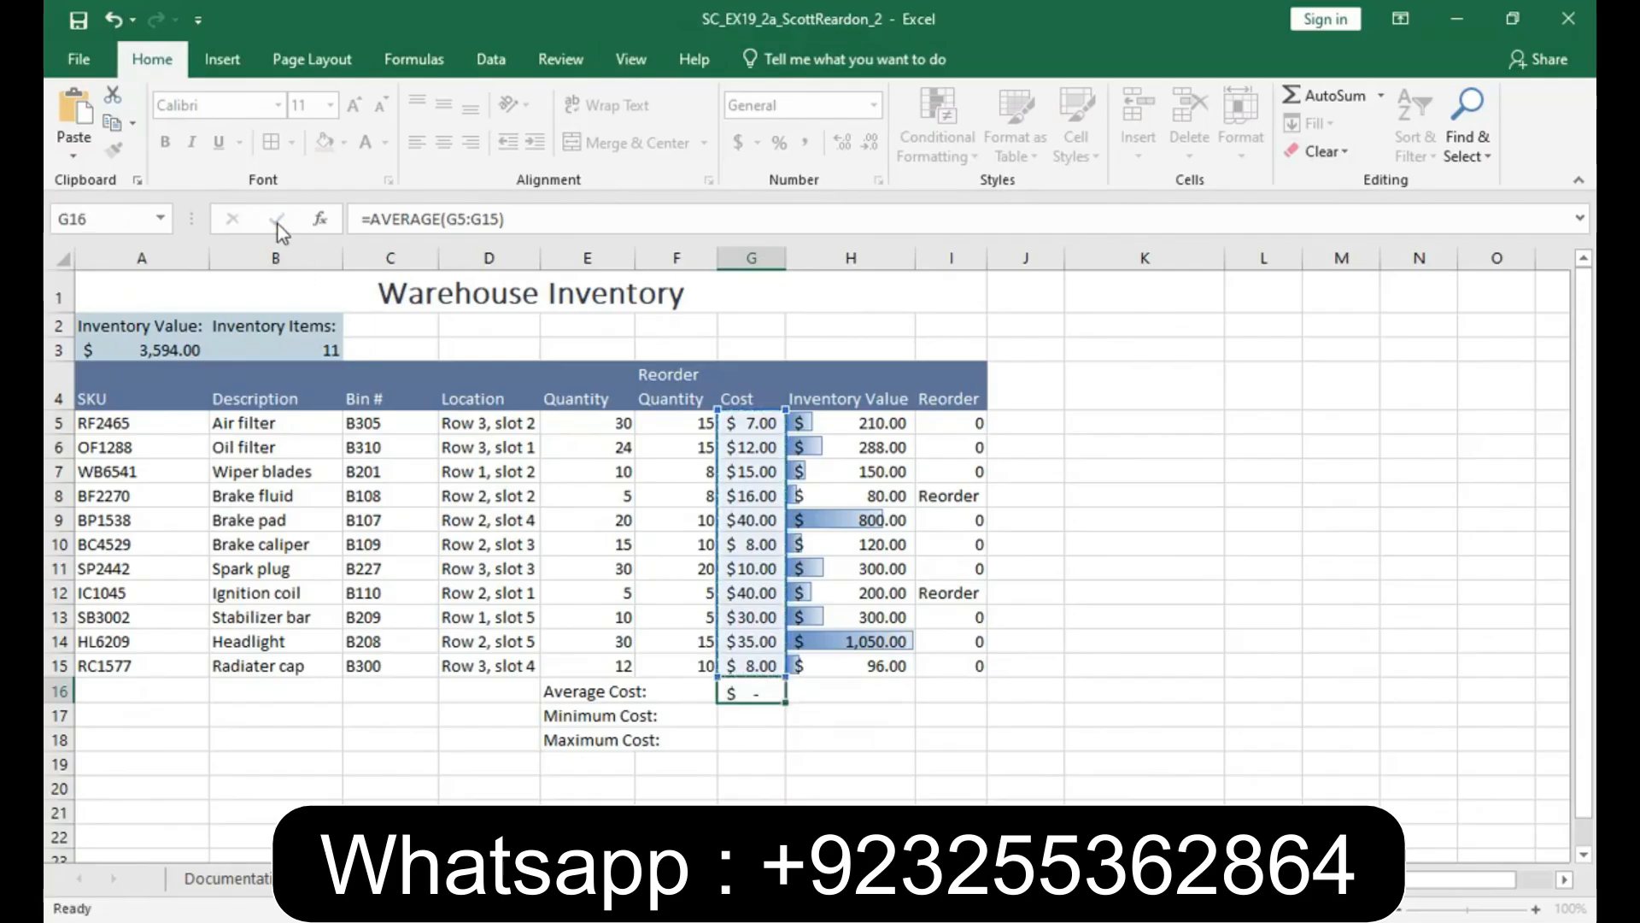
- Calculate the minimum cost in cell G17 with the MIN function over G5:G15
{"action": "left_click", "coordinate": [731, 716]}
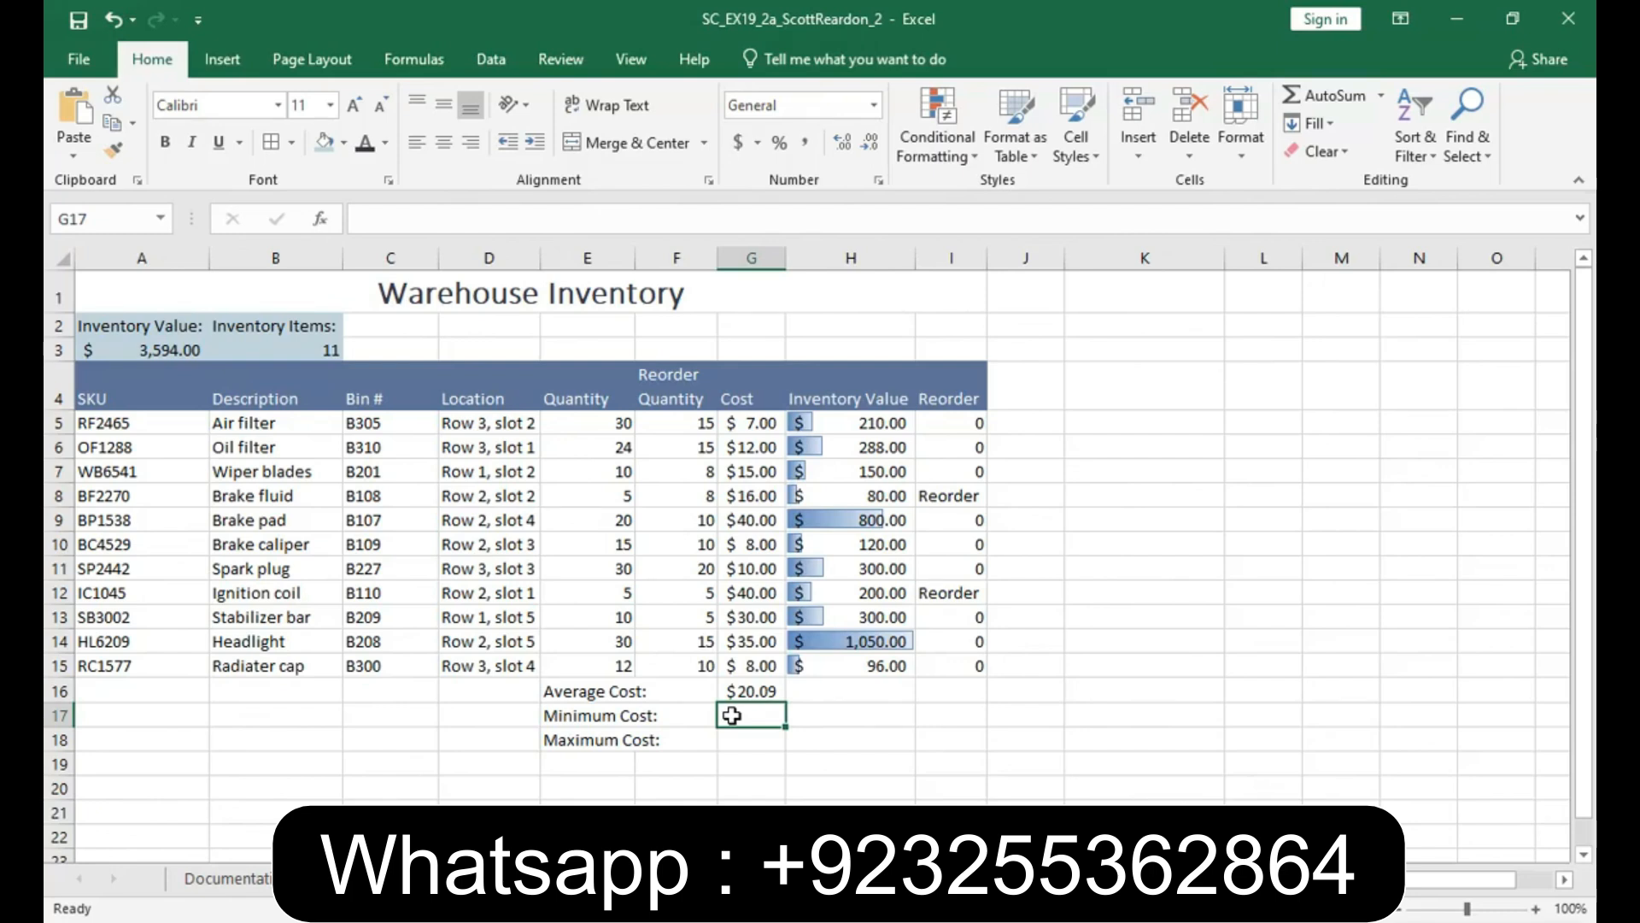
{"action": "type", "text": "=min"}
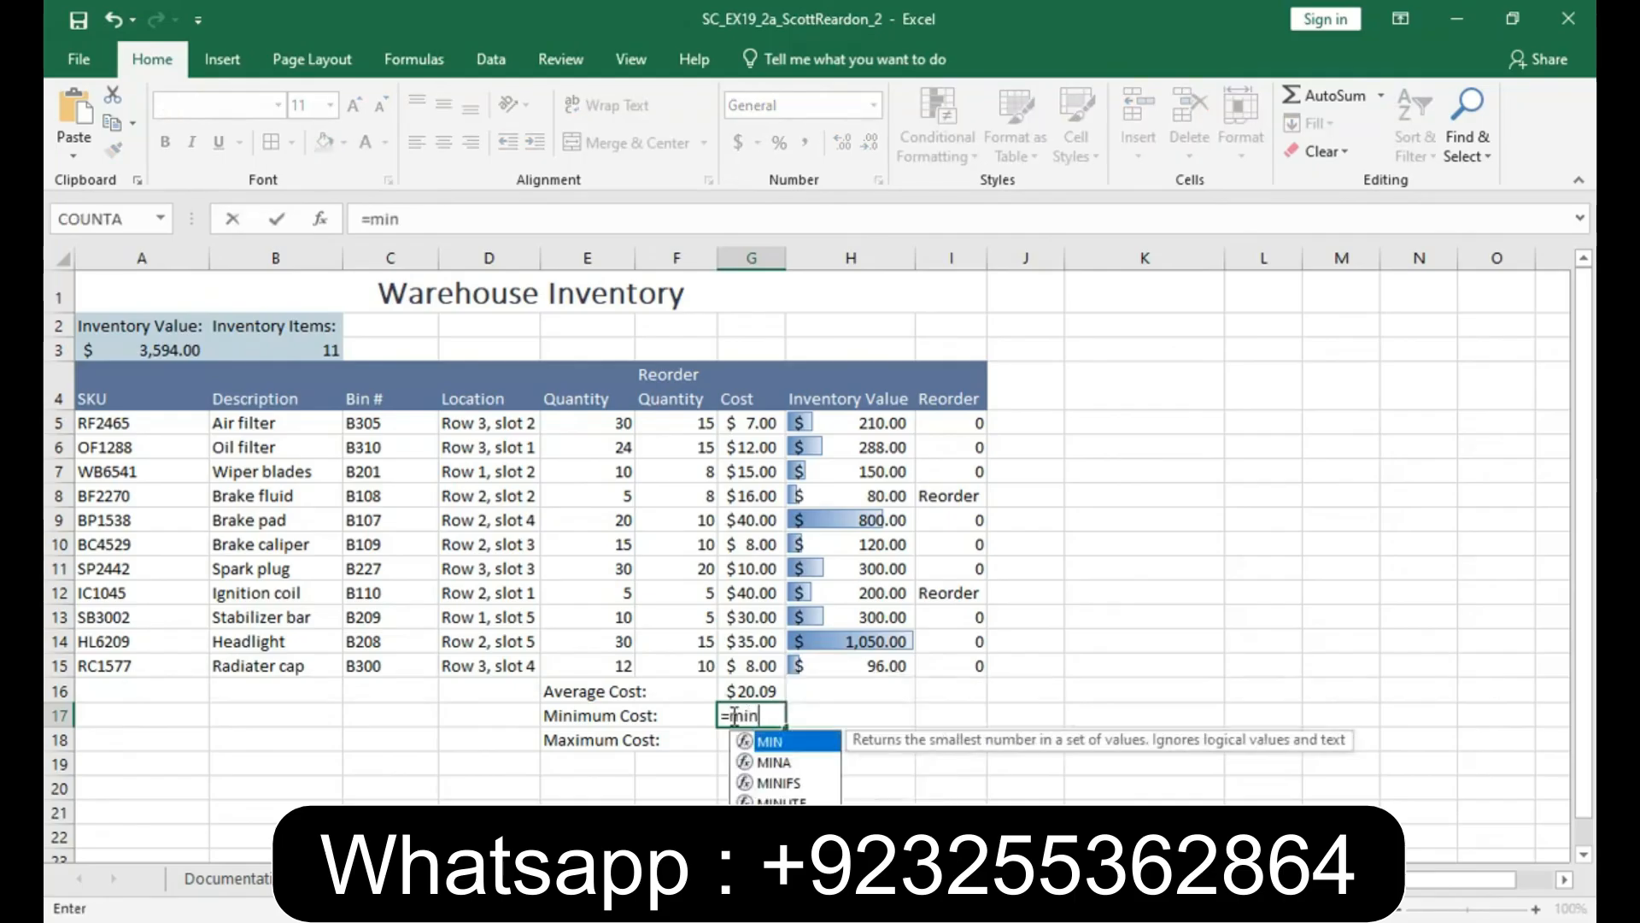
{"action": "type", "text": "("}
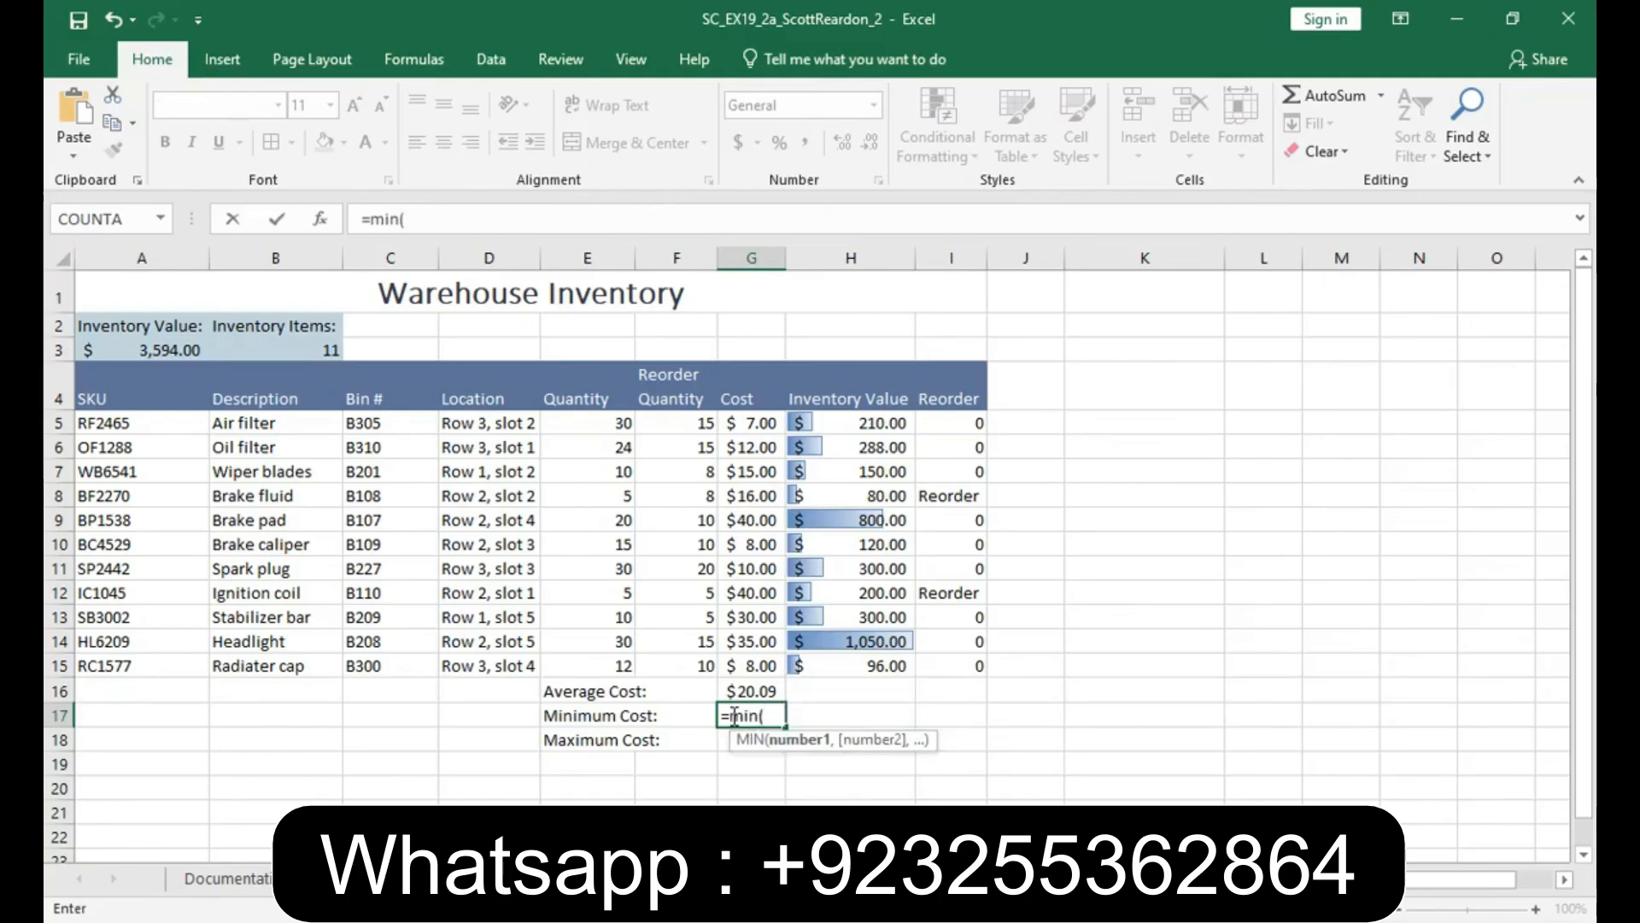
{"action": "left_click", "coordinate": [745, 423]}
{"action": "left_click_drag", "start_coordinate": [742, 492], "coordinate": [740, 663]}
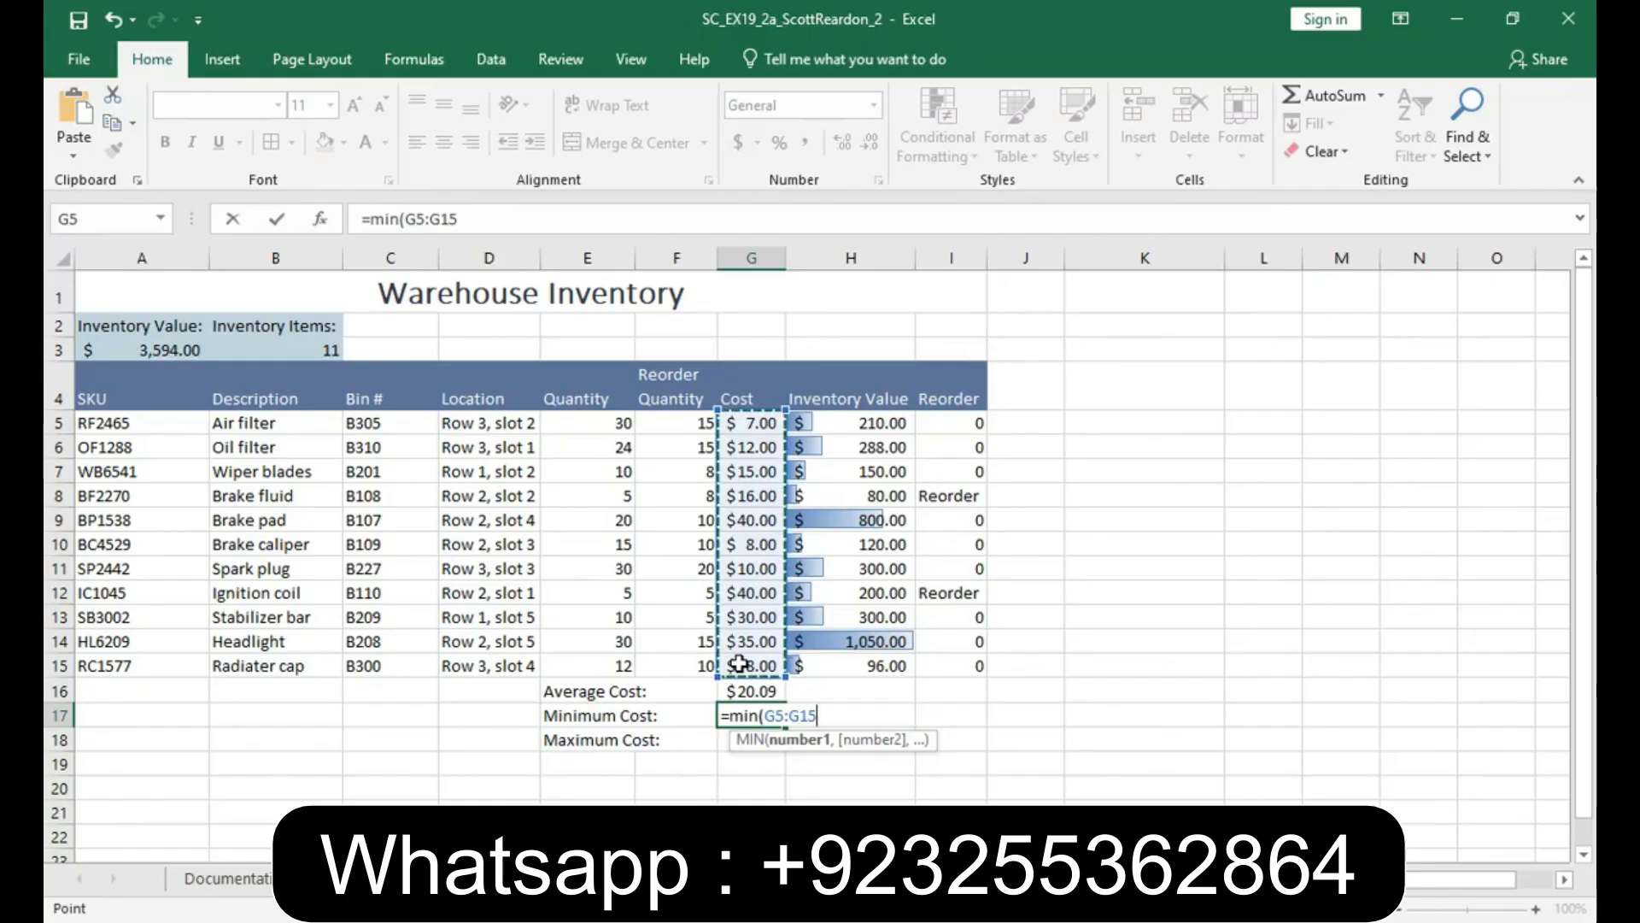
{"action": "key", "text": "Return"}
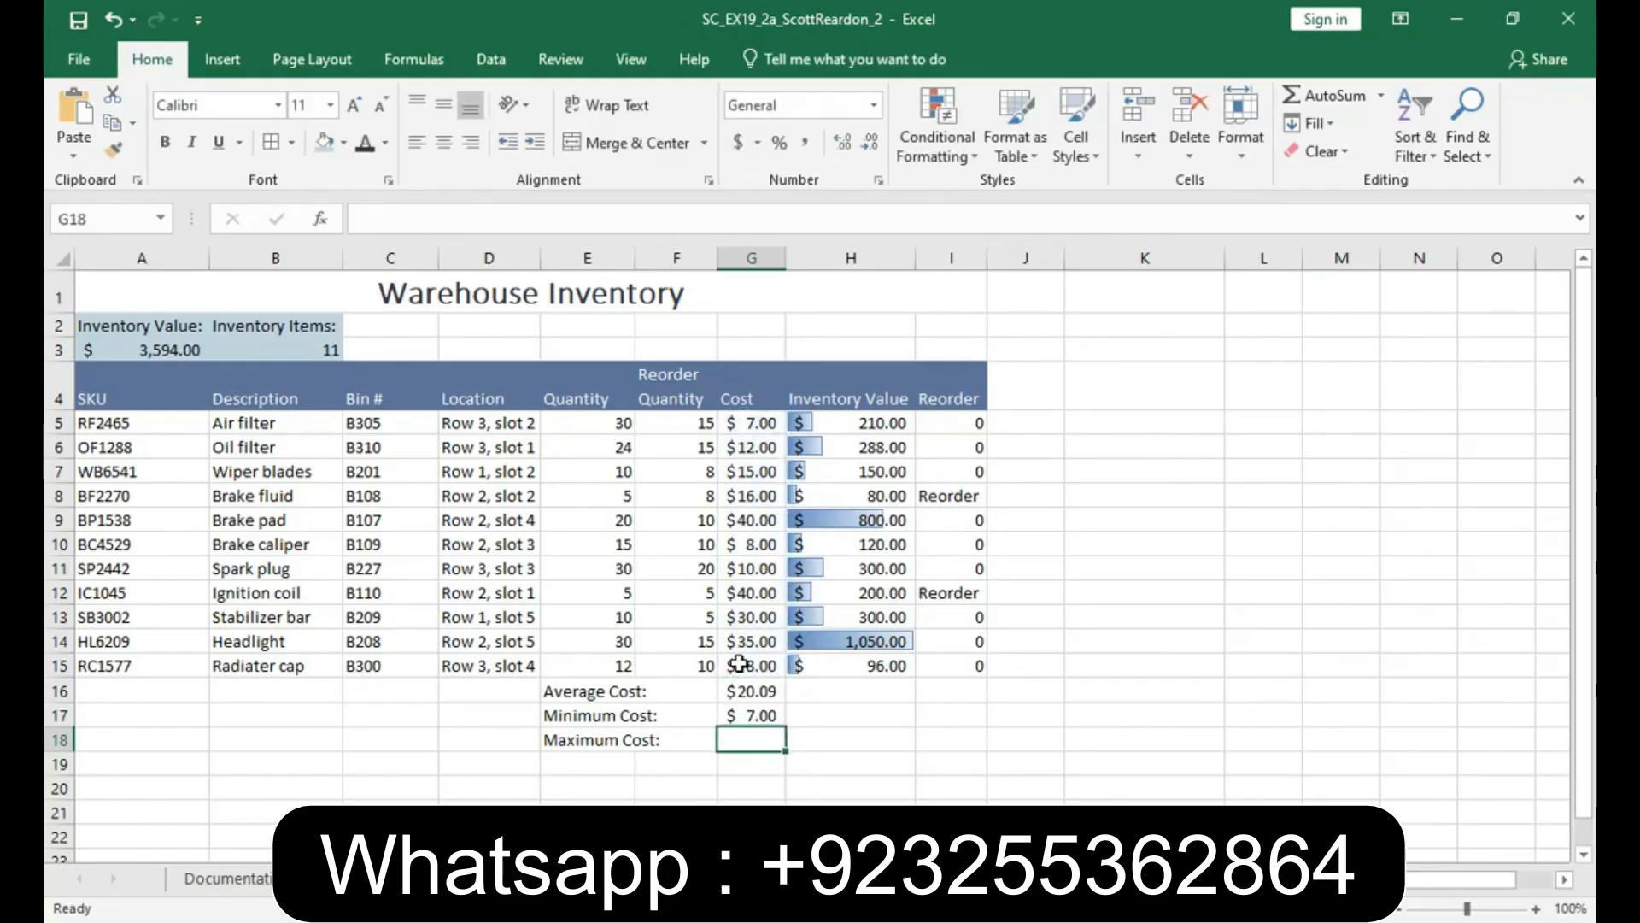
- Calculate the maximum cost in cell G18 by inserting the MAX function over G5:G15
{"action": "left_click", "coordinate": [319, 222]}
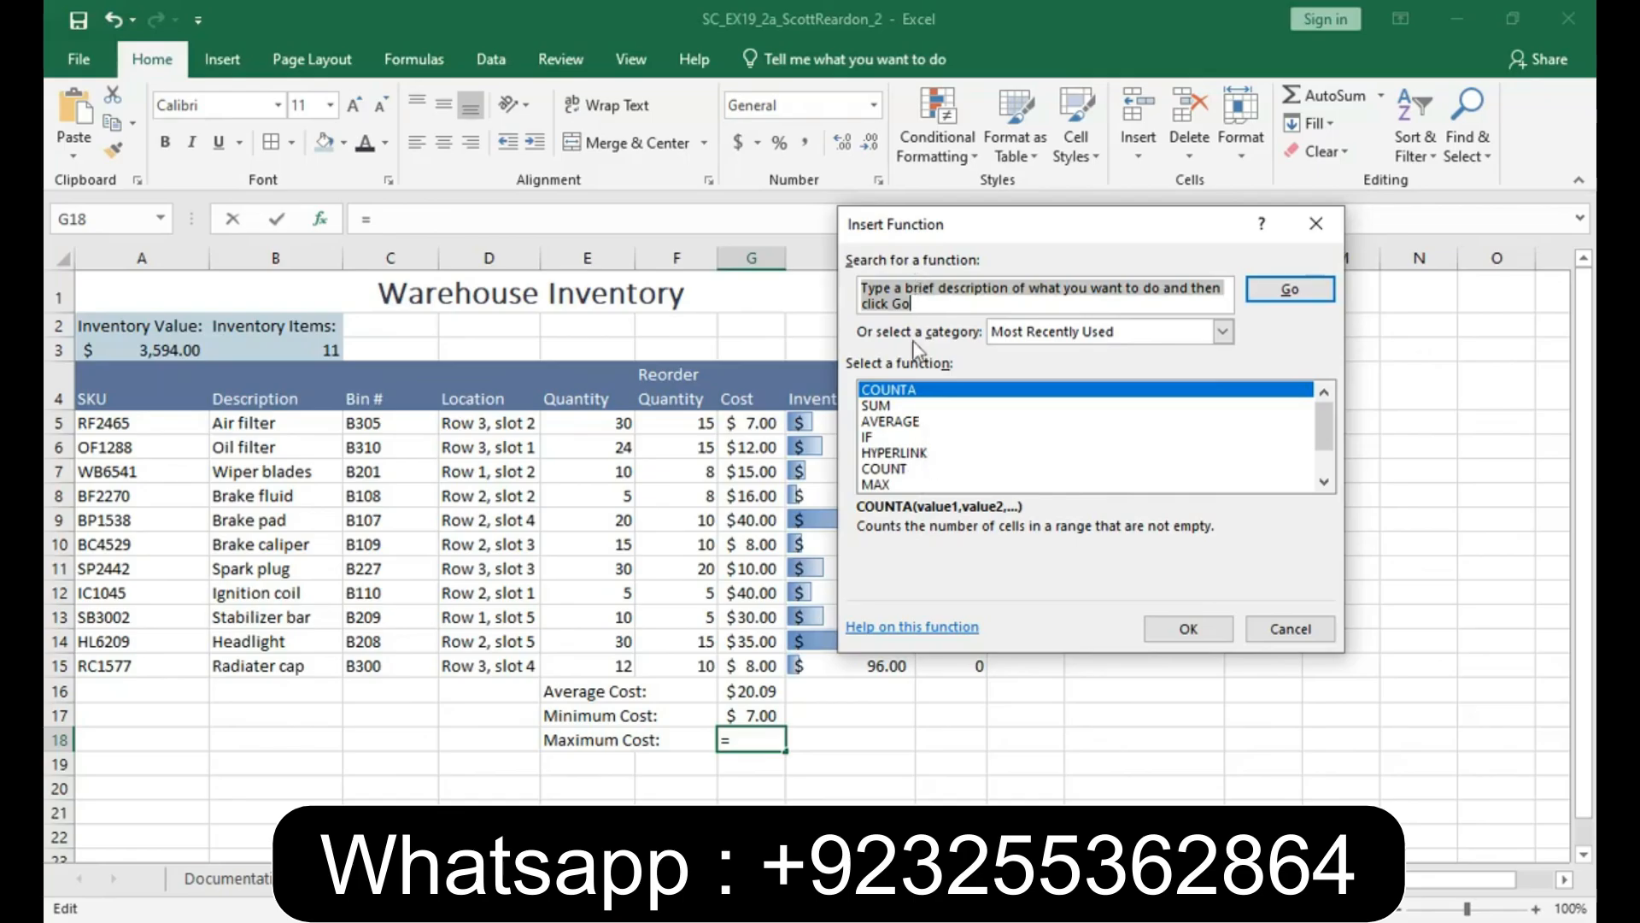
{"action": "left_click", "coordinate": [889, 485]}
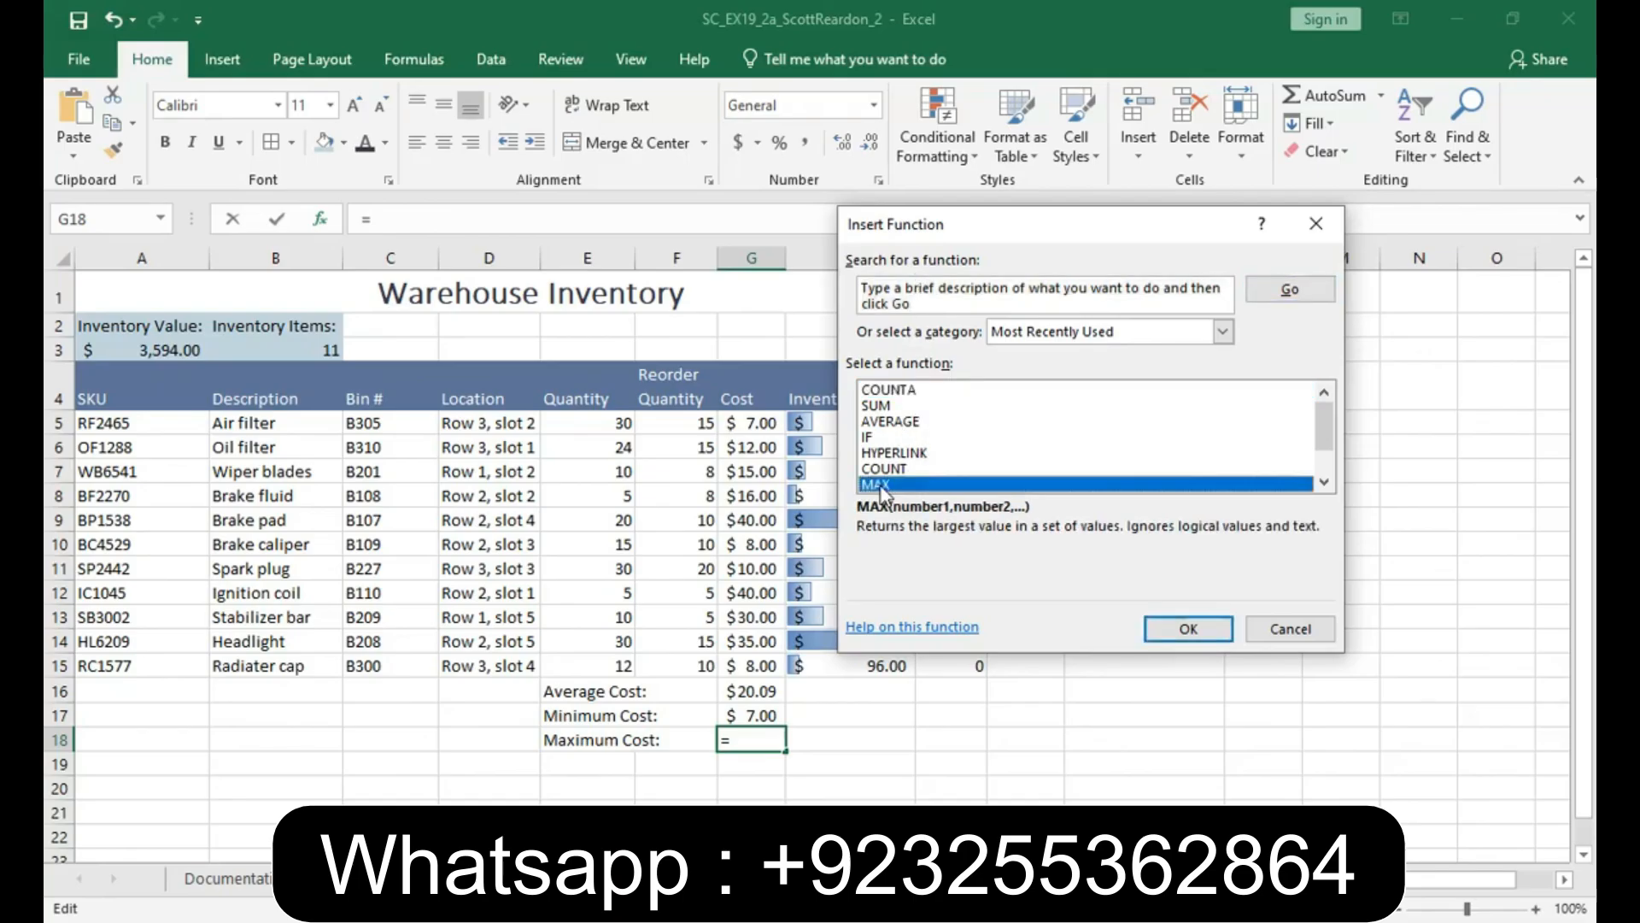
{"action": "left_click", "coordinate": [1155, 627]}
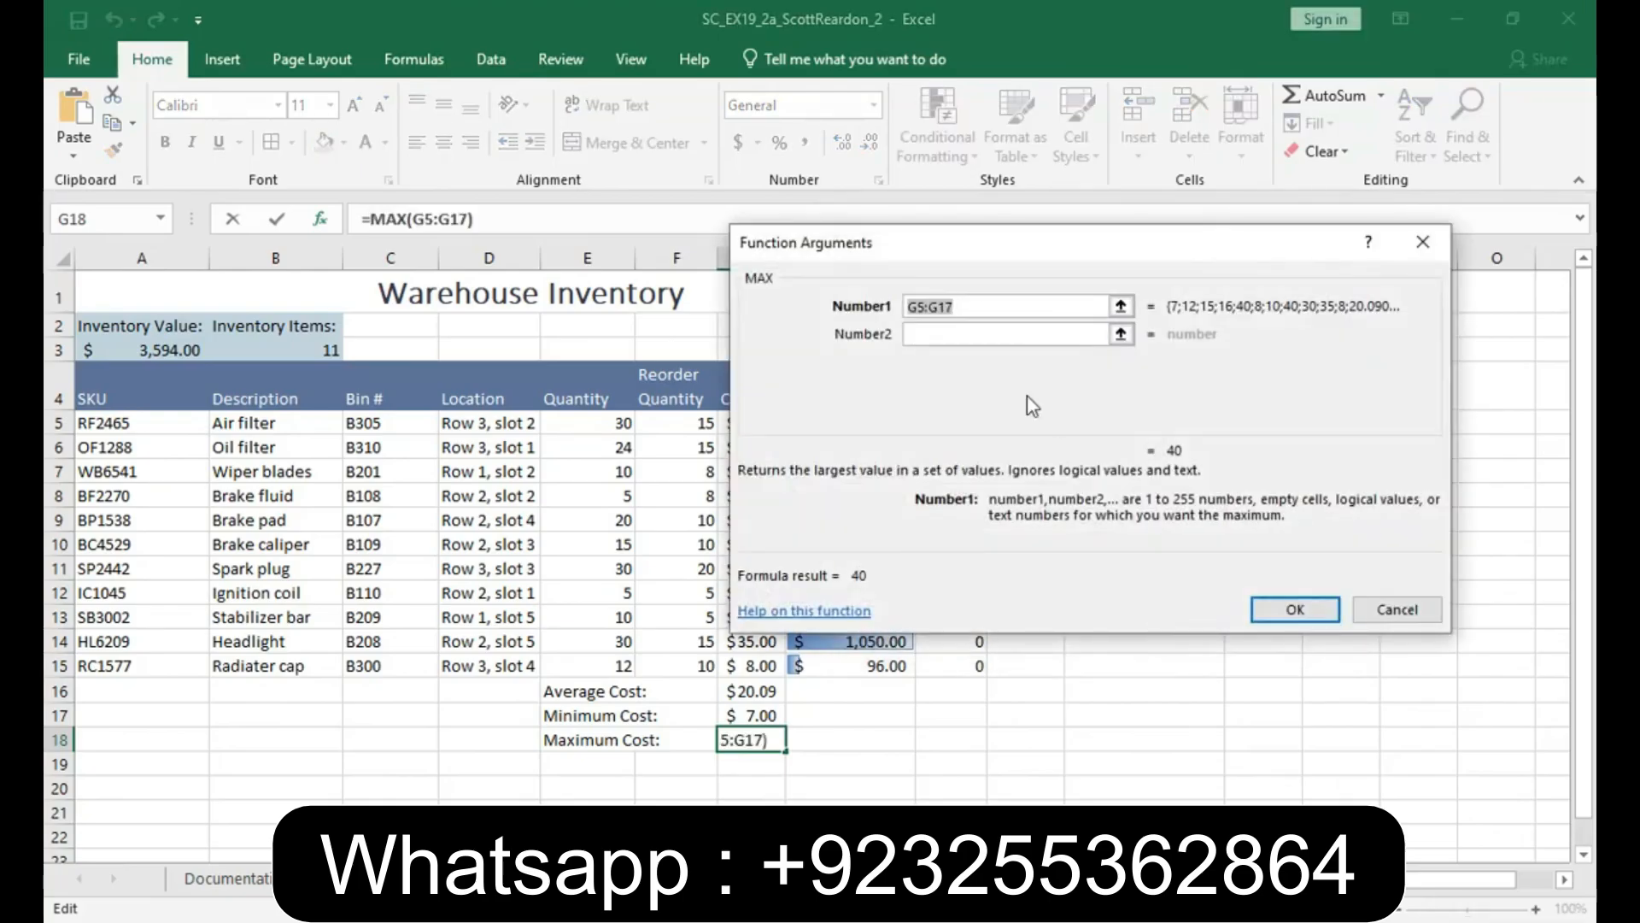
{"action": "left_click_drag", "start_coordinate": [1032, 250], "coordinate": [1190, 213]}
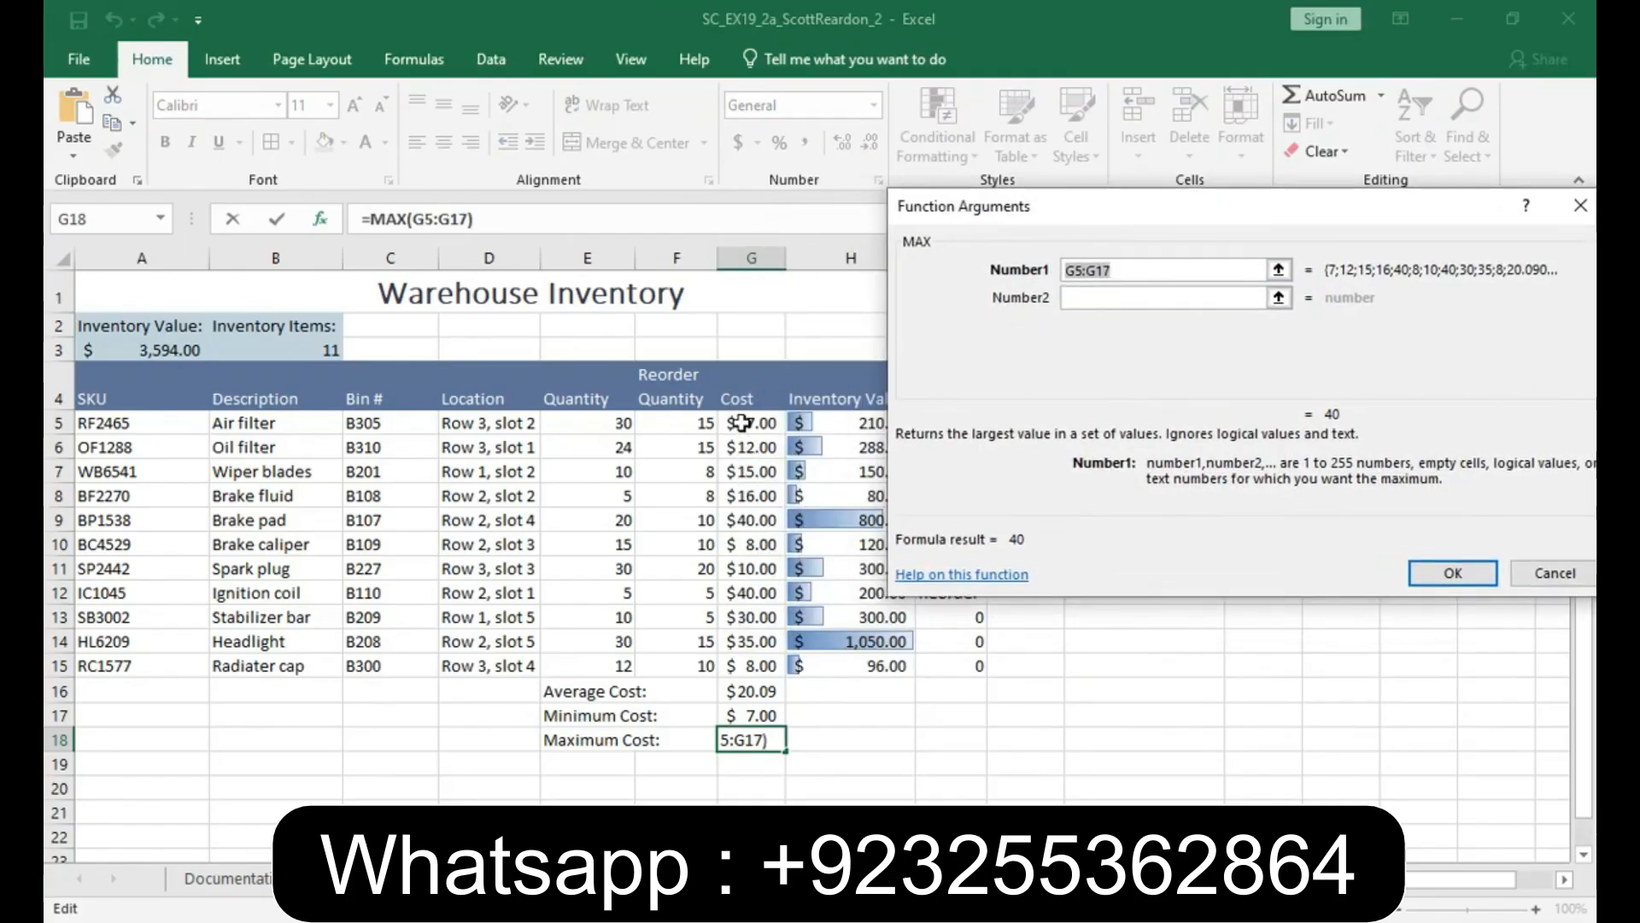
{"action": "left_click_drag", "start_coordinate": [741, 422], "coordinate": [740, 665]}
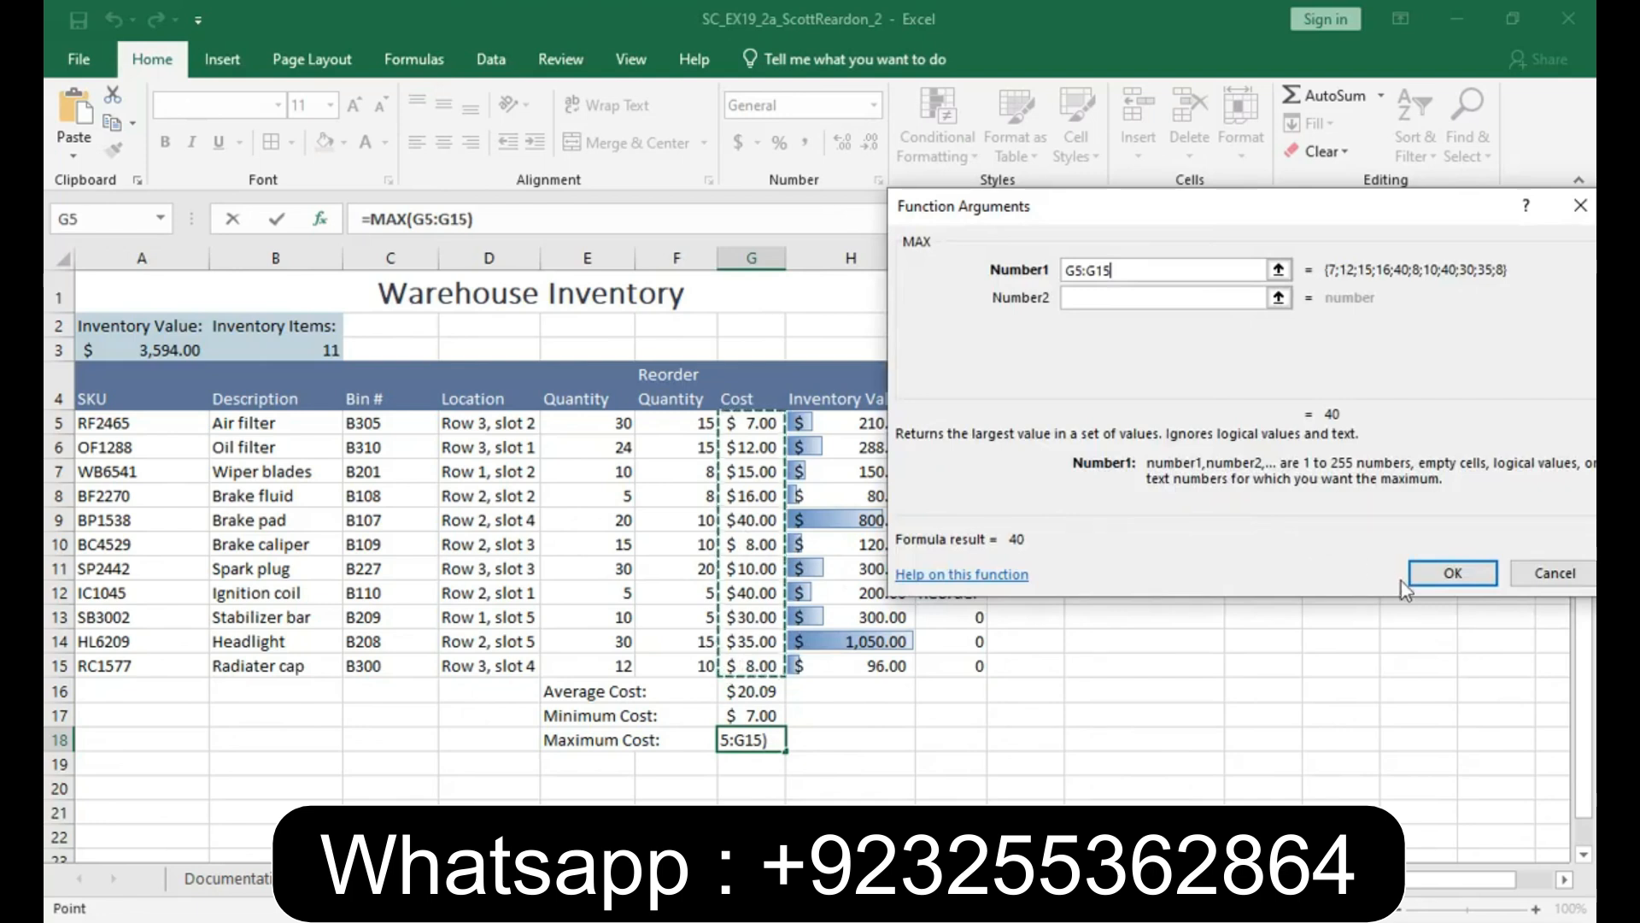
{"action": "left_click", "coordinate": [1455, 577]}
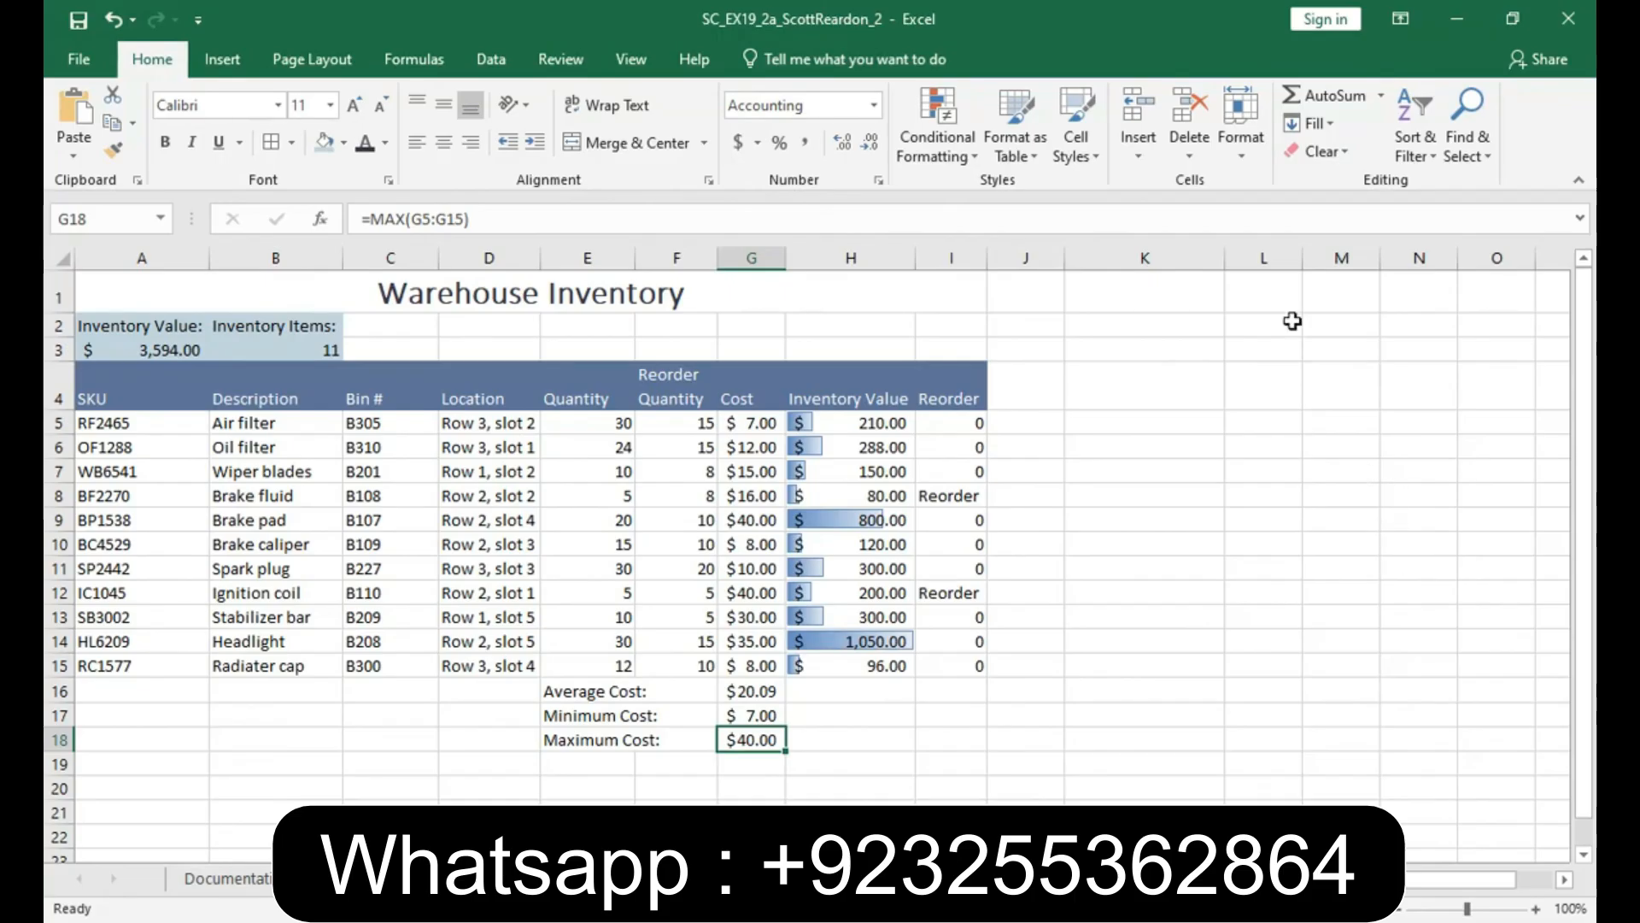
- Spell-check the whole worksheet and correct "Radiater" to "Radiator" in cell B15
{"action": "left_click", "coordinate": [559, 58]}
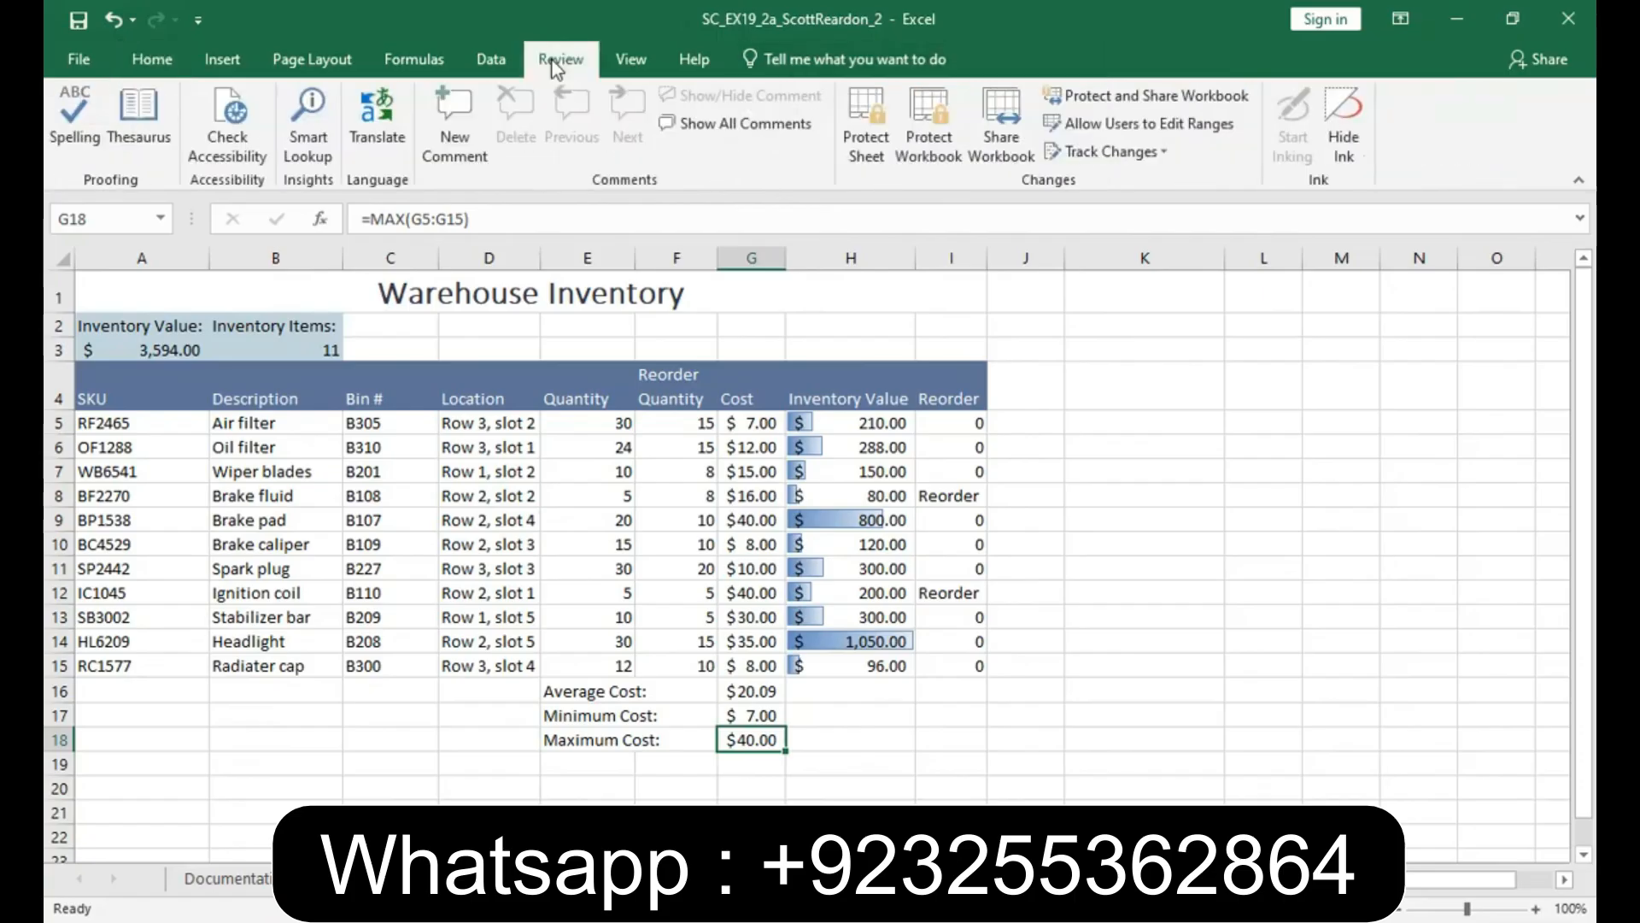
{"action": "left_click", "coordinate": [72, 120]}
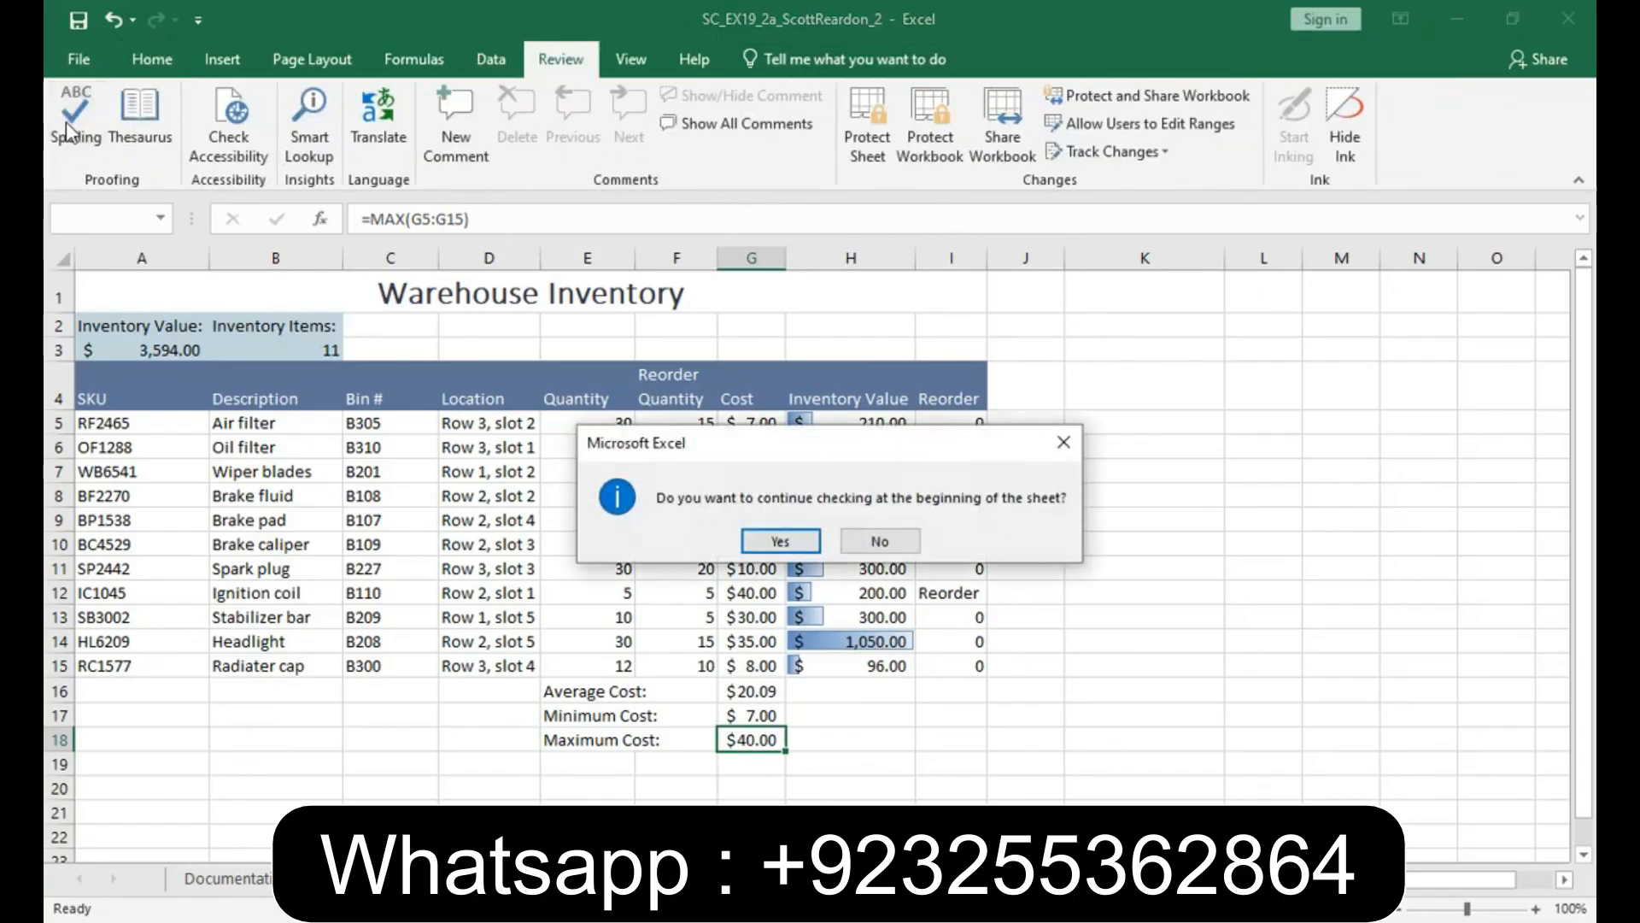
{"action": "left_click", "coordinate": [780, 541]}
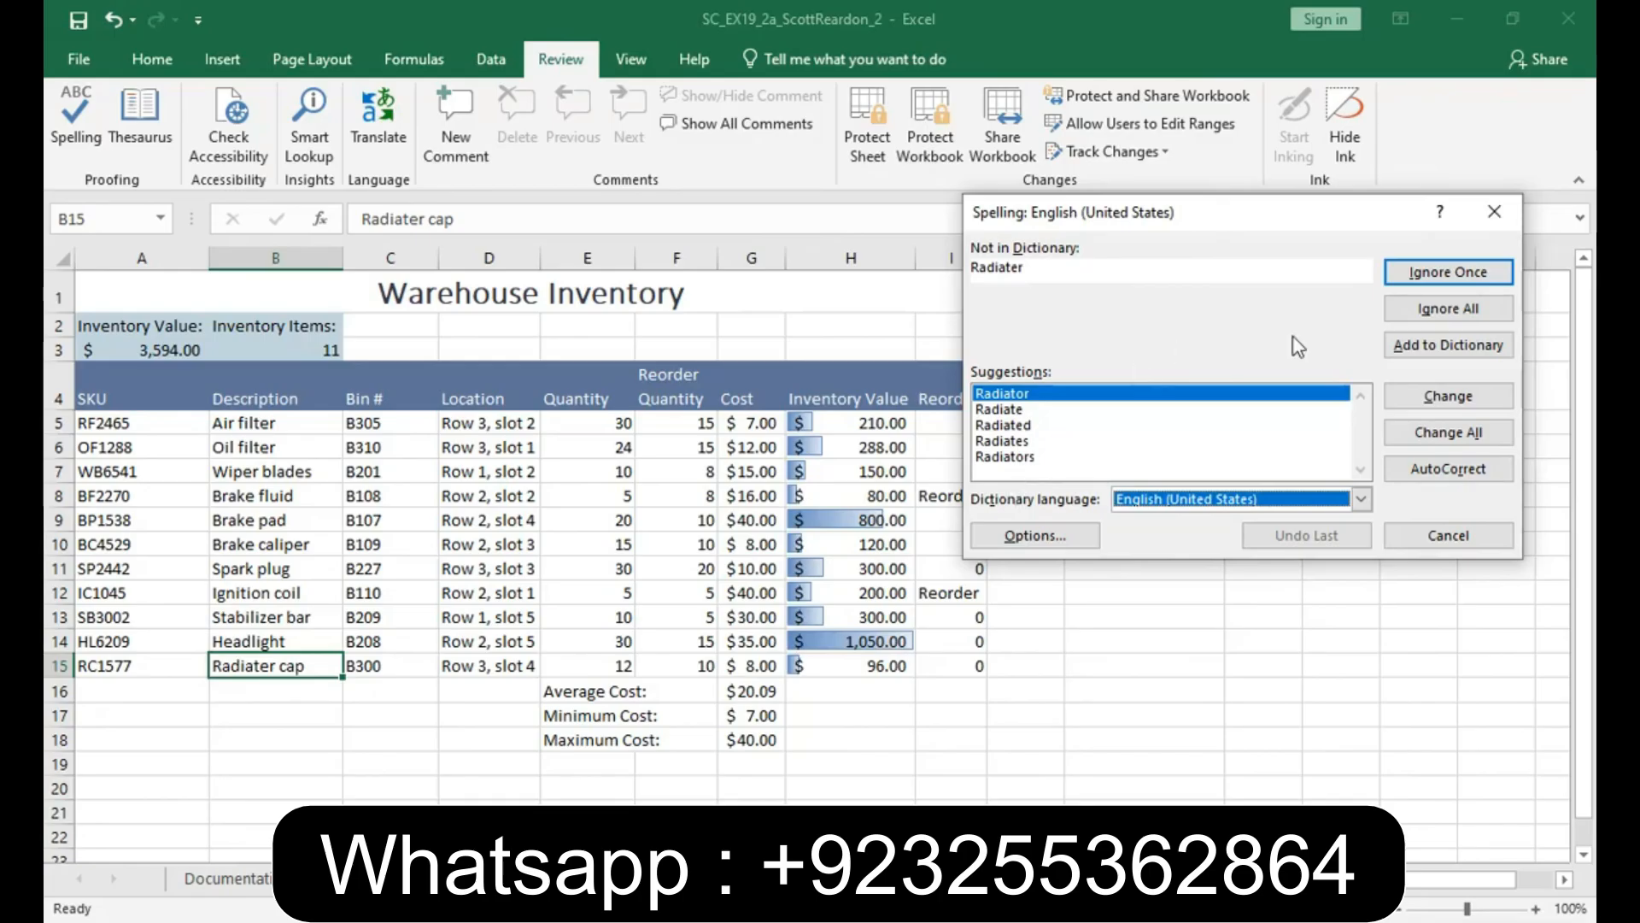
{"action": "left_click", "coordinate": [1431, 398]}
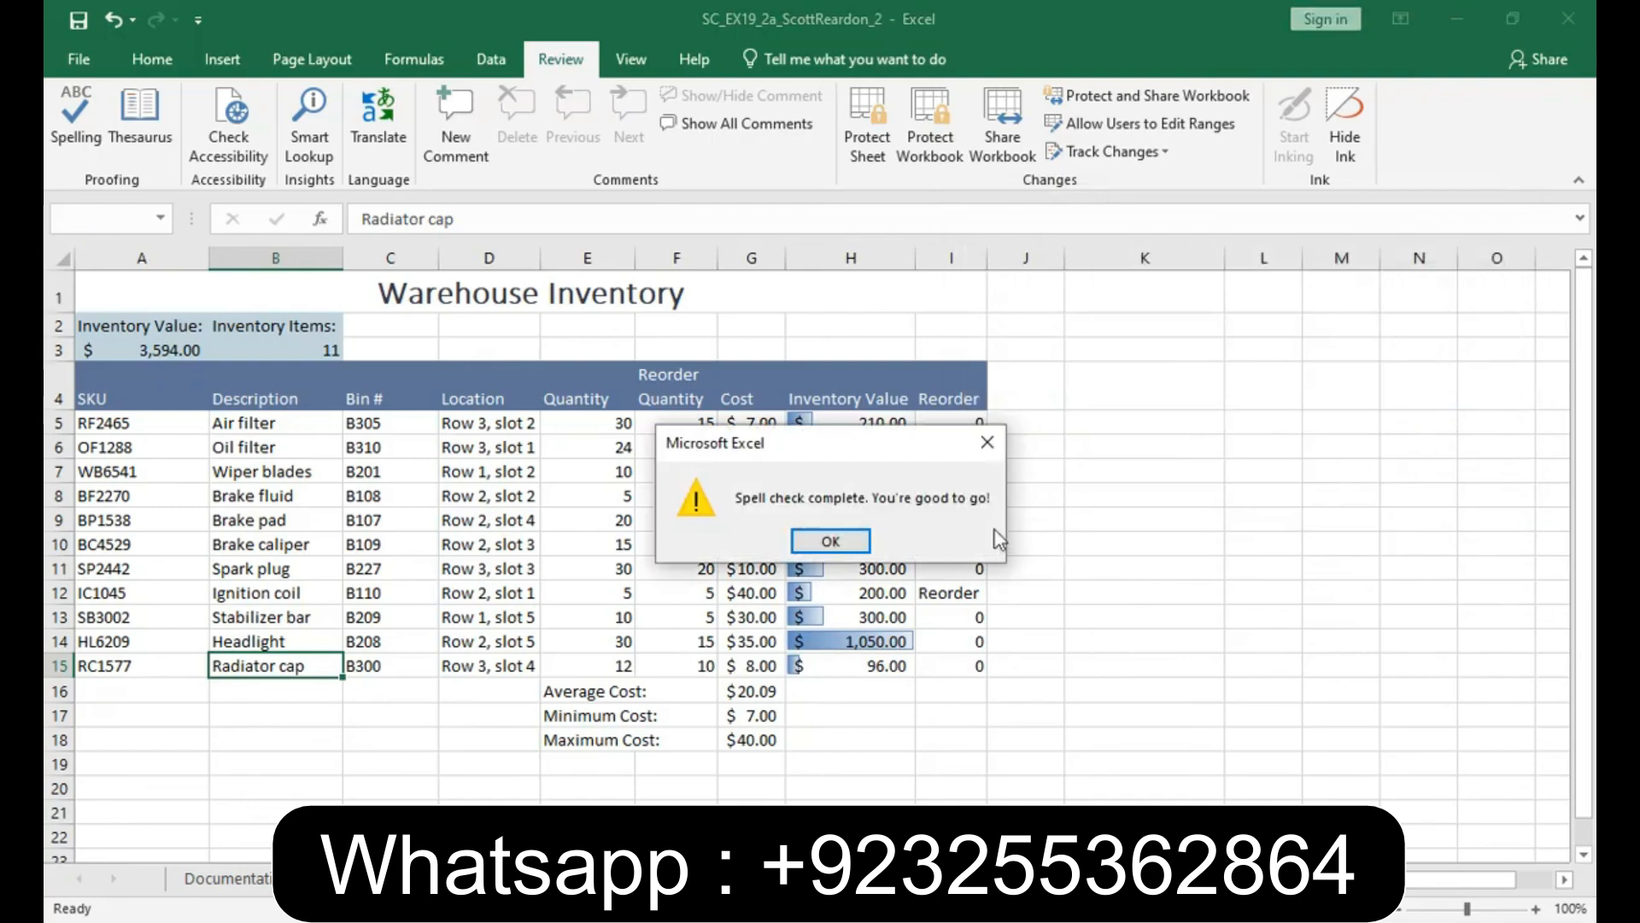
{"action": "left_click", "coordinate": [830, 541]}
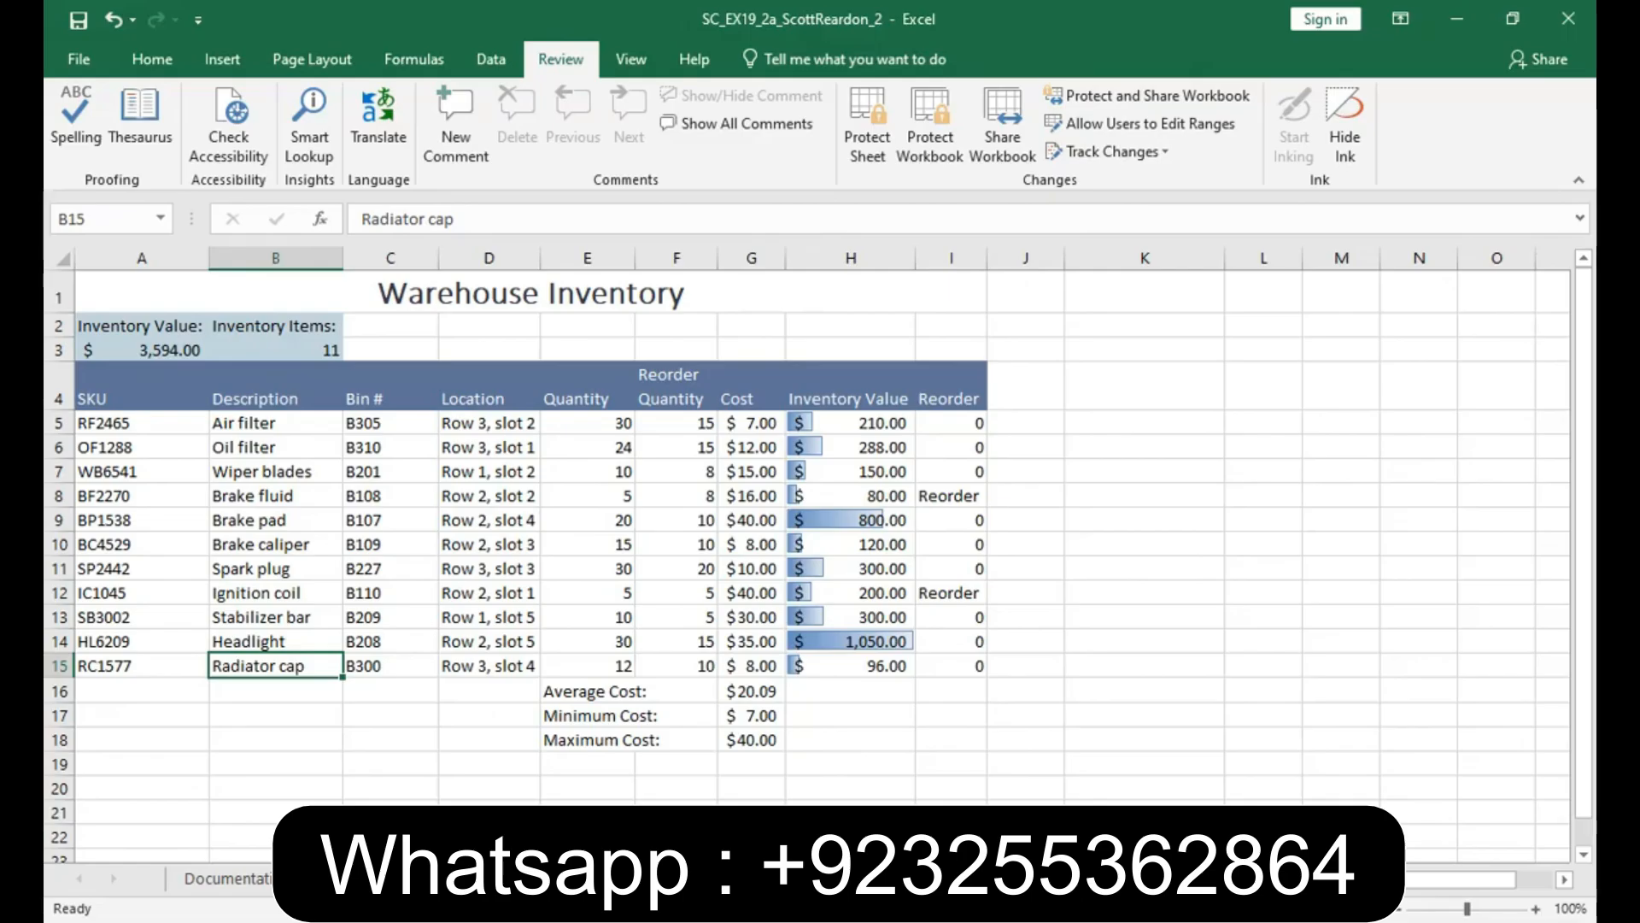
- Color the Warehouse Inventory sheet tab with the Blue-Gray, Accent 3 theme color
{"action": "right_click", "coordinate": [455, 878]}
{"action": "mouse_move", "coordinate": [508, 778]}
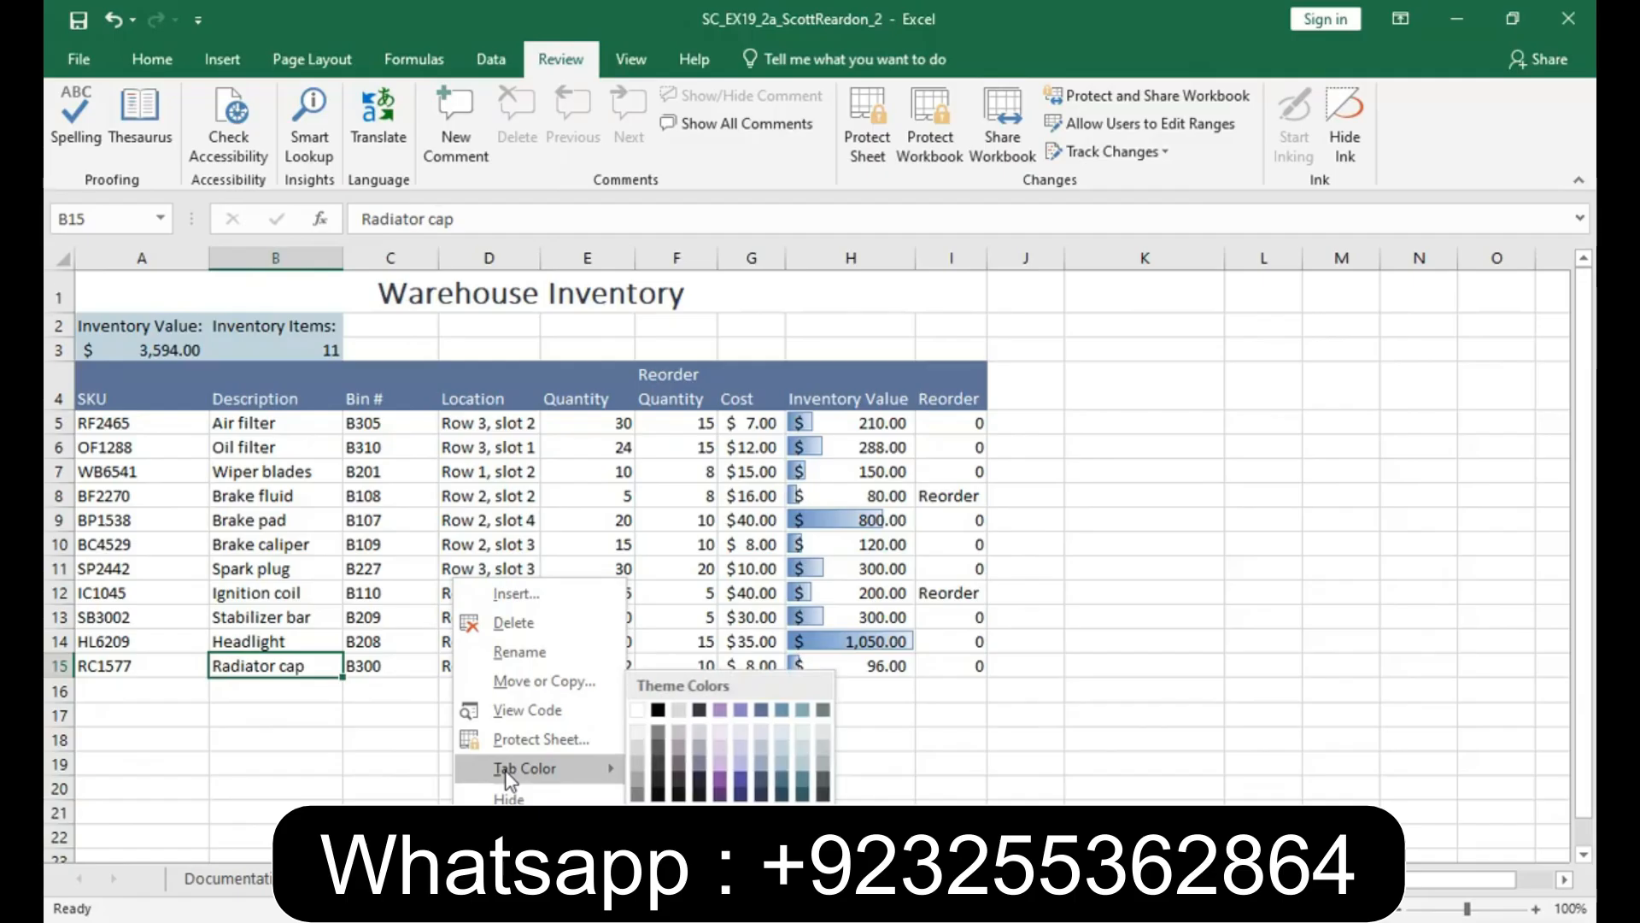
{"action": "left_click", "coordinate": [760, 714]}
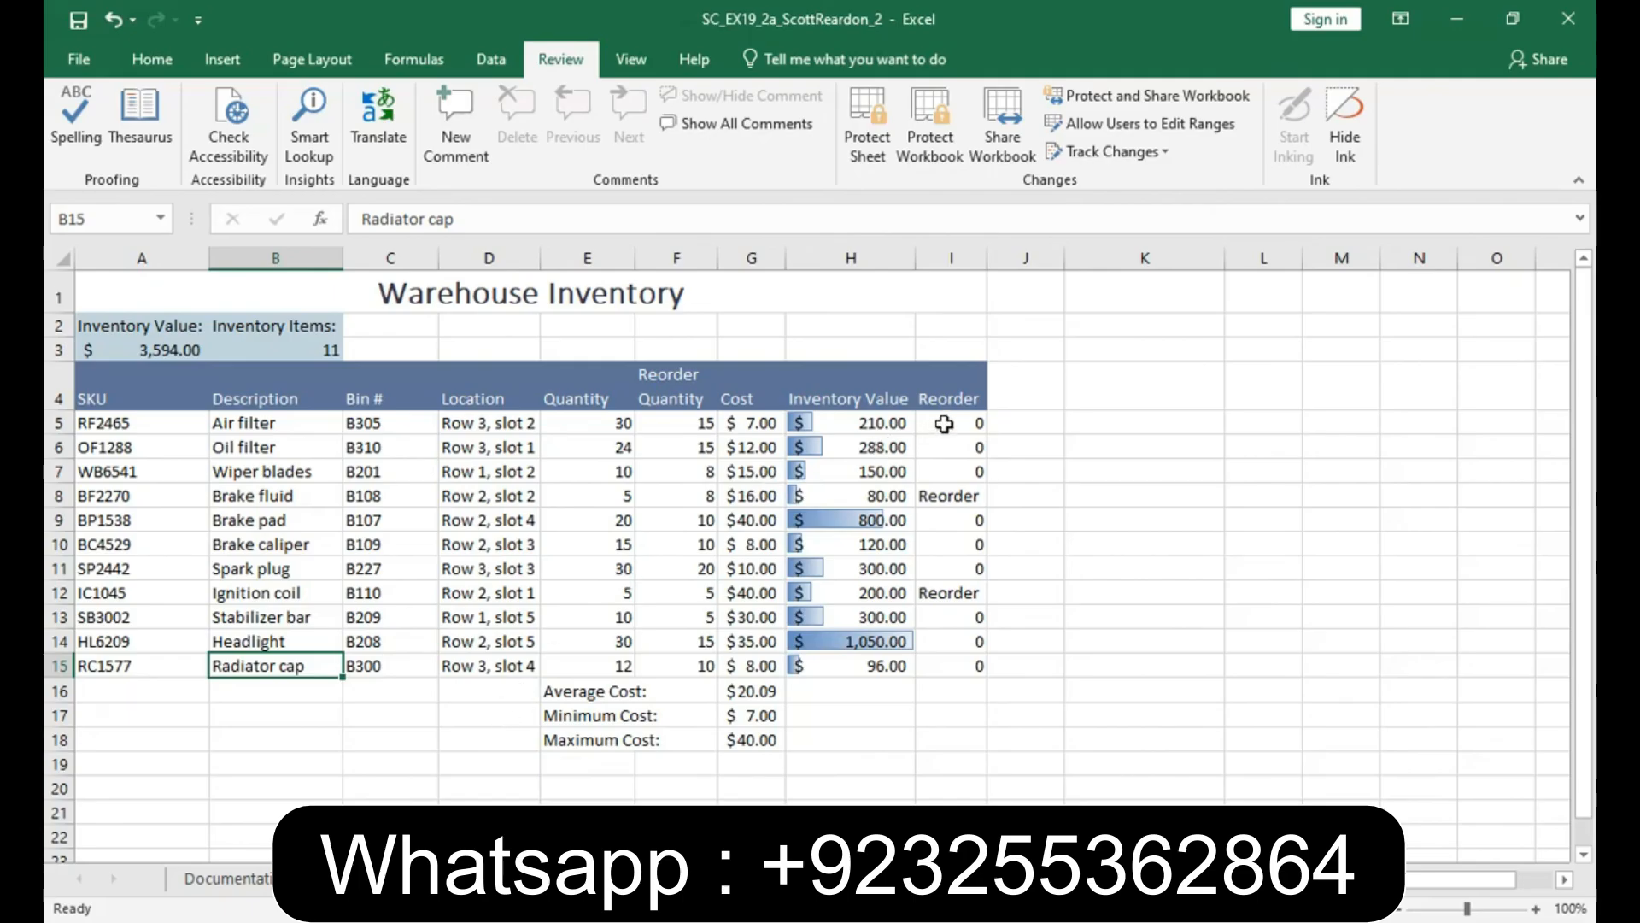
- Highlight cells in I5:I15 equal to "Reorder" using Light Red Fill with Dark Red Text conditional formatting
{"action": "left_click_drag", "start_coordinate": [944, 423], "coordinate": [937, 661]}
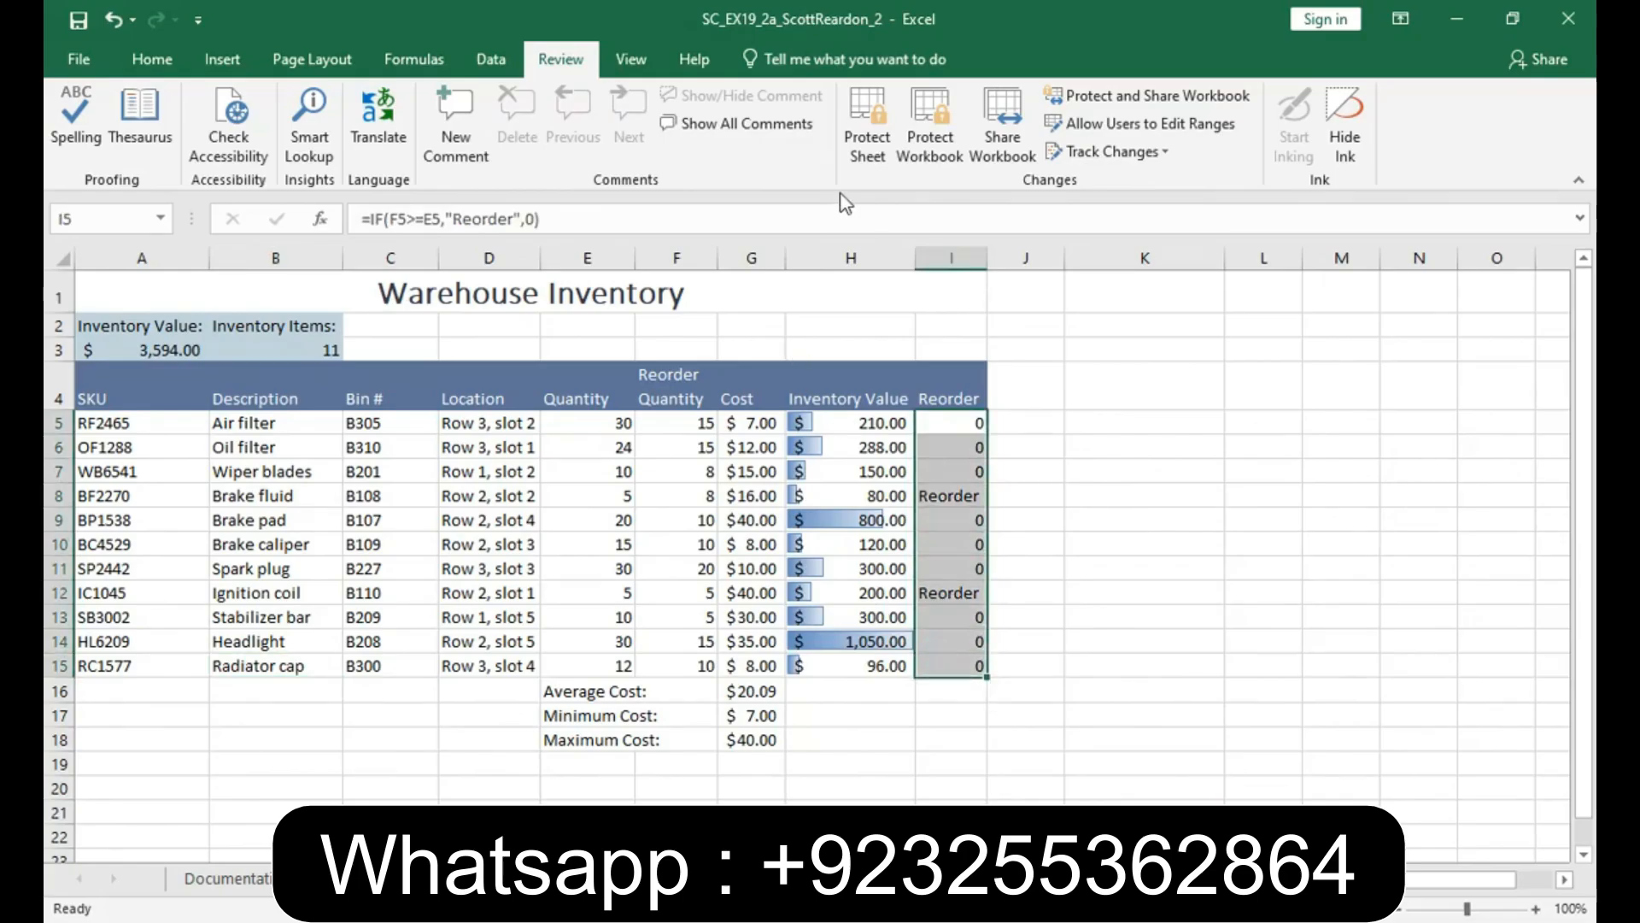
{"action": "left_click", "coordinate": [151, 59]}
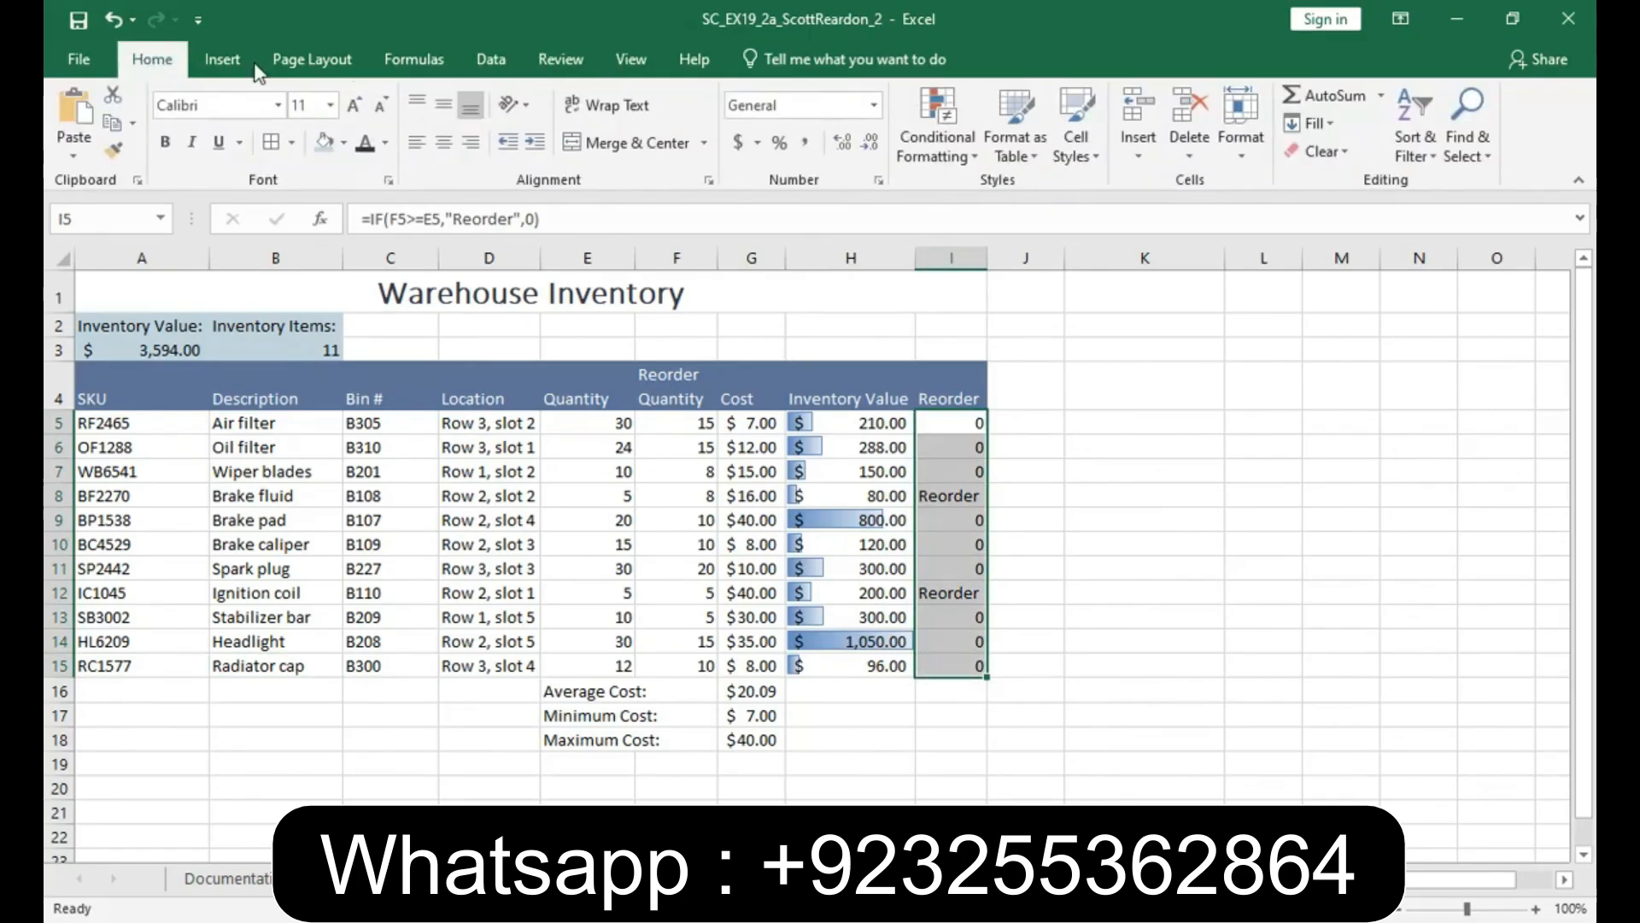
{"action": "left_click", "coordinate": [945, 161]}
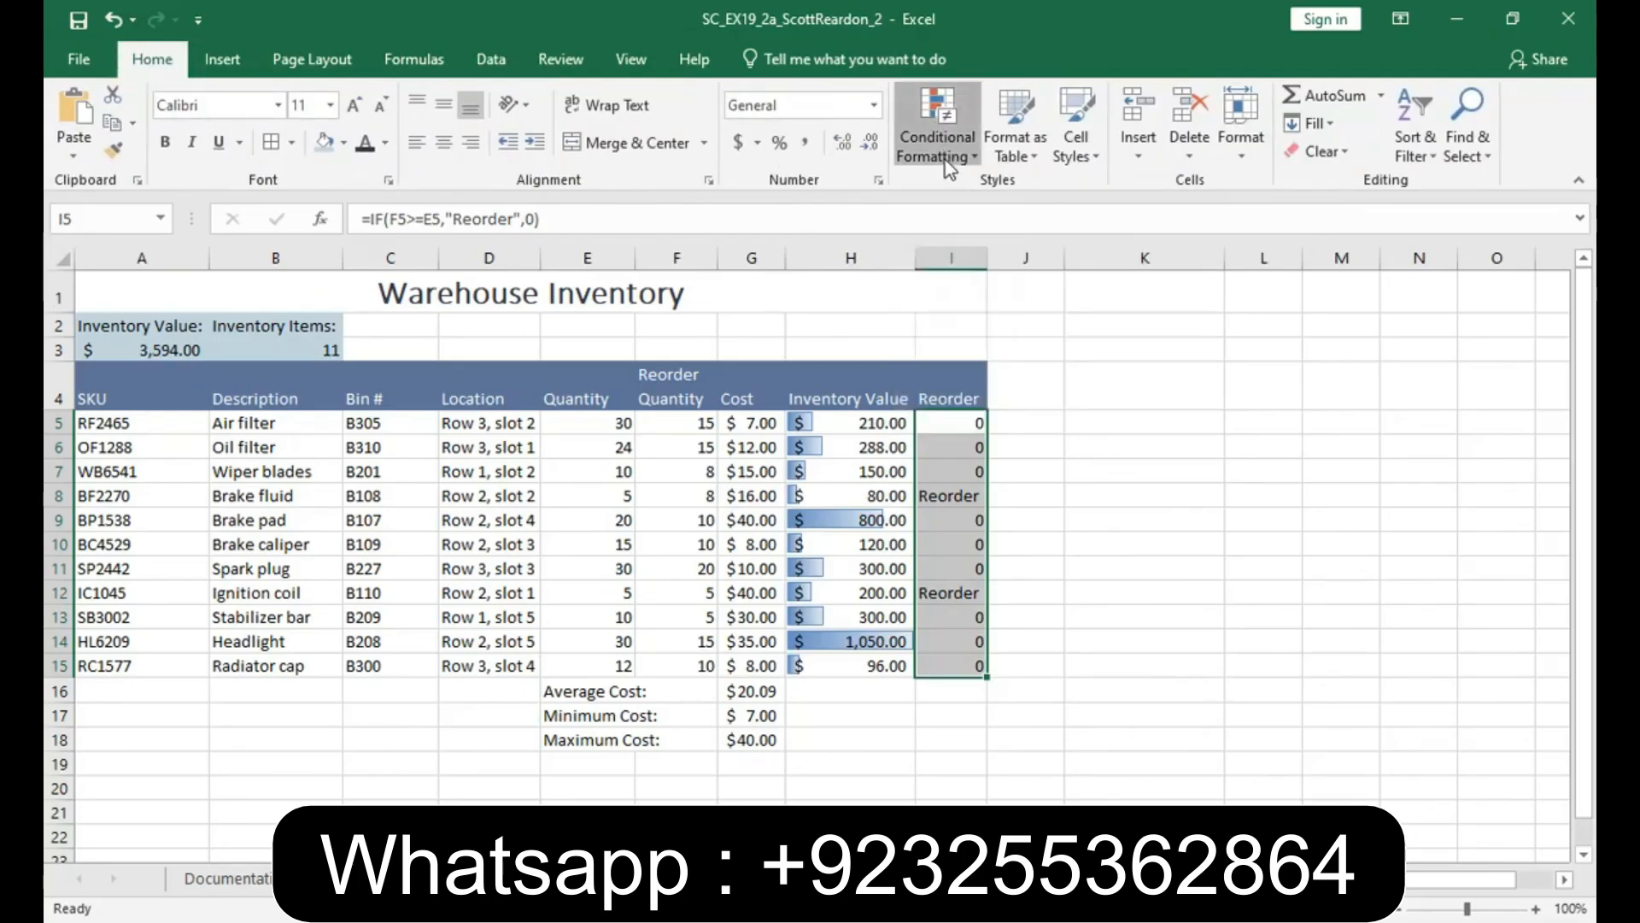
{"action": "mouse_move", "coordinate": [1033, 191]}
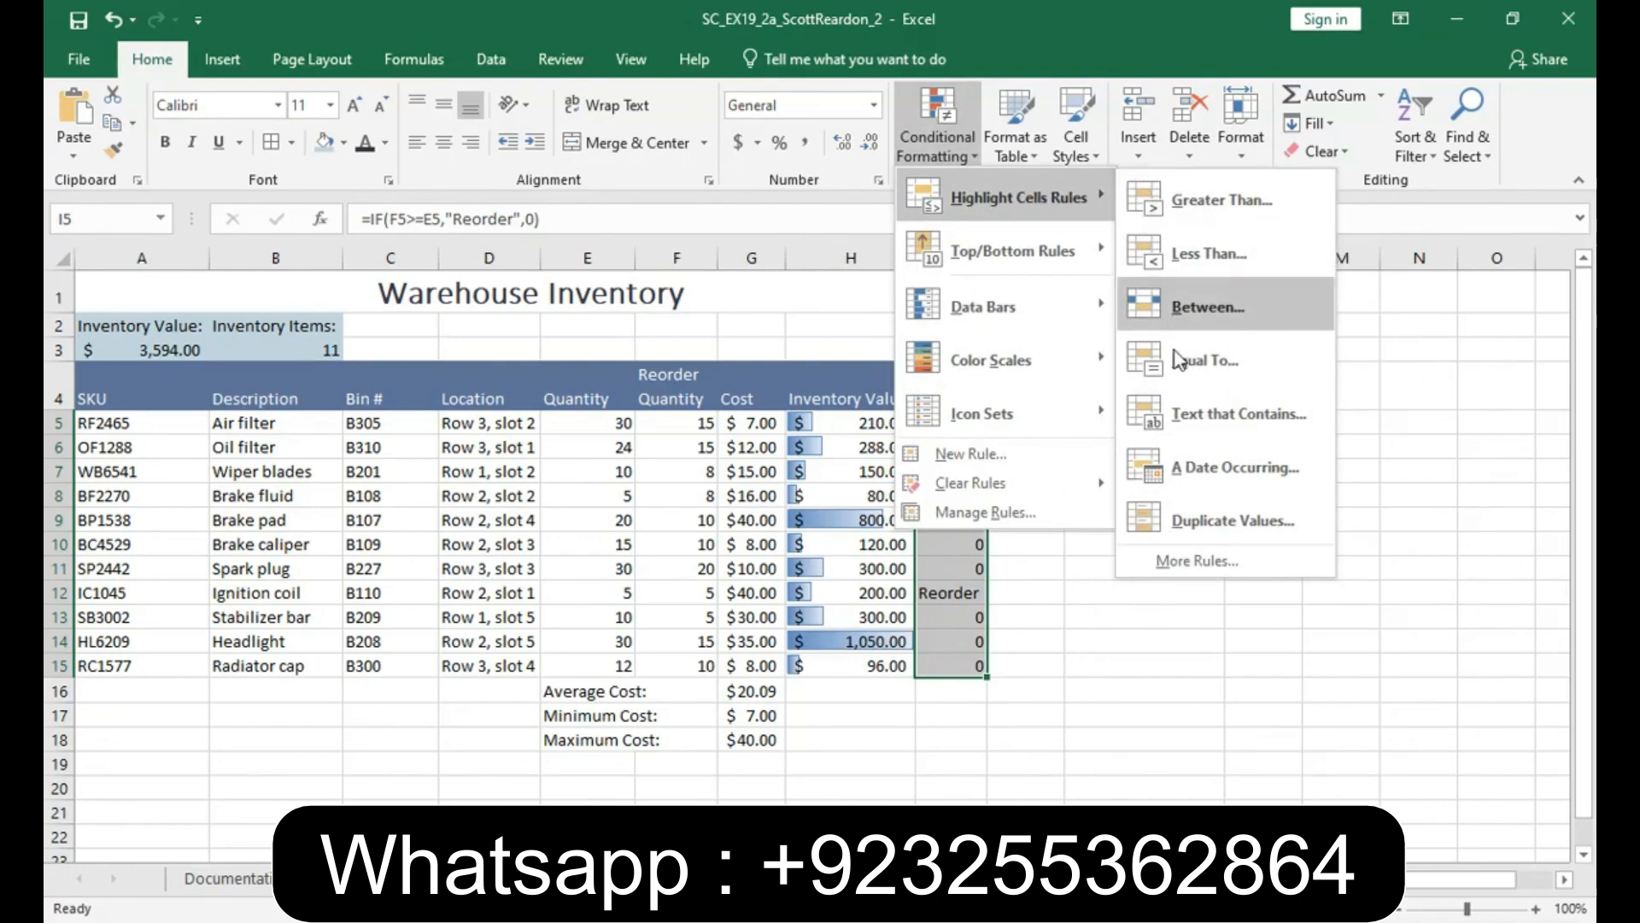
{"action": "left_click", "coordinate": [1177, 376]}
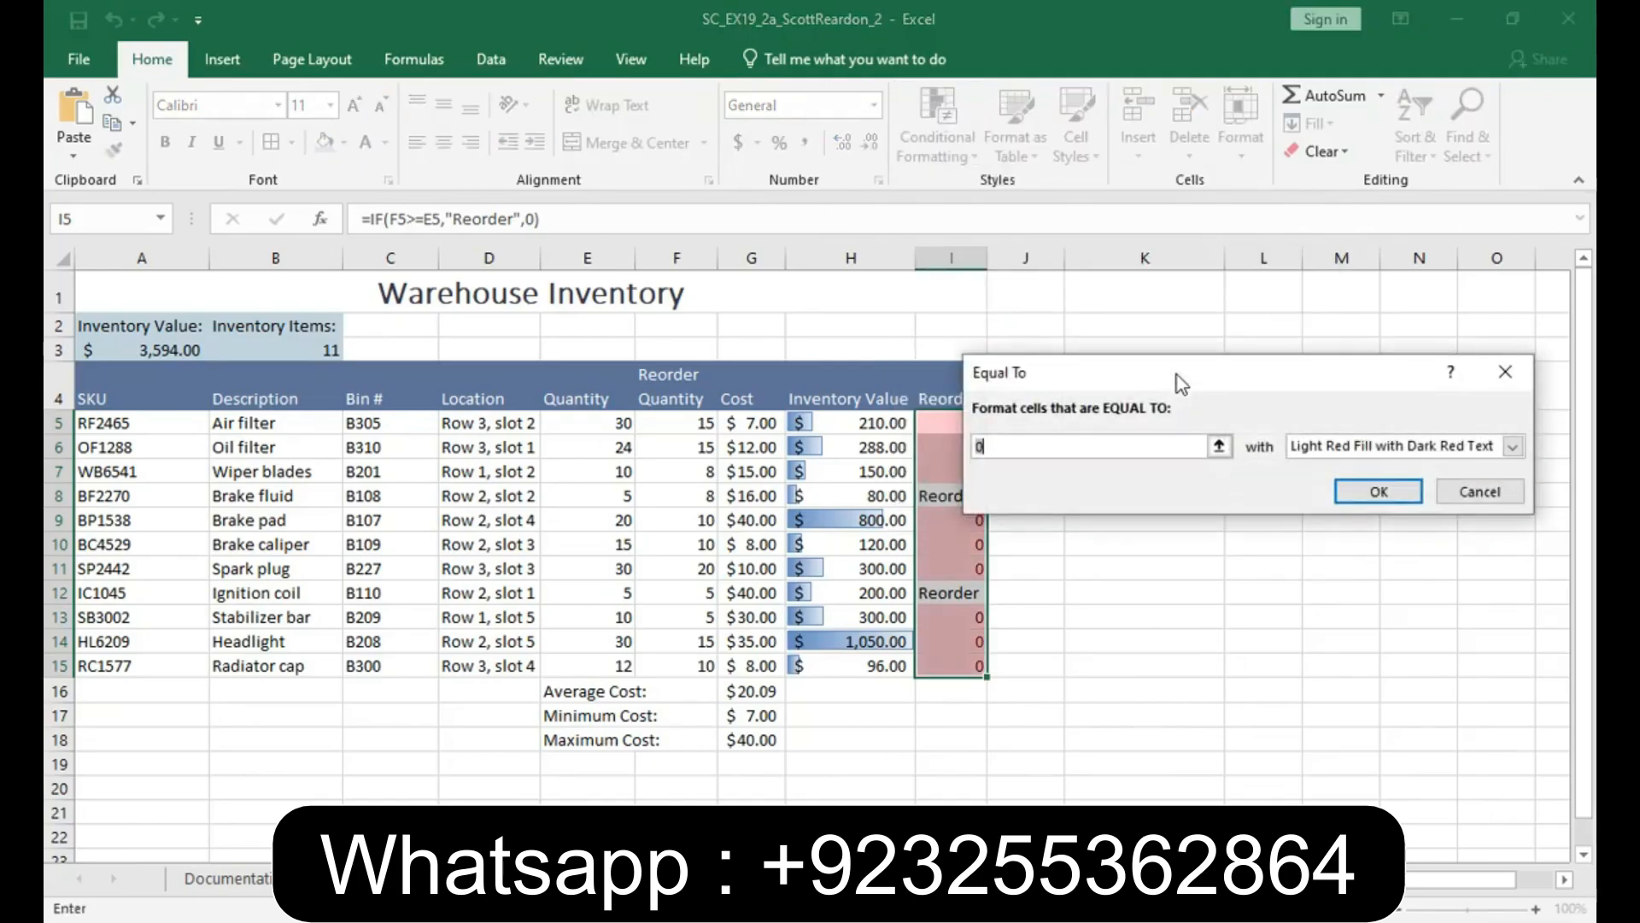
{"action": "type", "text": "R"}
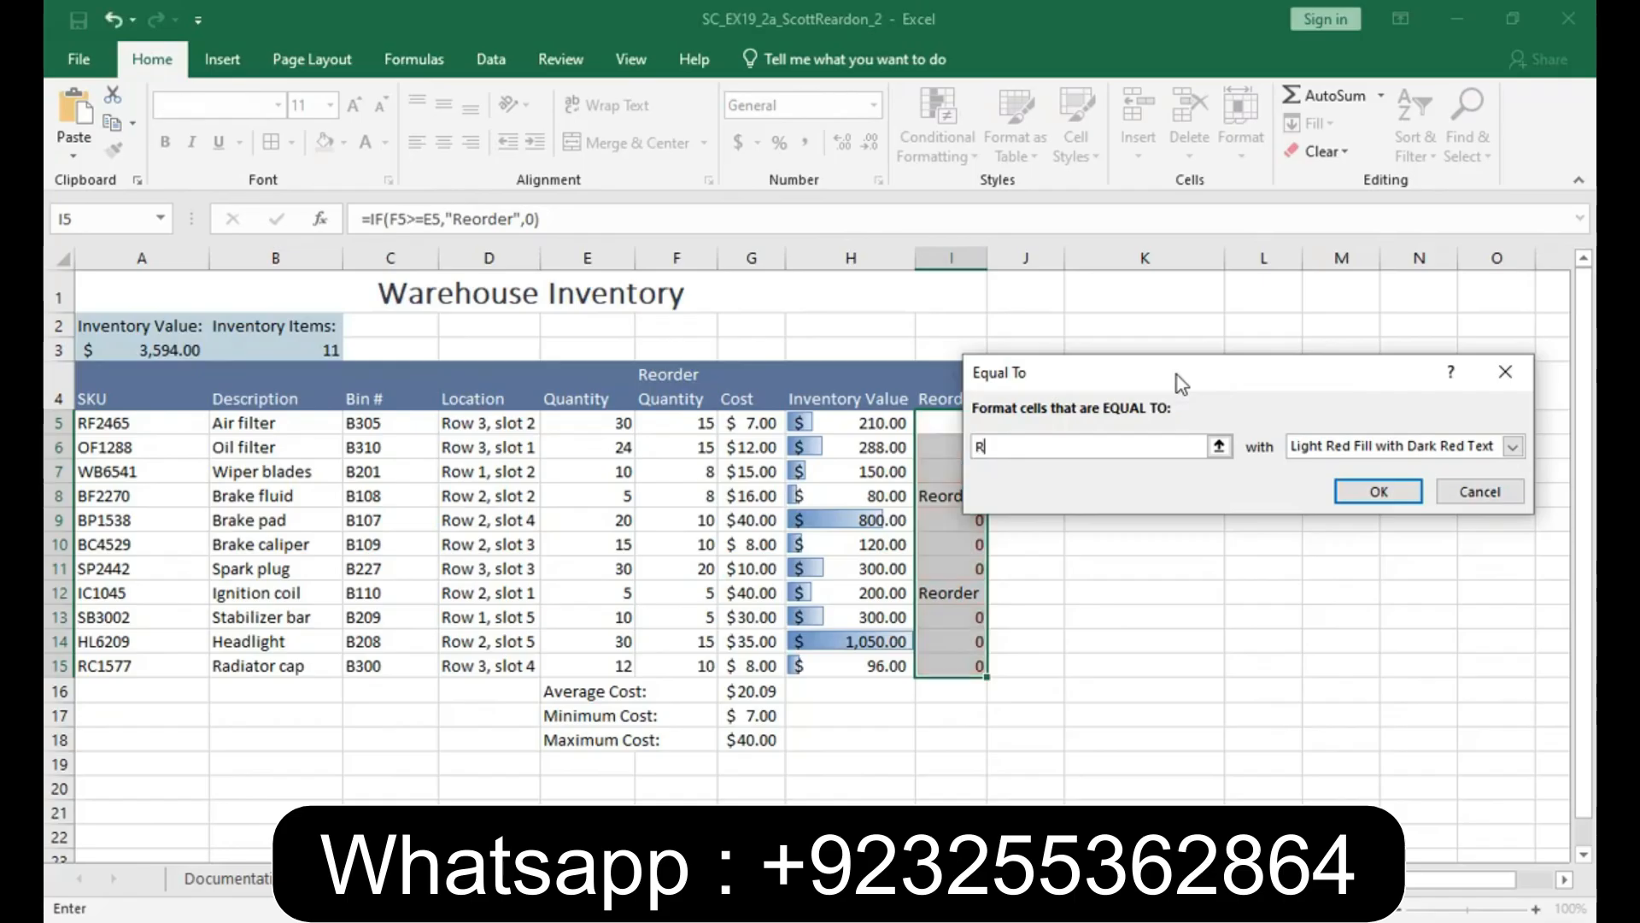
{"action": "type", "text": "eorder"}
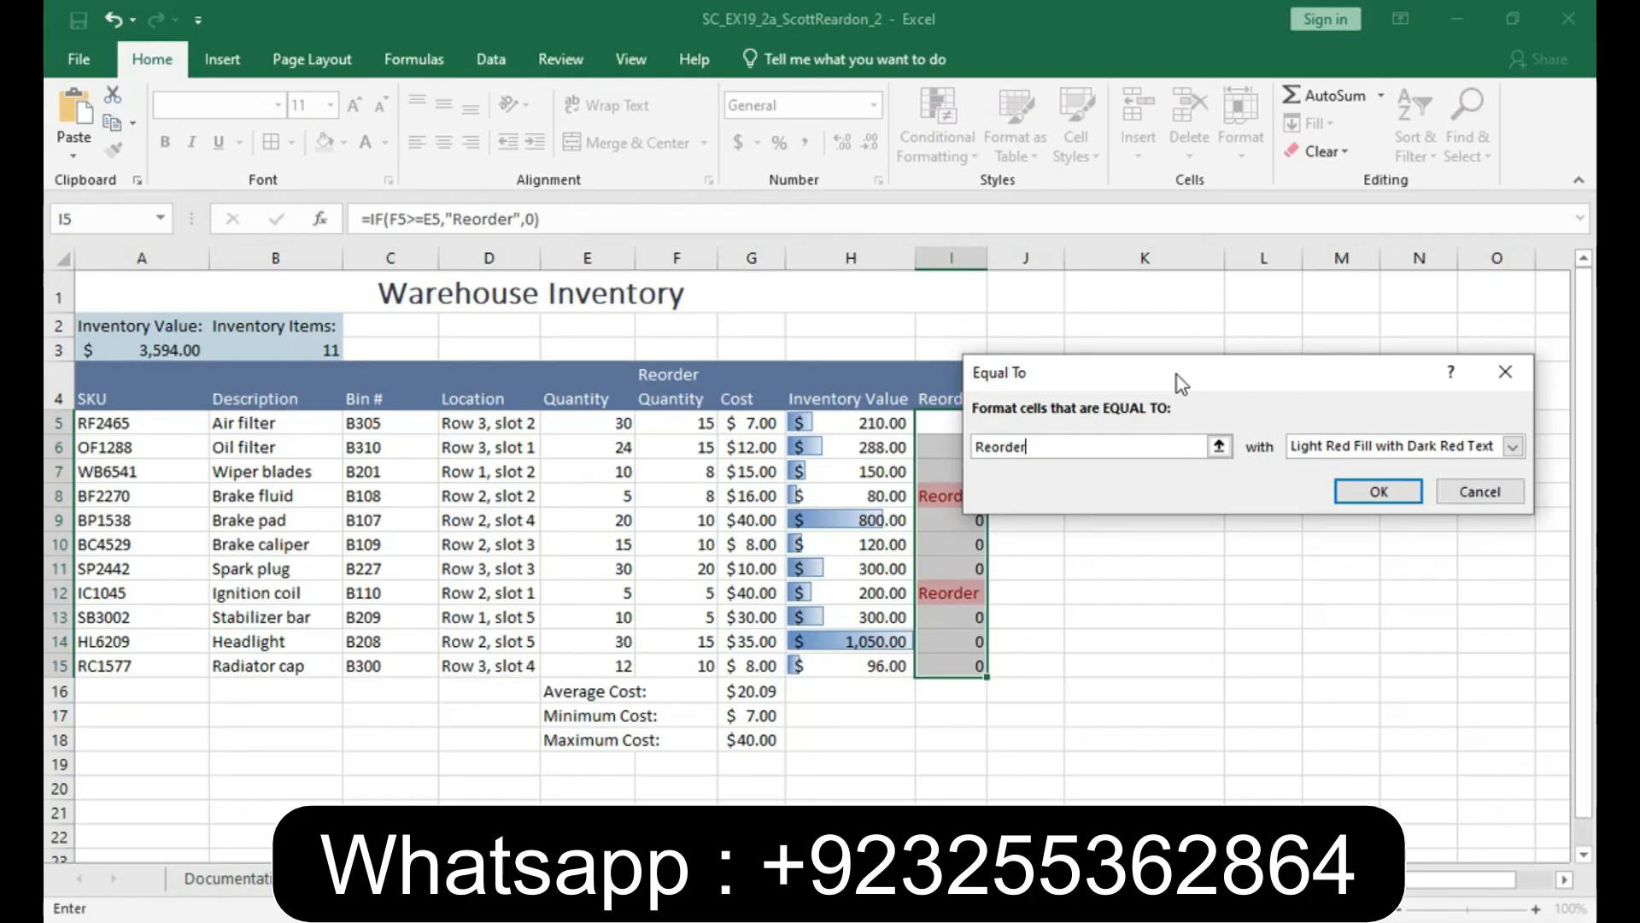
{"action": "left_click", "coordinate": [1359, 489]}
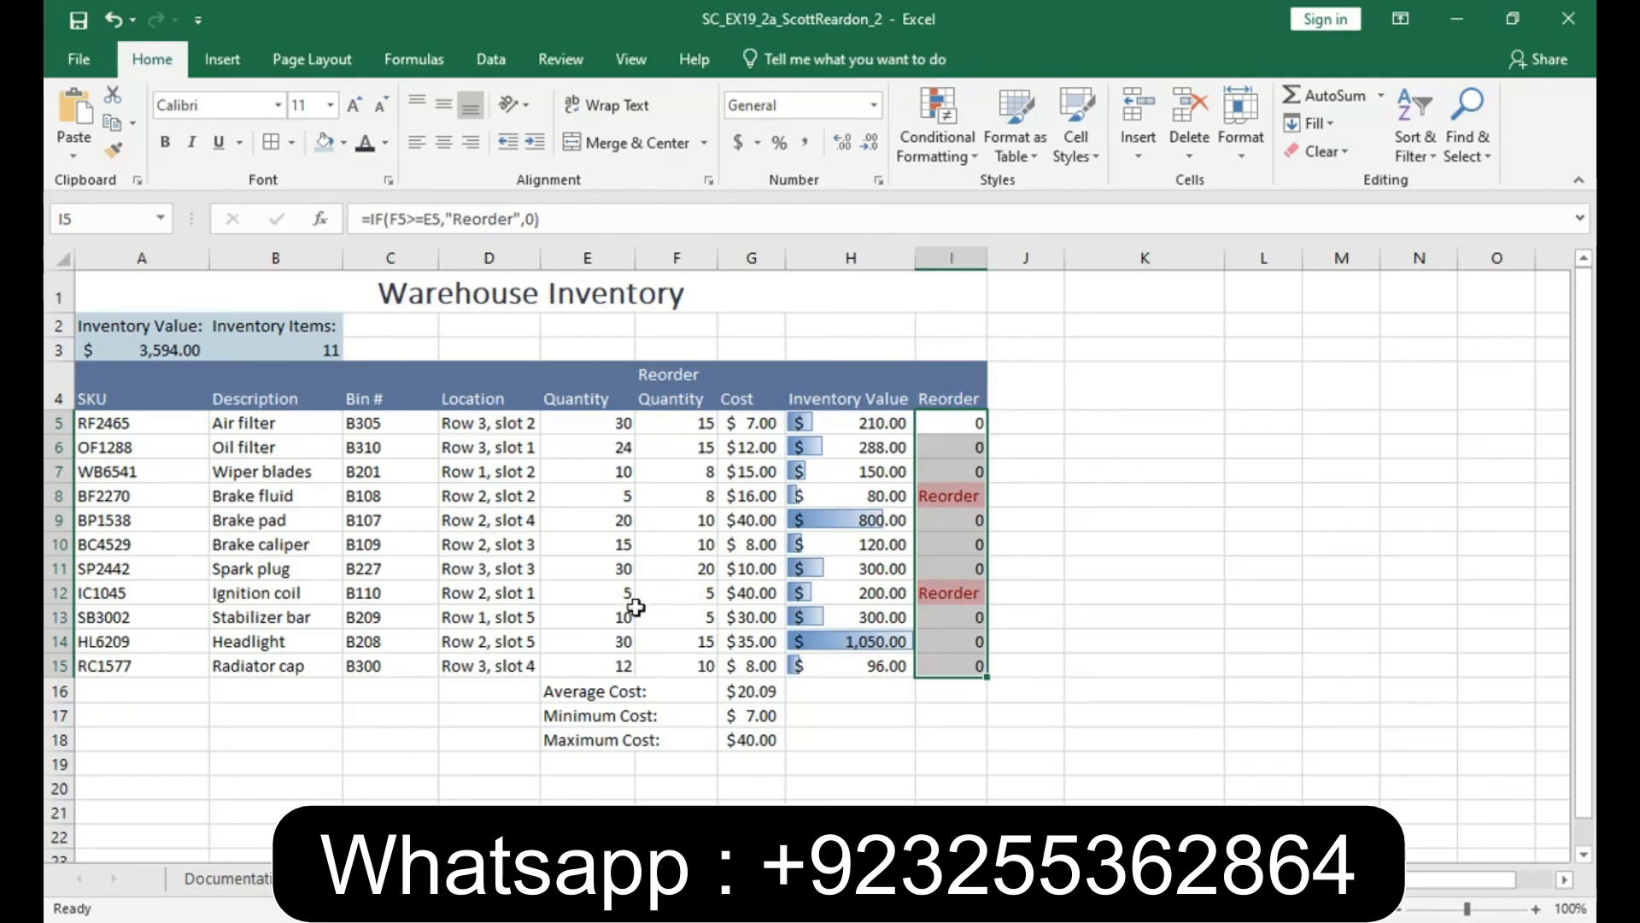
- Apply the Accent3 cell style to the average, minimum and maximum cost labels in E16:F18 and save the workbook
{"action": "left_click", "coordinate": [572, 698]}
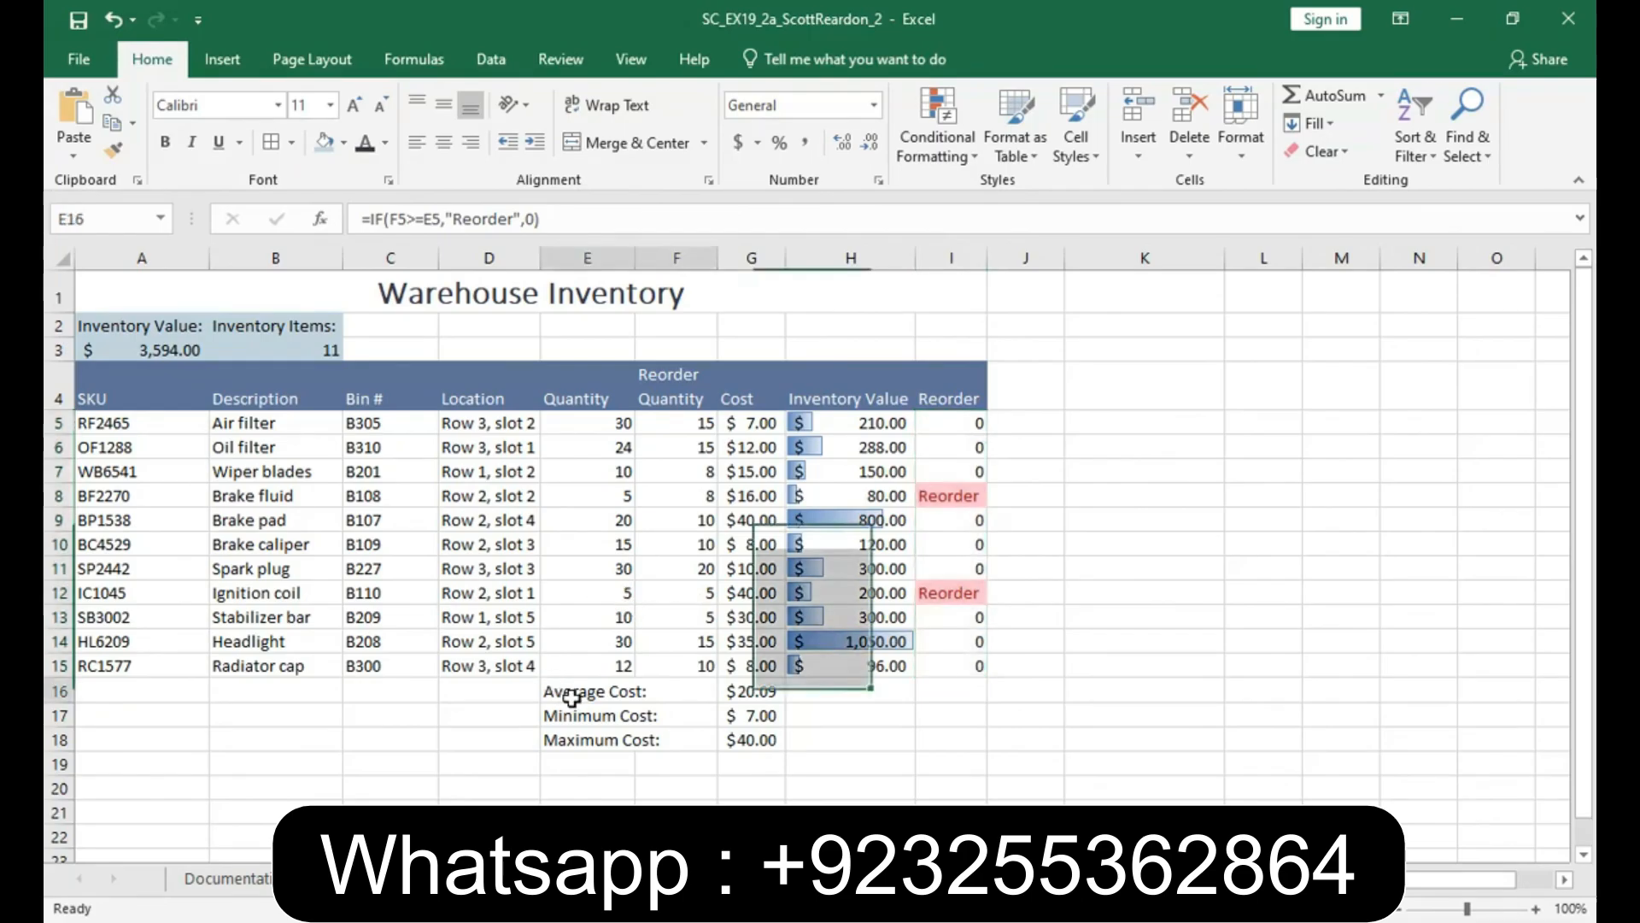
{"action": "left_click_drag", "start_coordinate": [571, 698], "coordinate": [567, 738]}
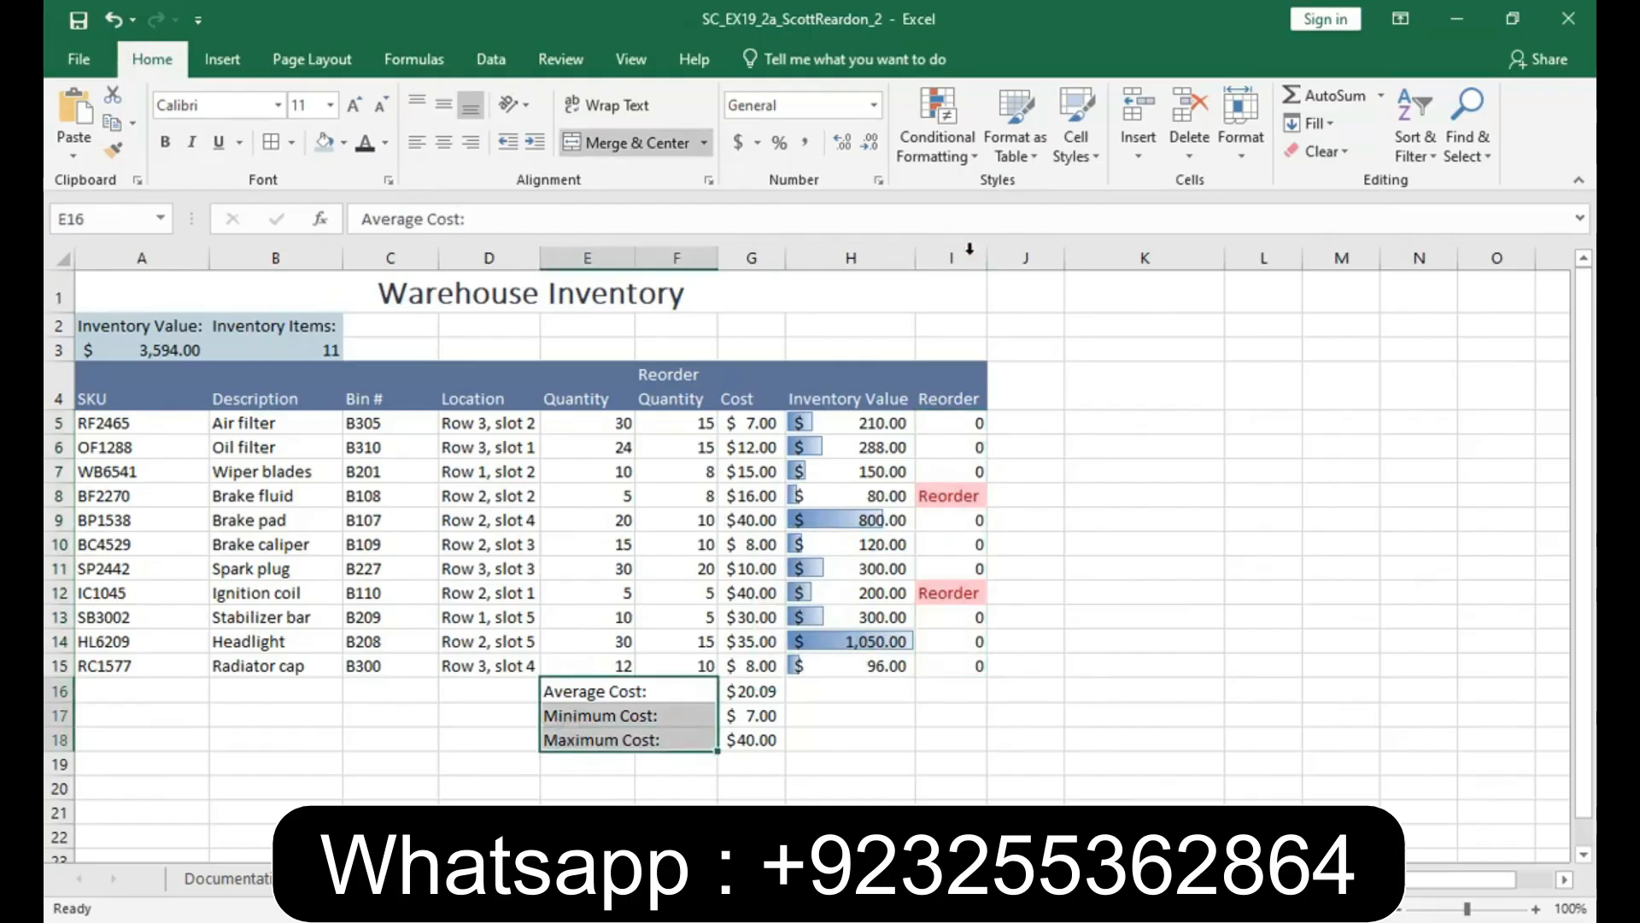
{"action": "left_click", "coordinate": [1089, 161]}
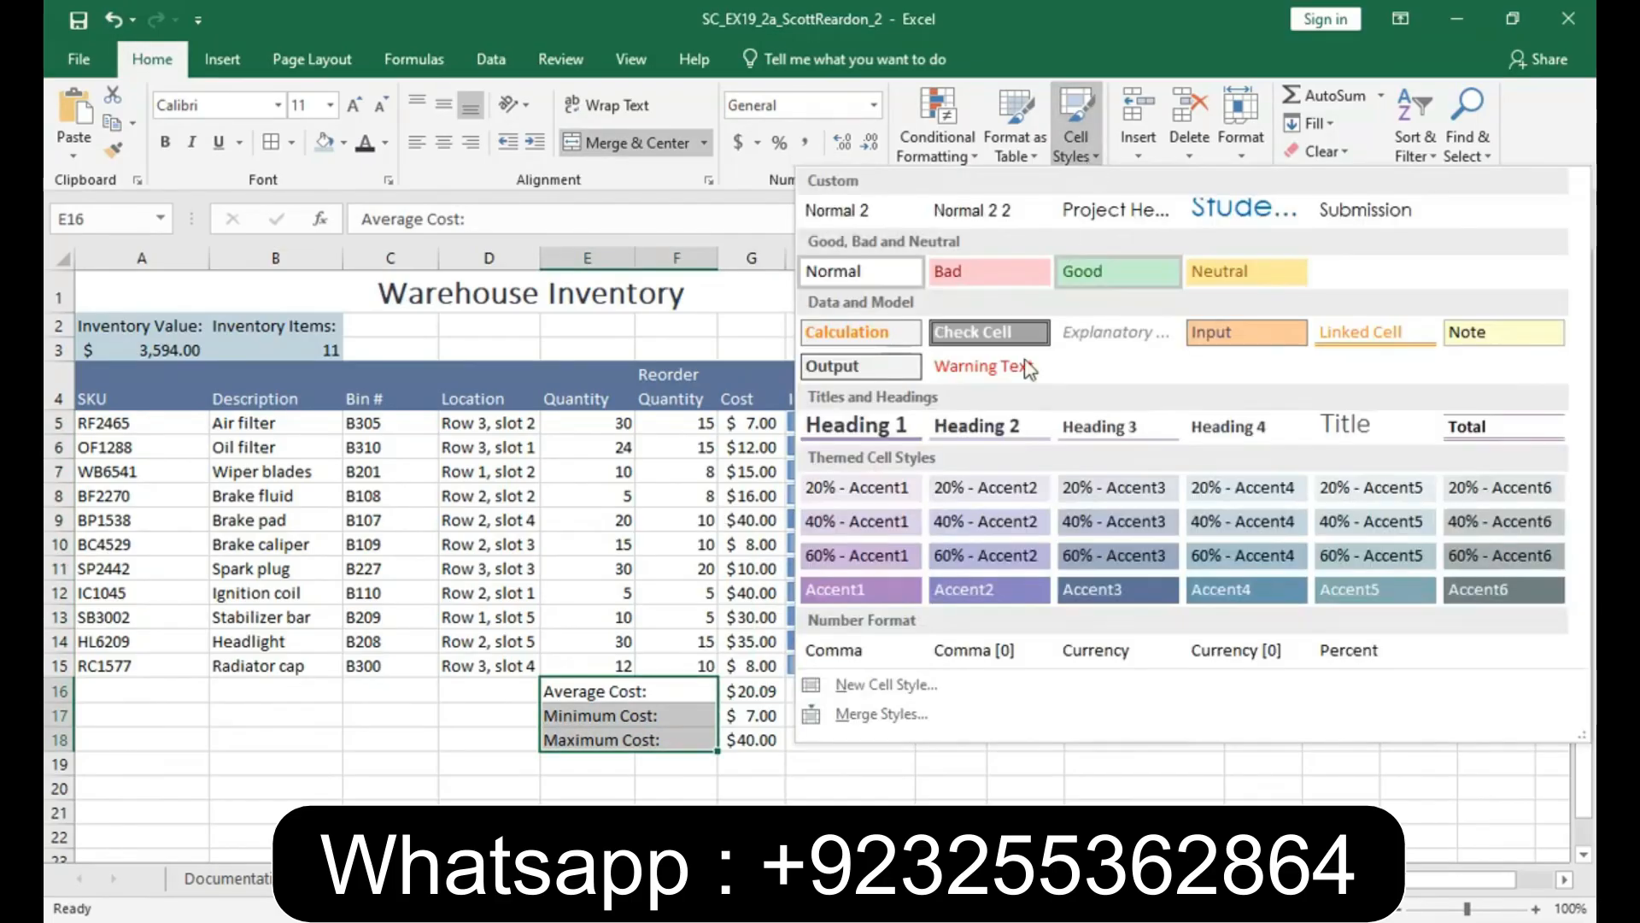
{"action": "left_click", "coordinate": [1081, 588]}
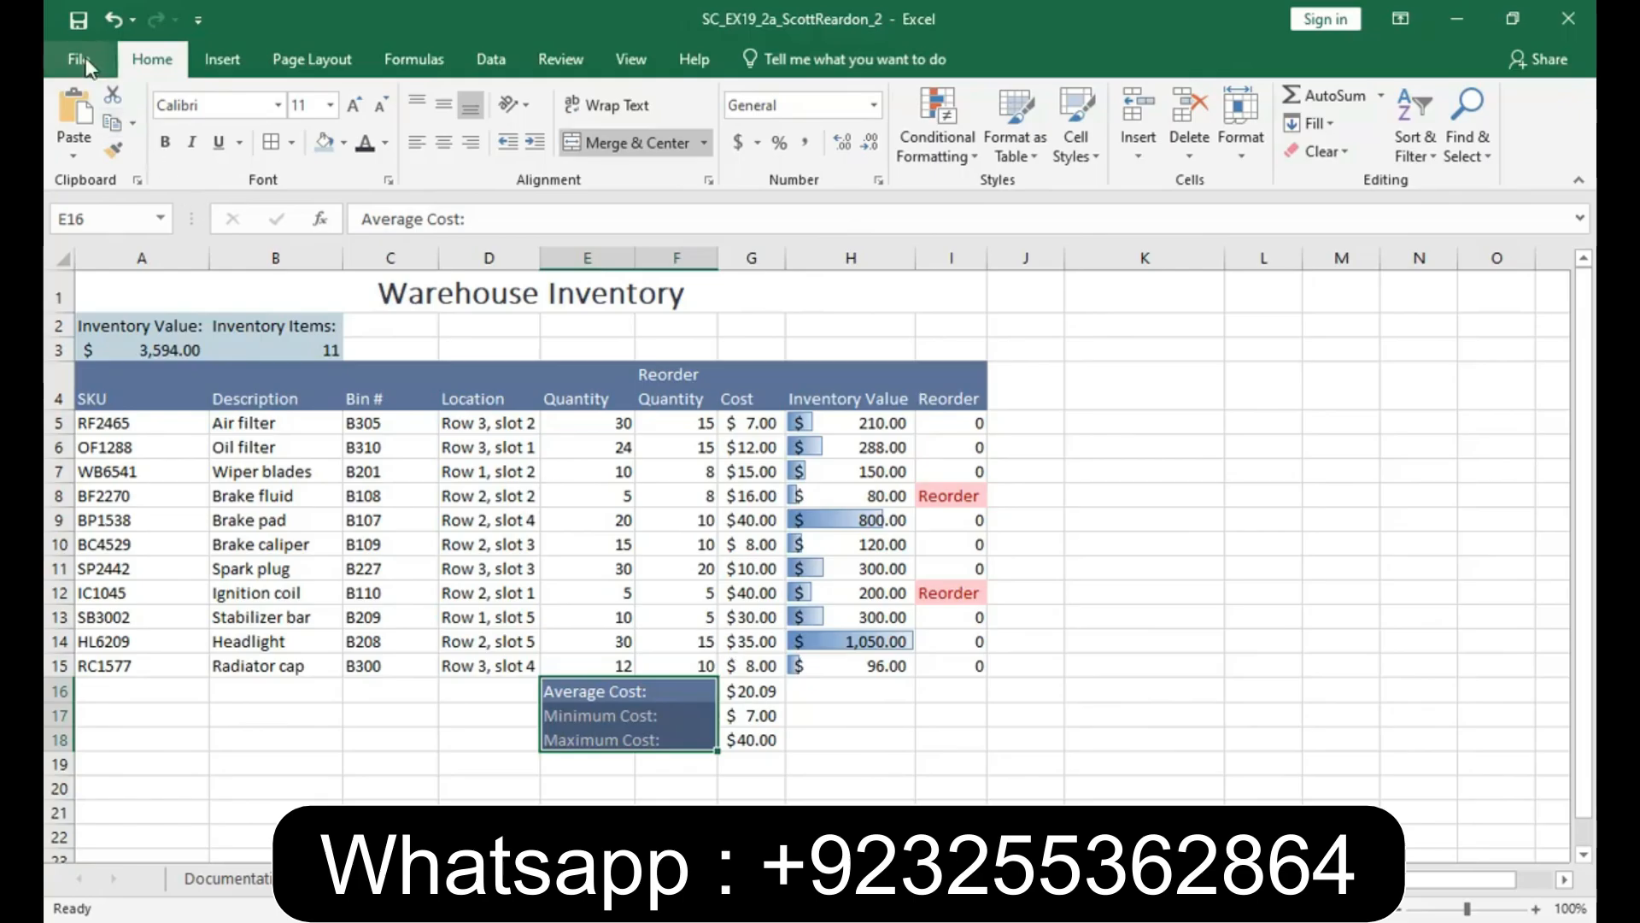
{"action": "left_click", "coordinate": [77, 19]}
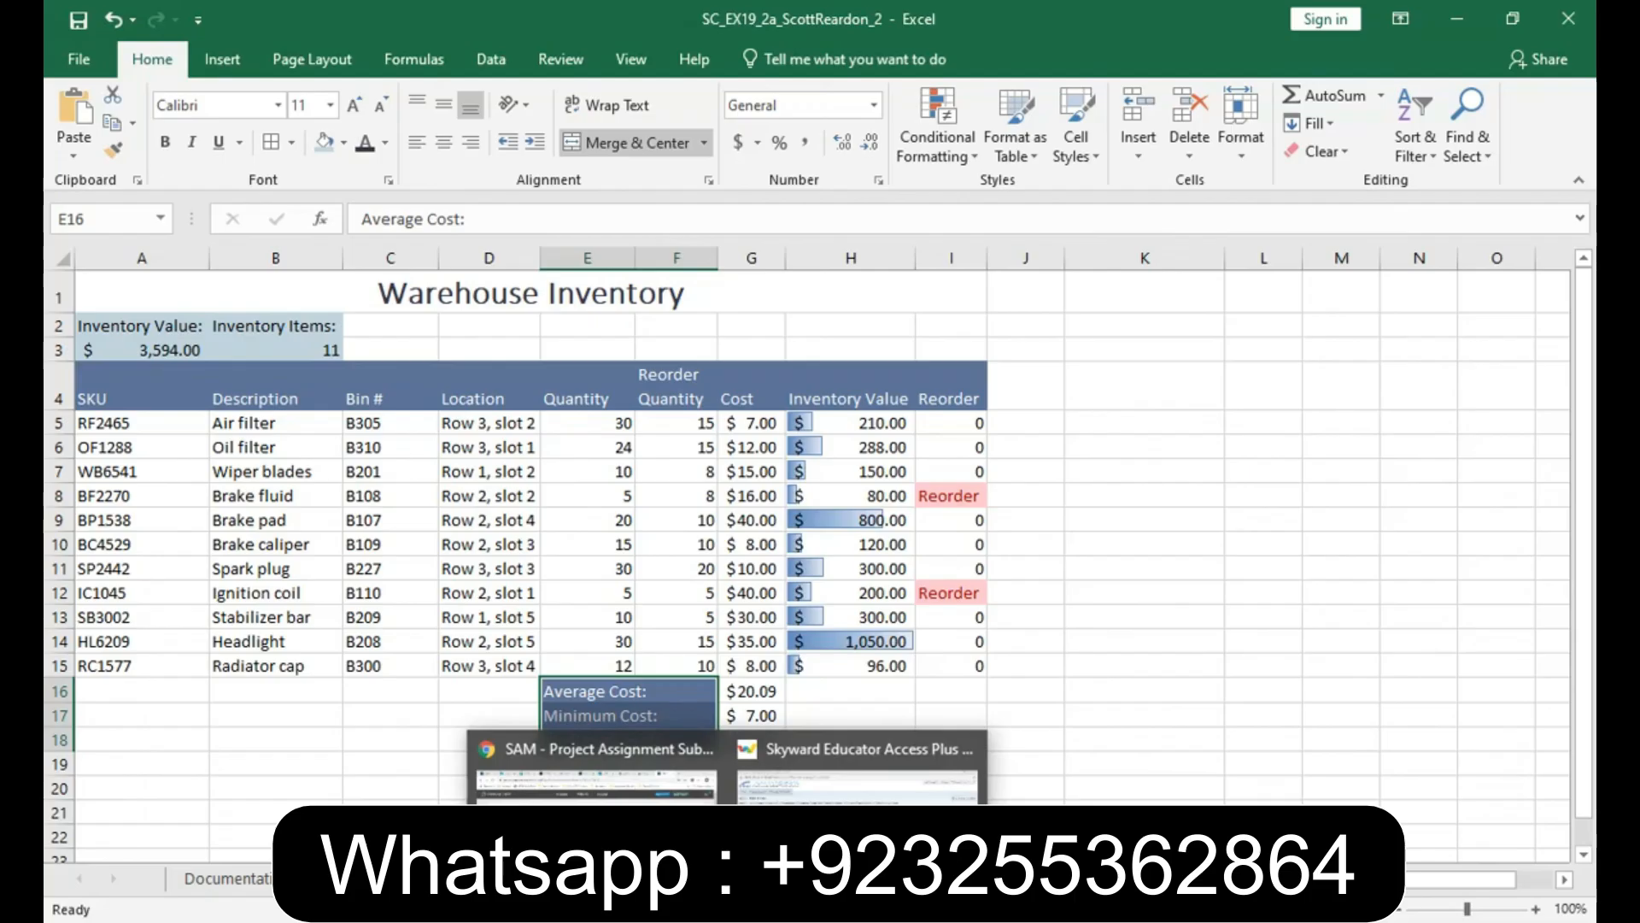
- Switch to the SAM assignment page in Chrome, continue to Step 2 and upload the completed SC_EX19_2a workbook from Documents
{"action": "left_click", "coordinate": [727, 922]}
{"action": "left_click", "coordinate": [596, 769]}
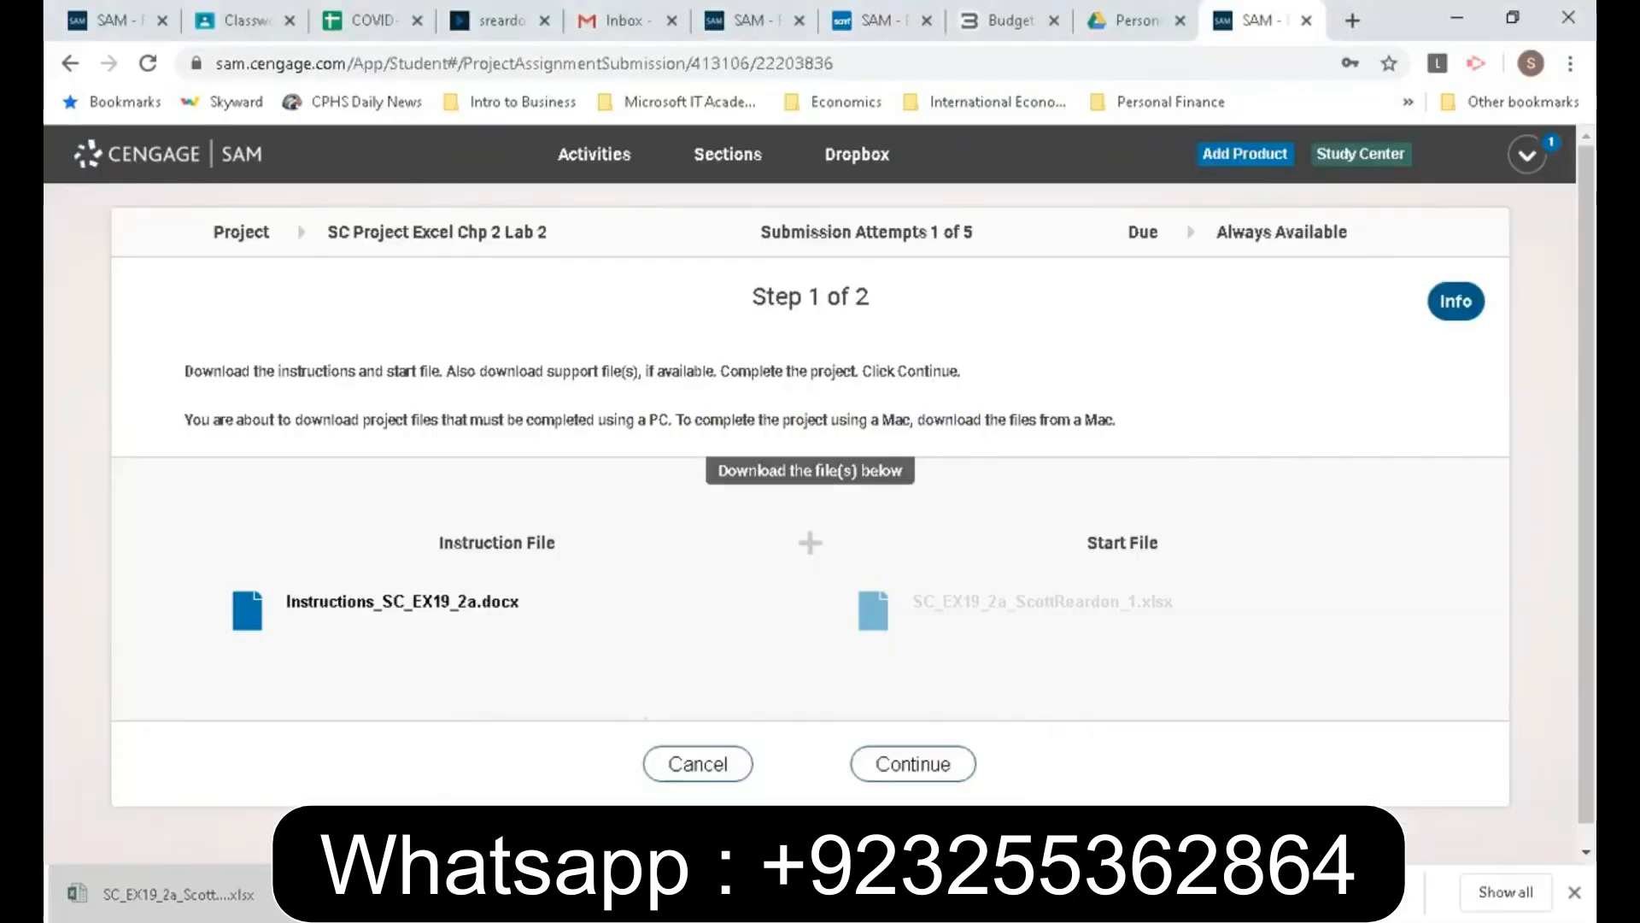
{"action": "left_click", "coordinate": [912, 764]}
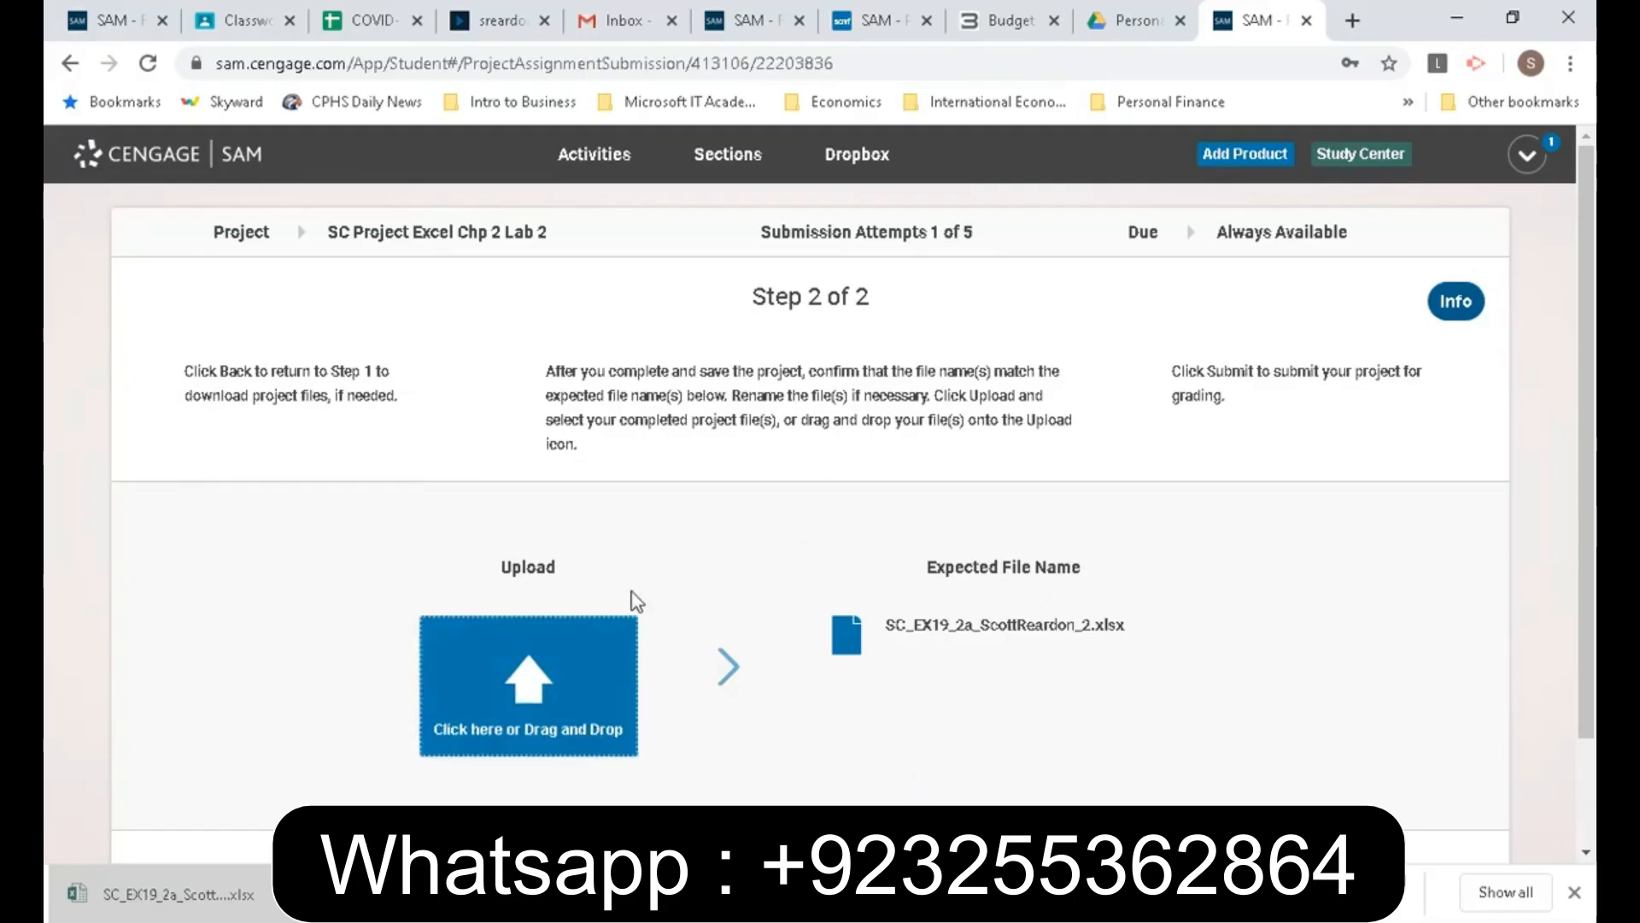
{"action": "left_click", "coordinate": [543, 675]}
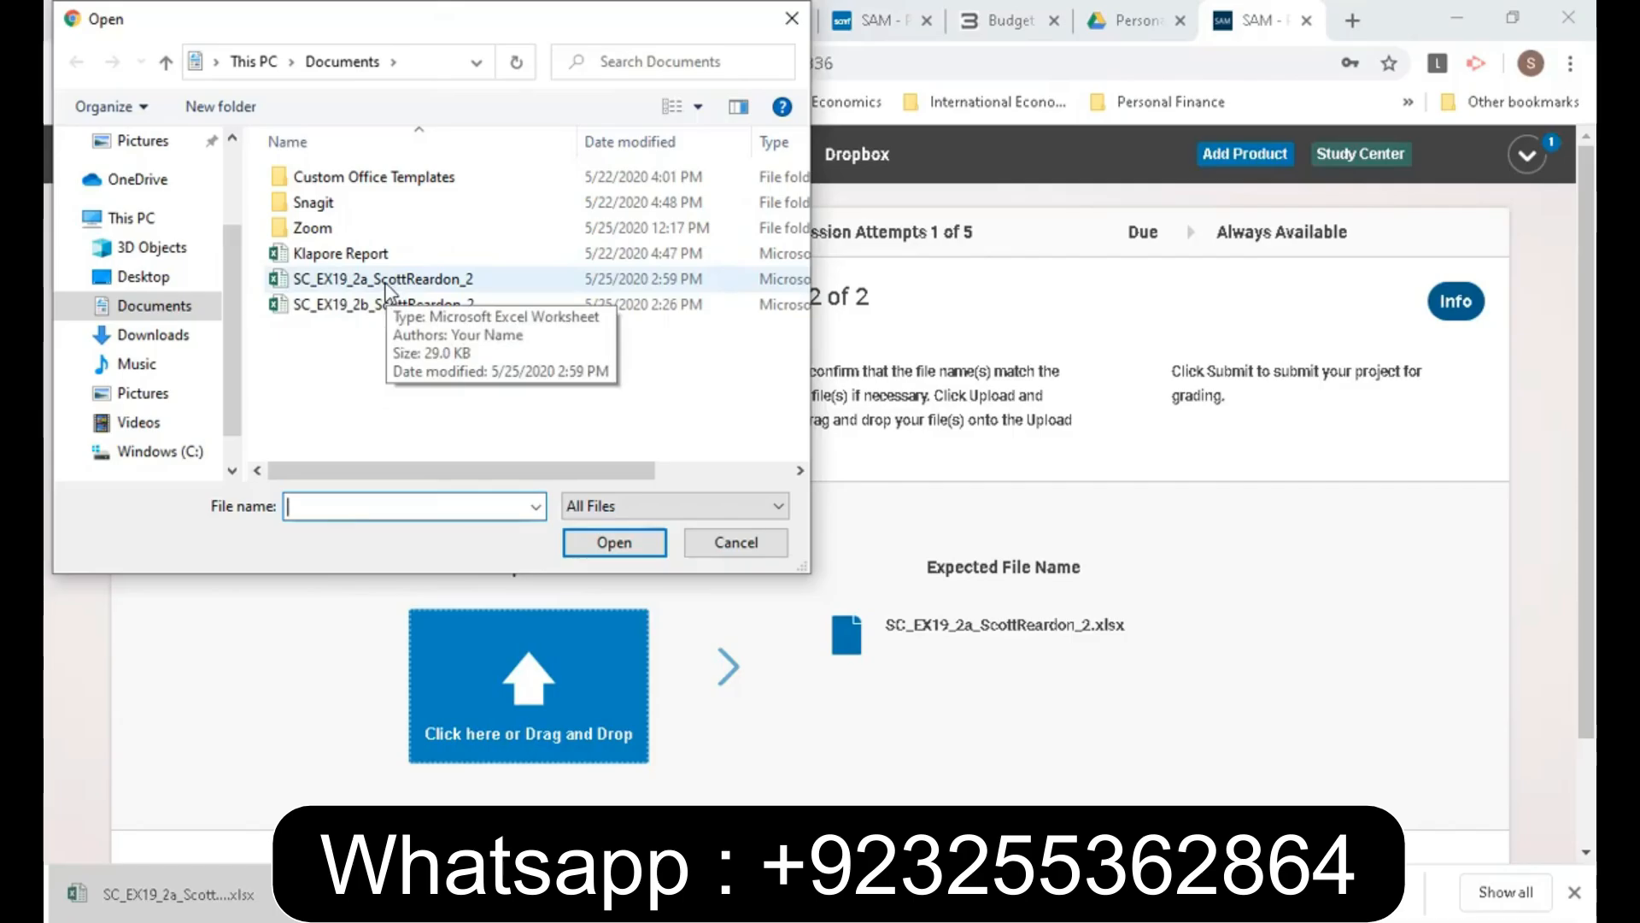
{"action": "left_click", "coordinate": [386, 291]}
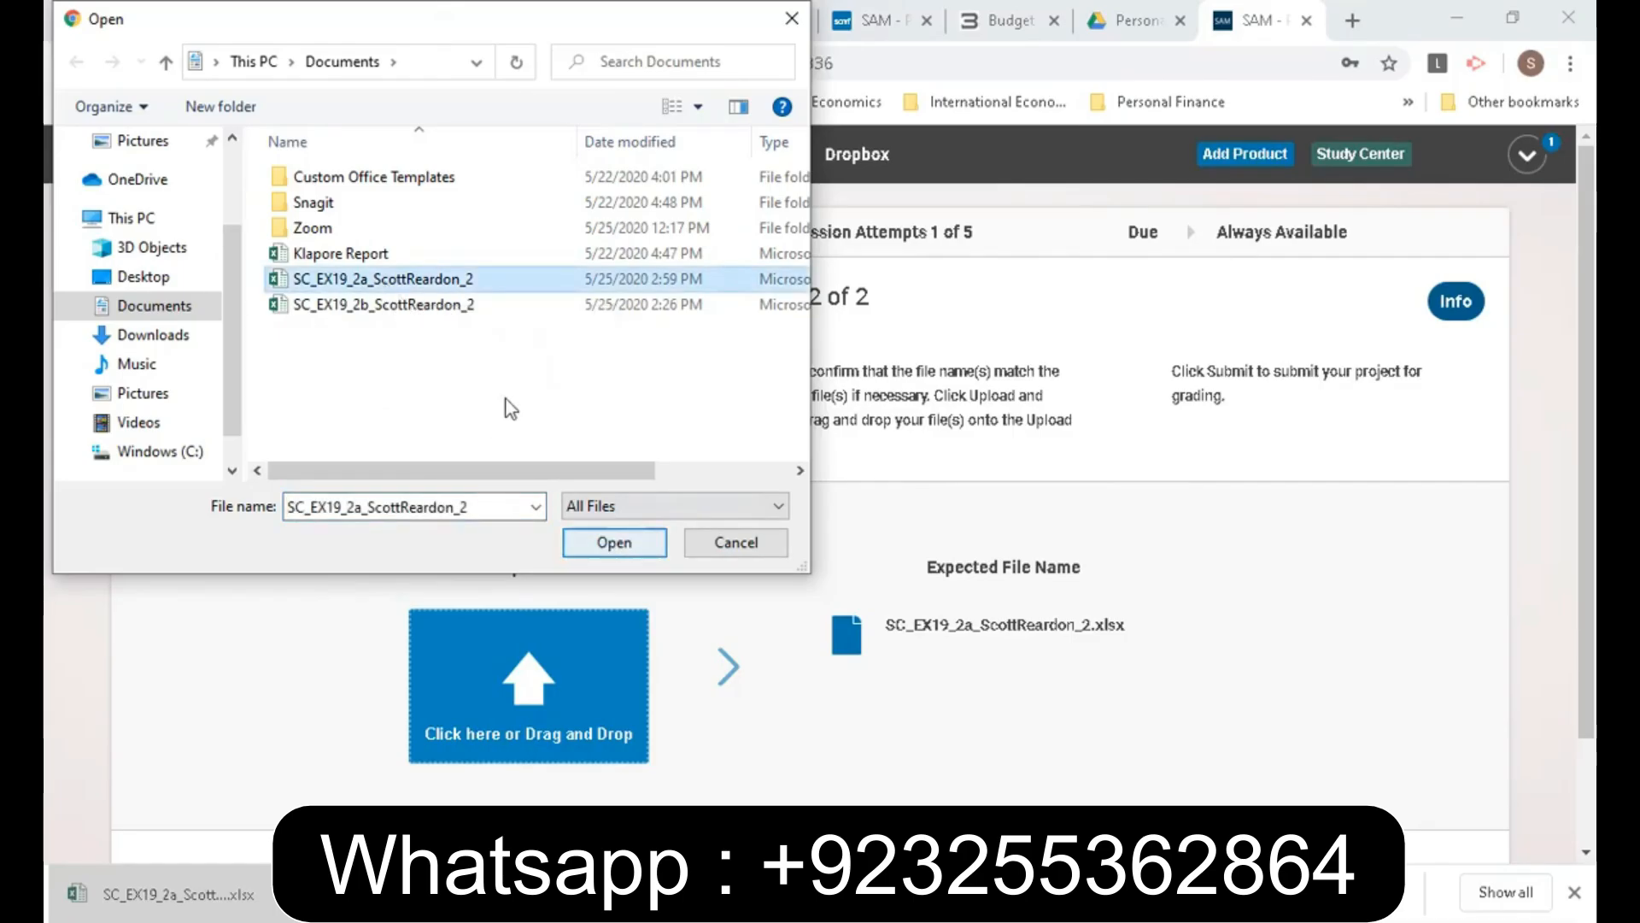
{"action": "left_click", "coordinate": [609, 547]}
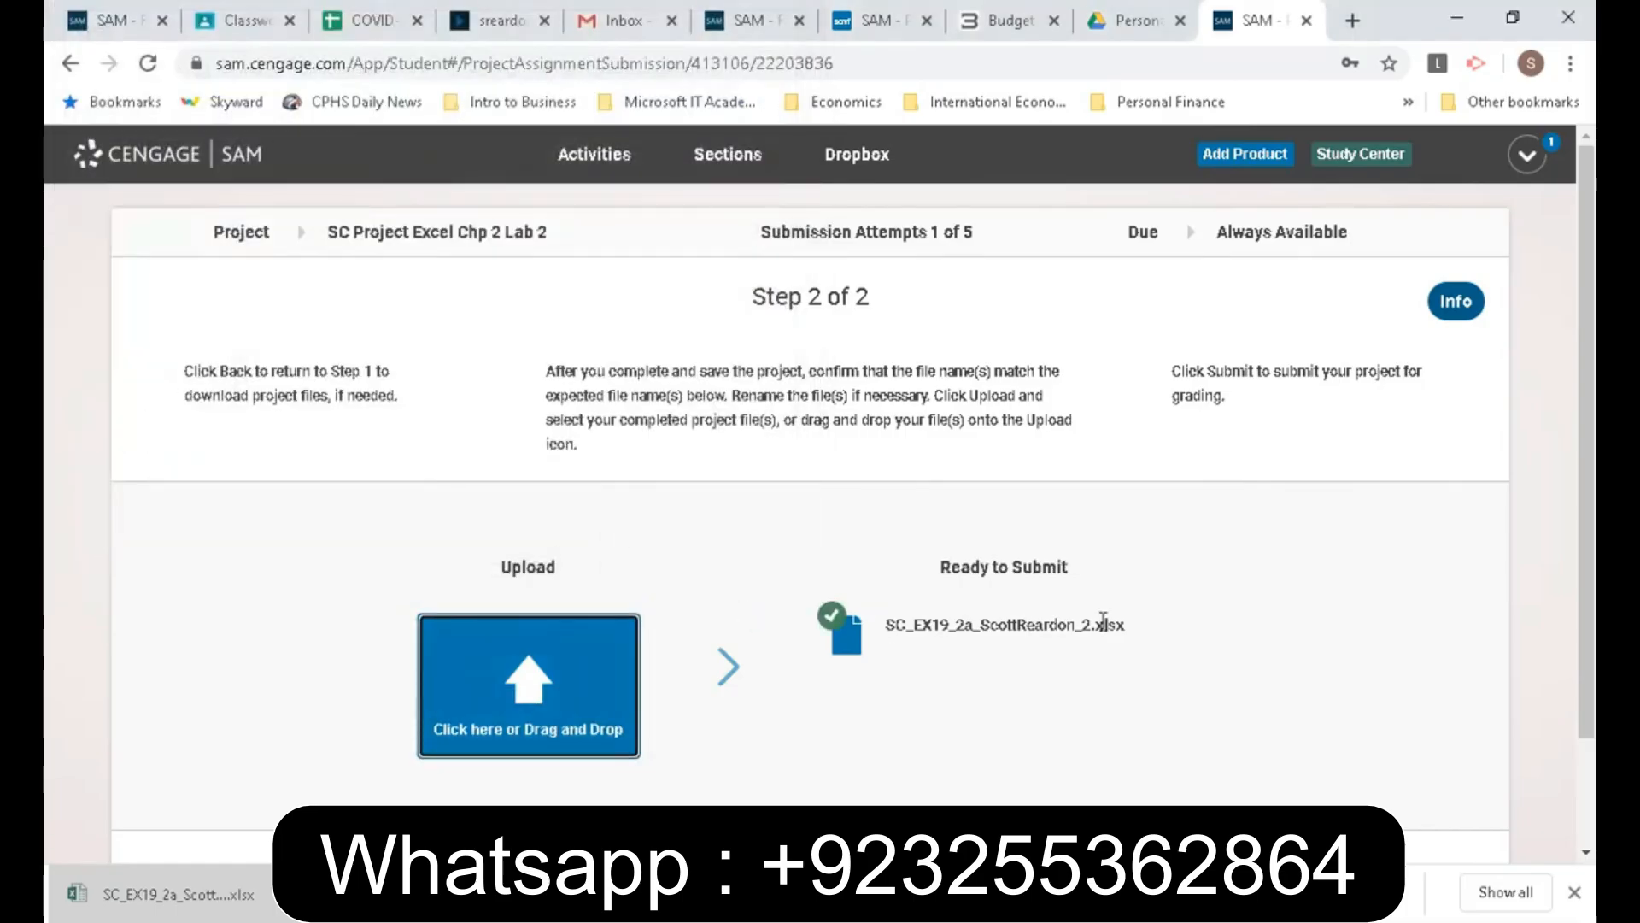
- Submit the uploaded project for grading, then request its report and open the downloaded Excel file
{"action": "scroll", "coordinate": [1581, 636], "scroll_direction": "down", "scroll_amount": 1}
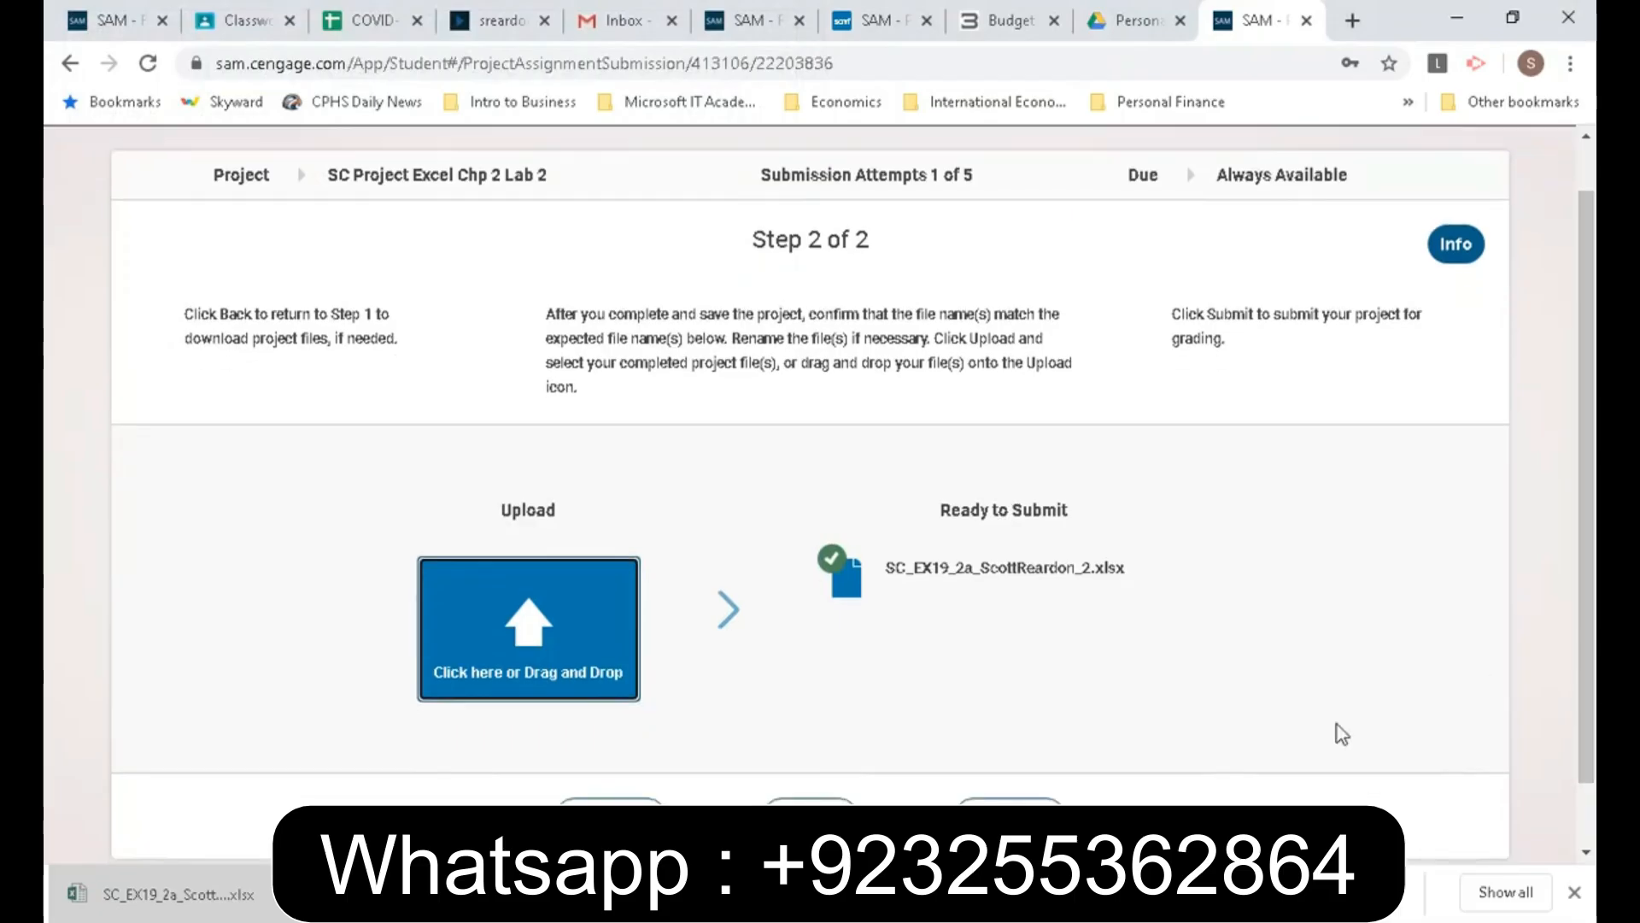
{"action": "left_click", "coordinate": [1009, 817]}
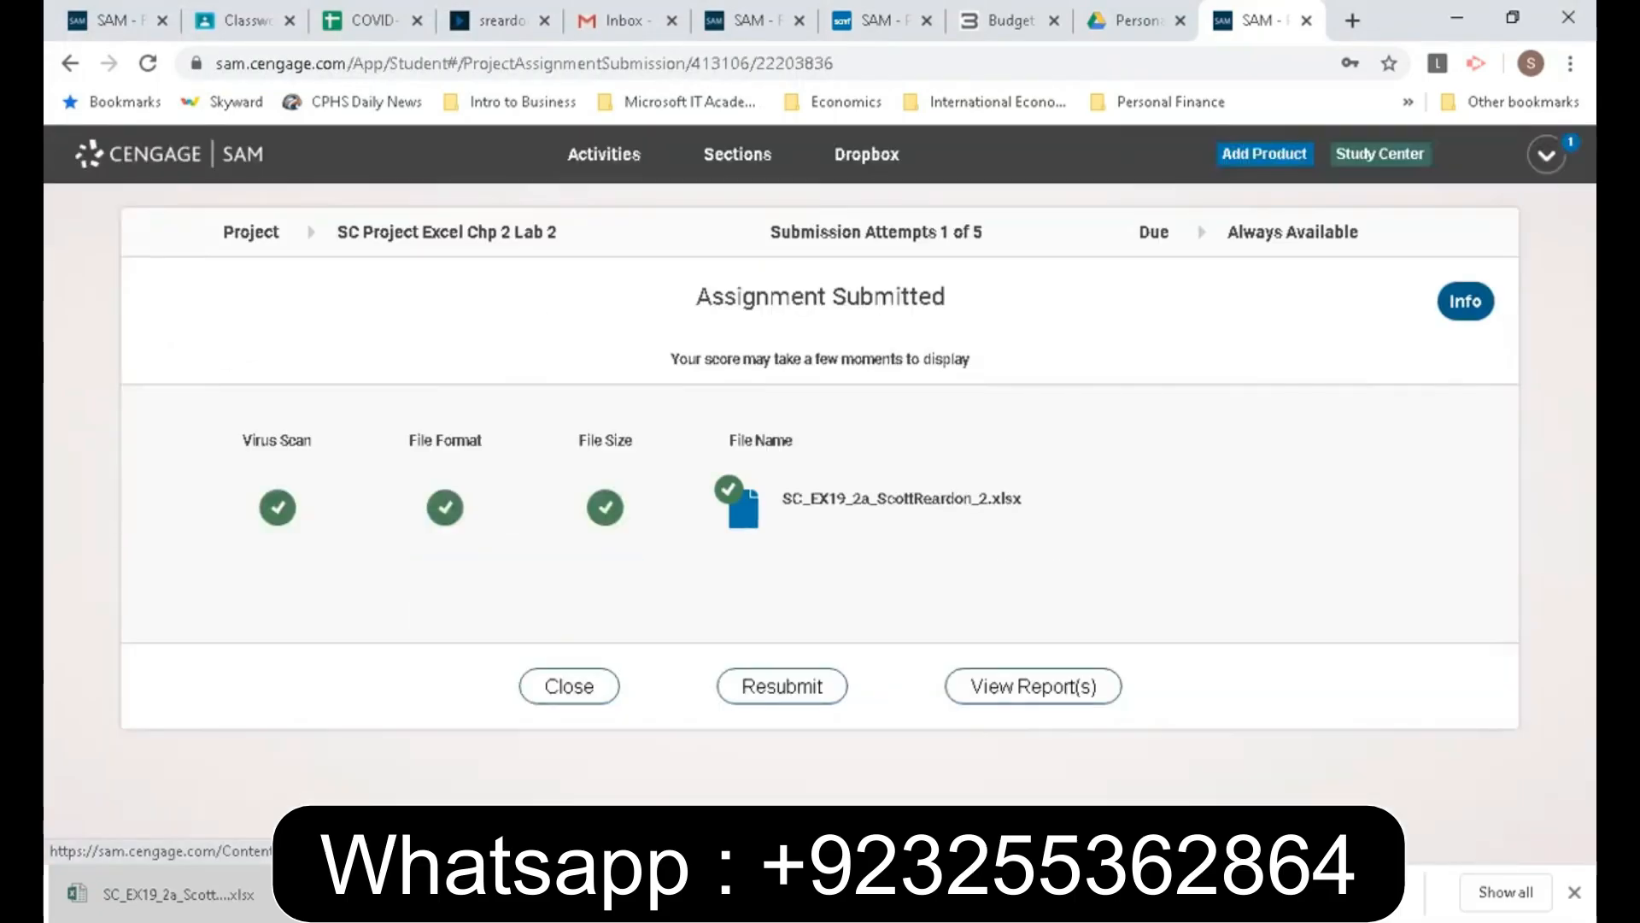
{"action": "left_click", "coordinate": [1004, 694]}
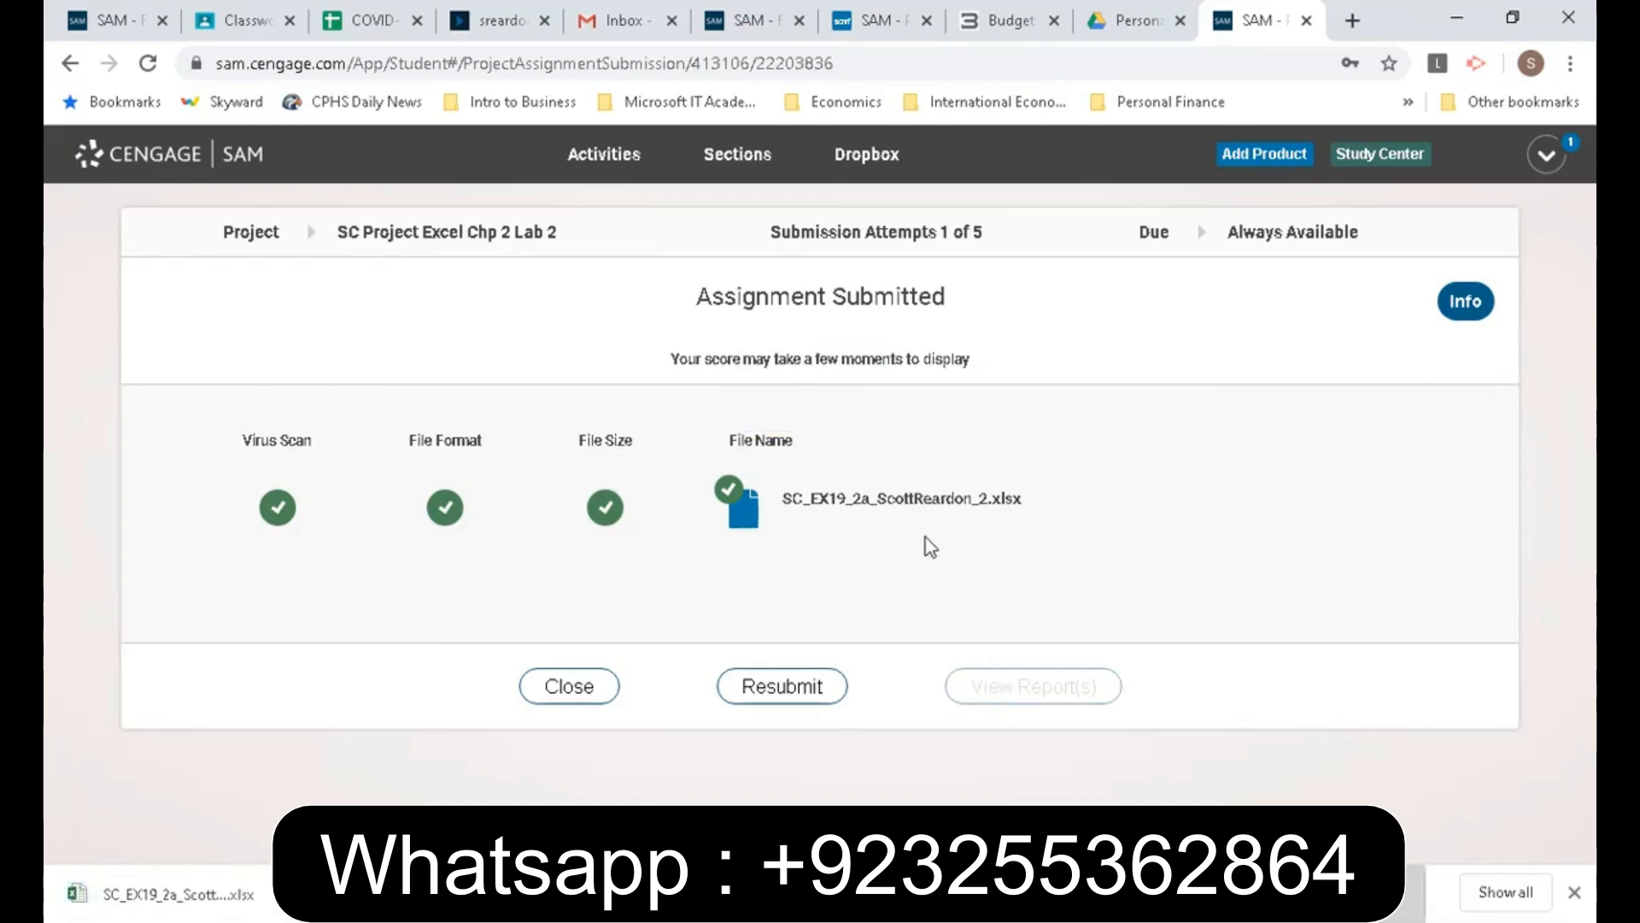
{"action": "left_click", "coordinate": [152, 904]}
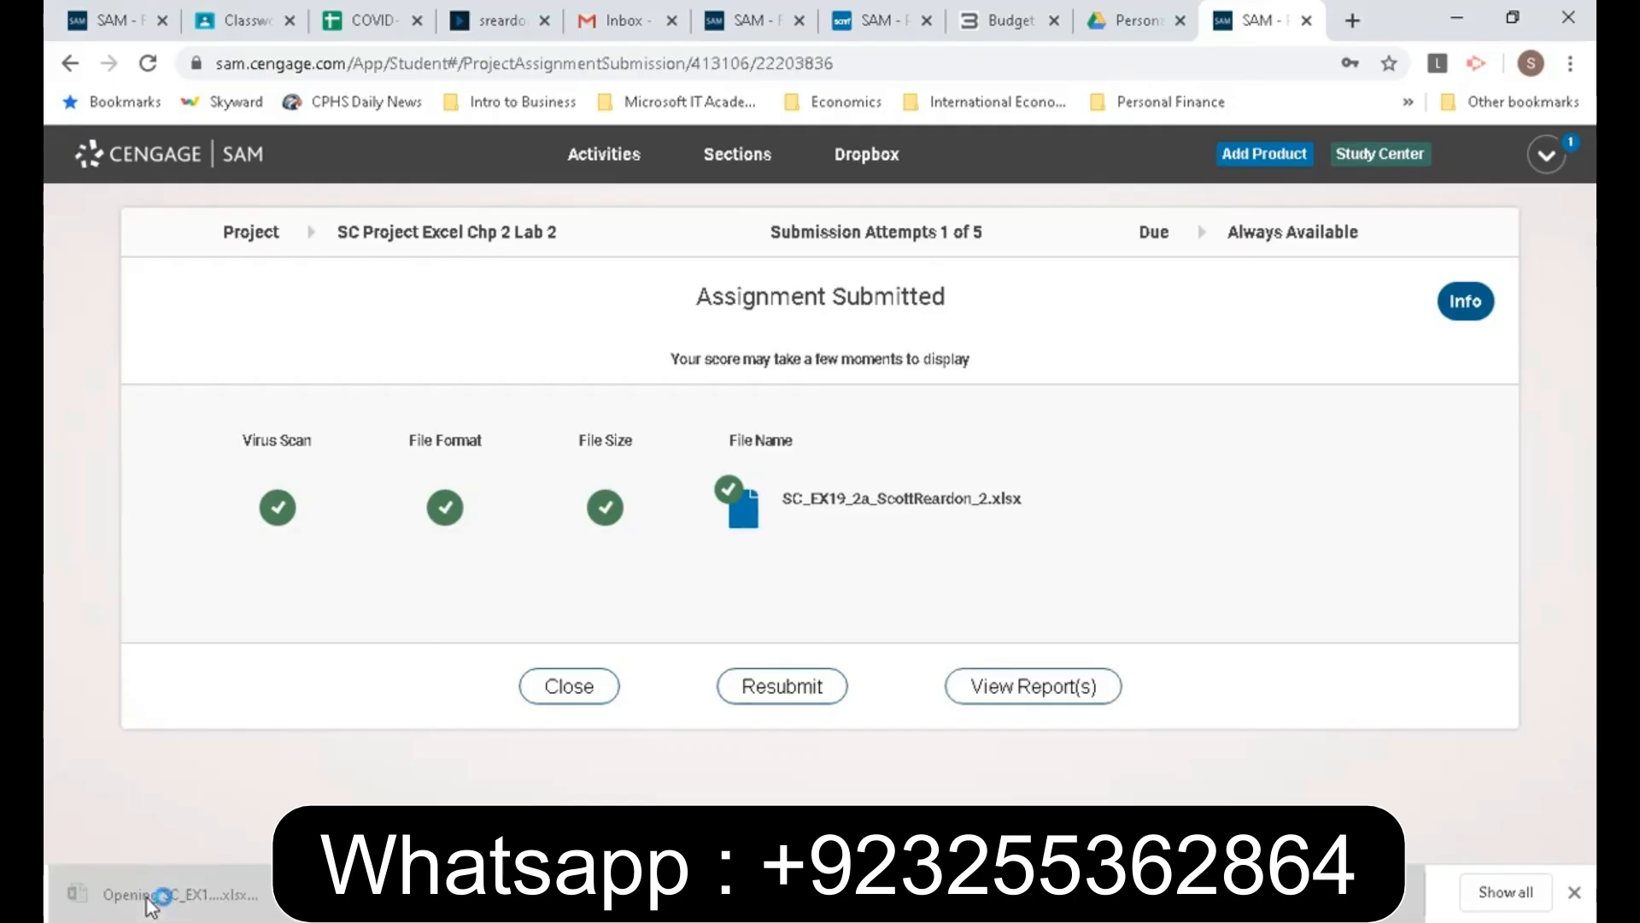